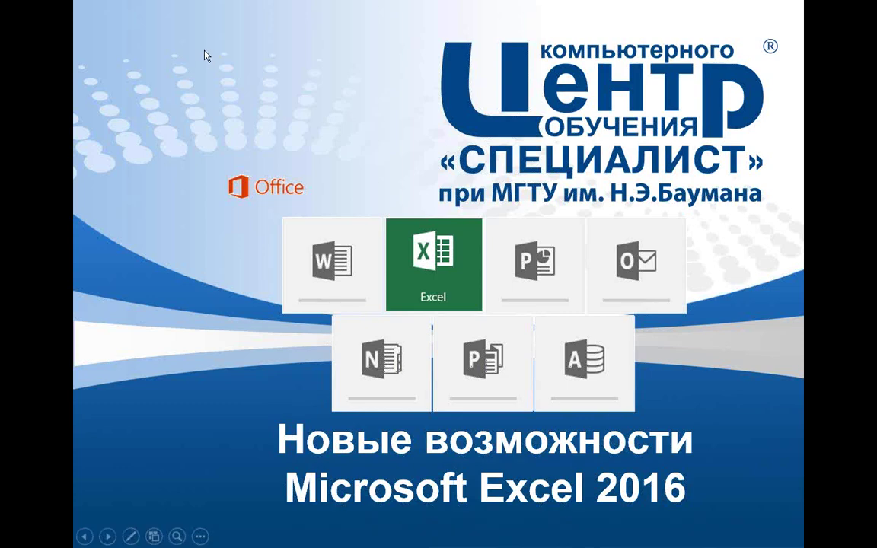
- Advance the slideshow from the title slide to slide 2, 'О преподавателе'
left_click(216, 69)
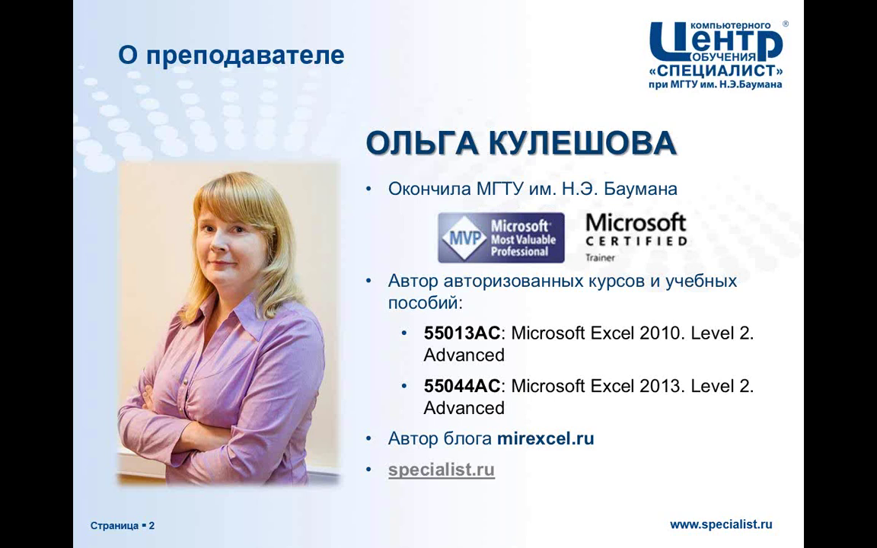
- Advance past the publications slide to slide 4 with the 'Ближайшие группы:' list
key("Right")
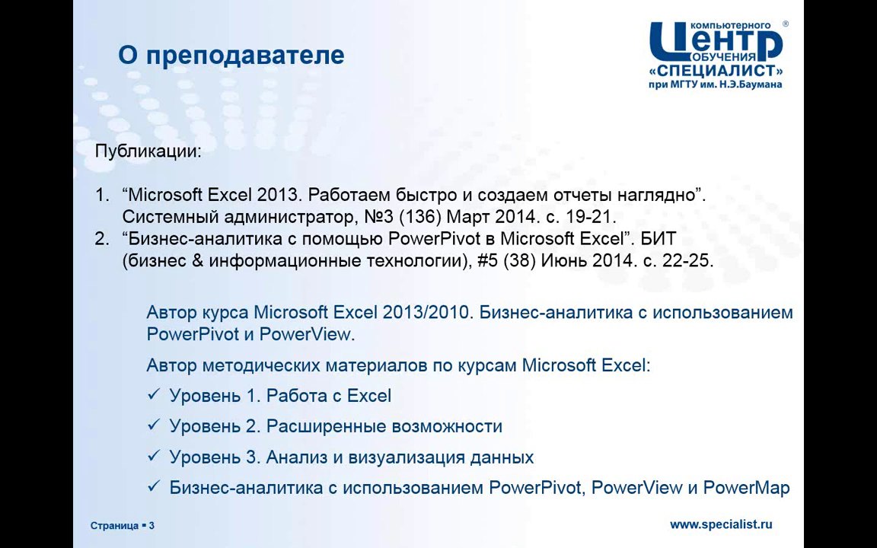
key("Right")
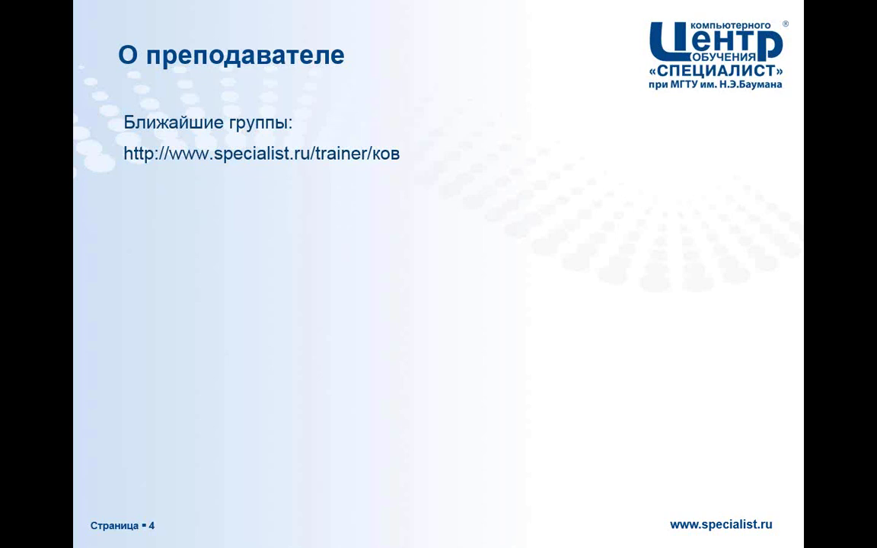
- Advance past the schedule and 'Что нового в Excel 2016?' slides to slide 6, 'Сводные диаграммы'
key("Right")
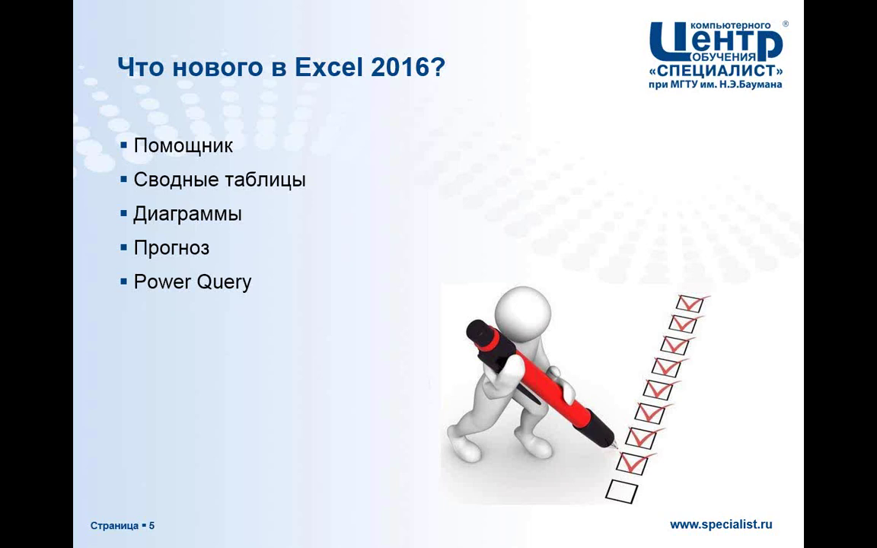
key("Right")
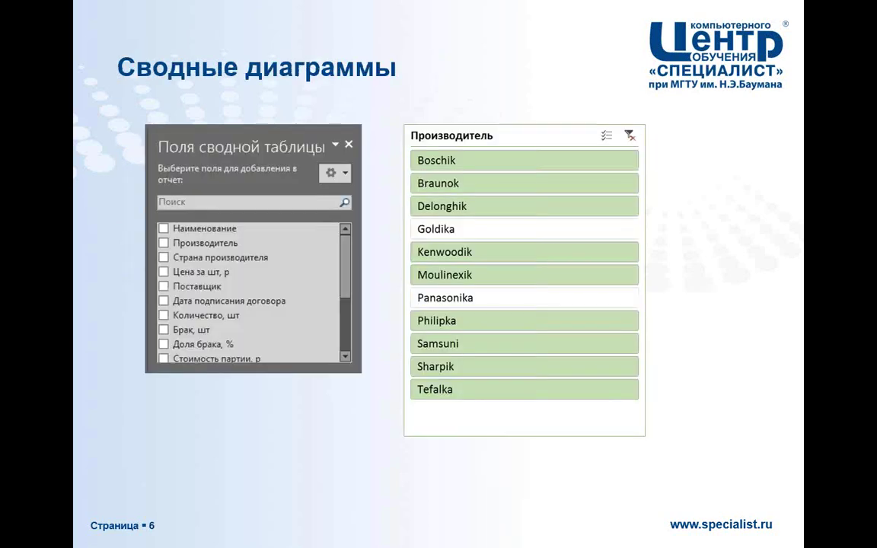
- Switch from PowerPoint to Excel and create the empty workbook Книга1 with sheet Лист1
key("alt+Tab")
key("alt+Tab")
key("alt+Tab")
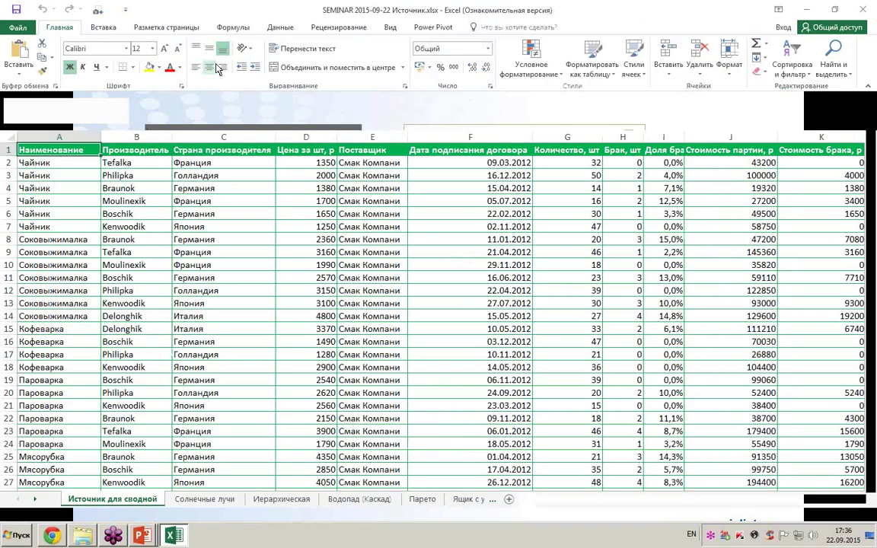
key("ctrl+n")
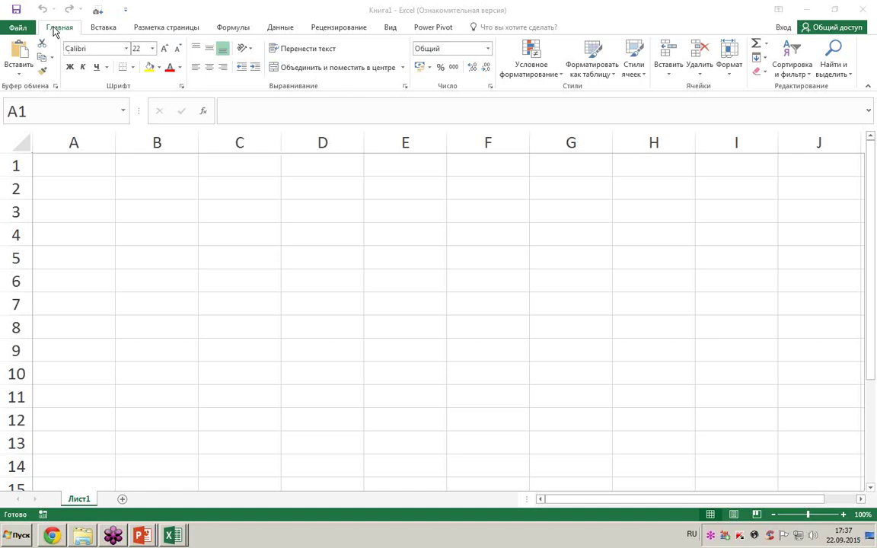
- Remove the extra command button from the Quick Access Toolbar
left_click(98, 13)
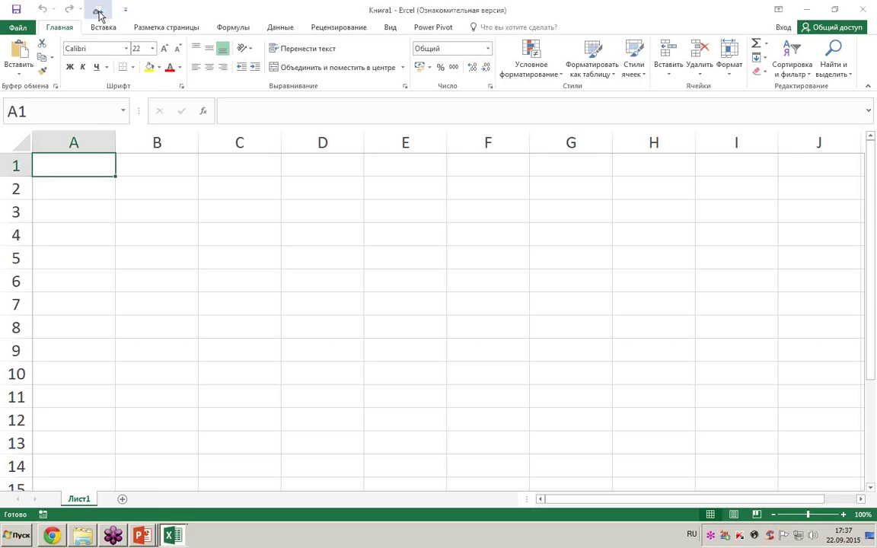
right_click(97, 12)
left_click(107, 17)
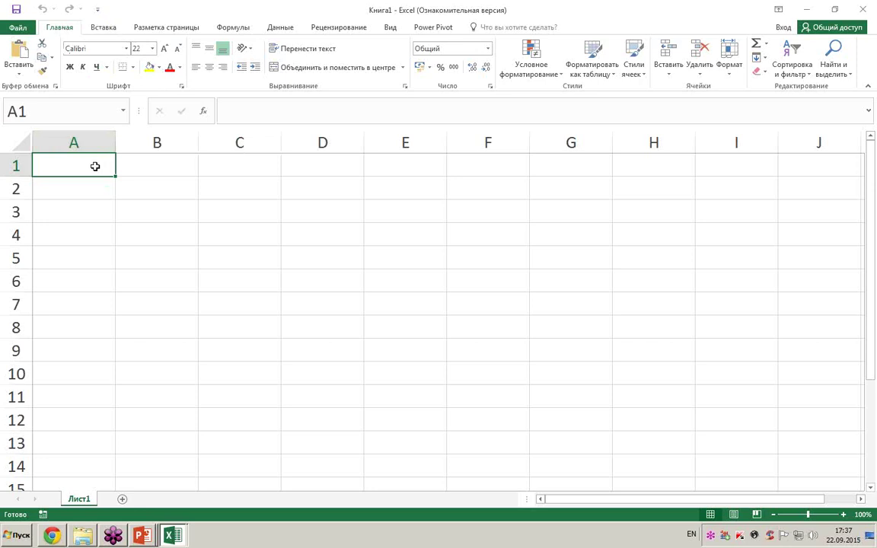
- Change the Office theme from Белая to Темно-серый in Excel Options and apply it
left_click(18, 28)
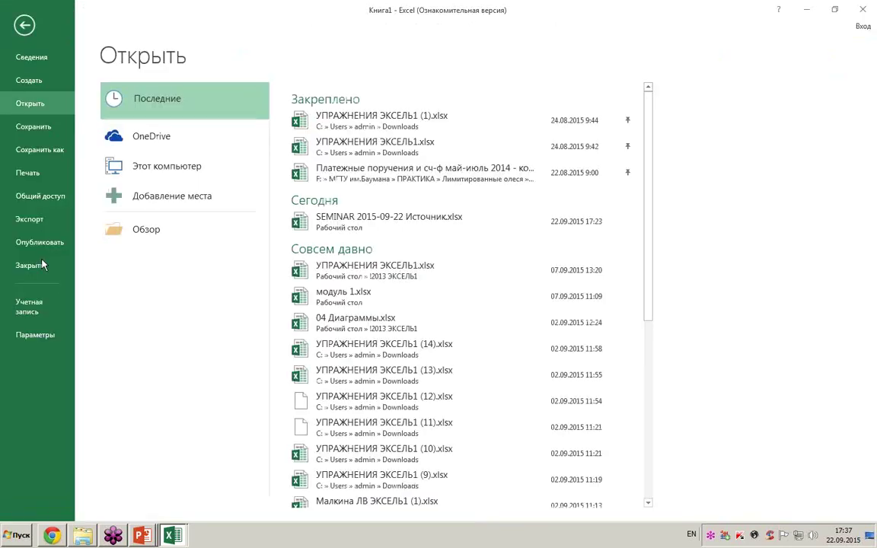
left_click(51, 336)
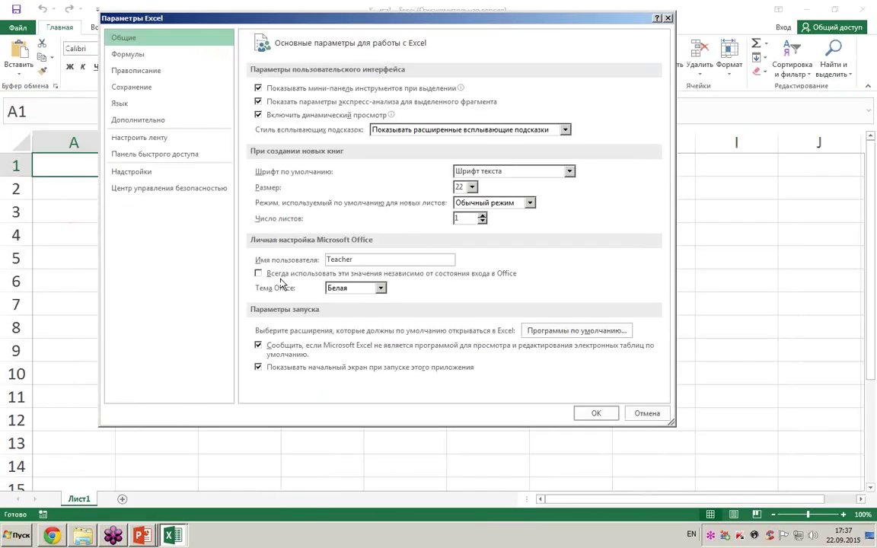
left_click(380, 289)
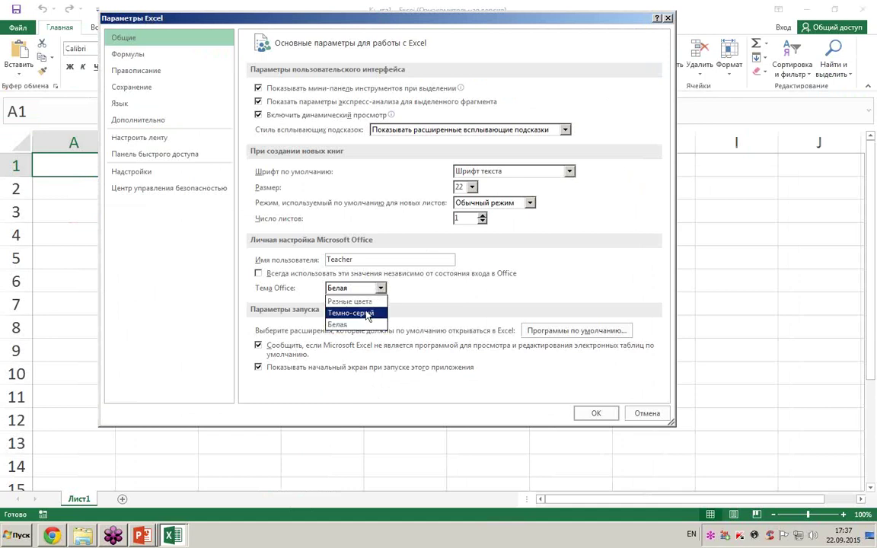
left_click(352, 313)
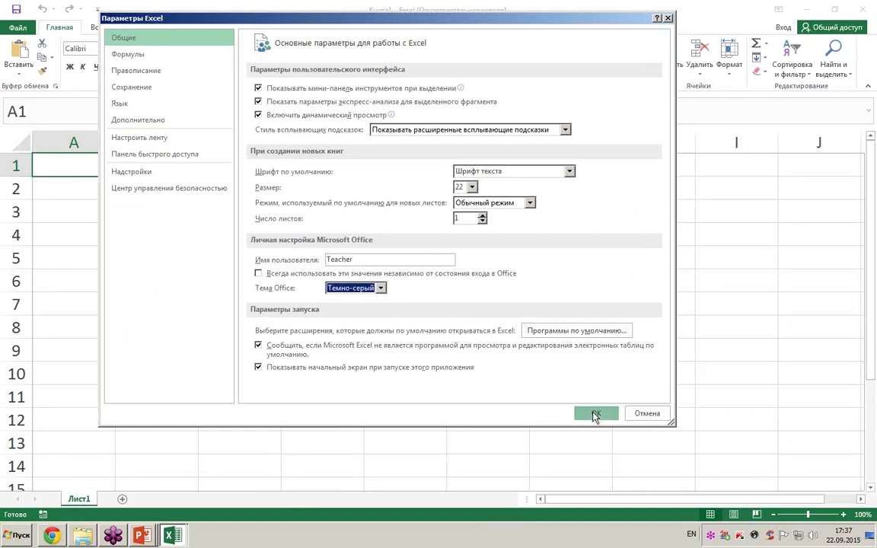
left_click(594, 413)
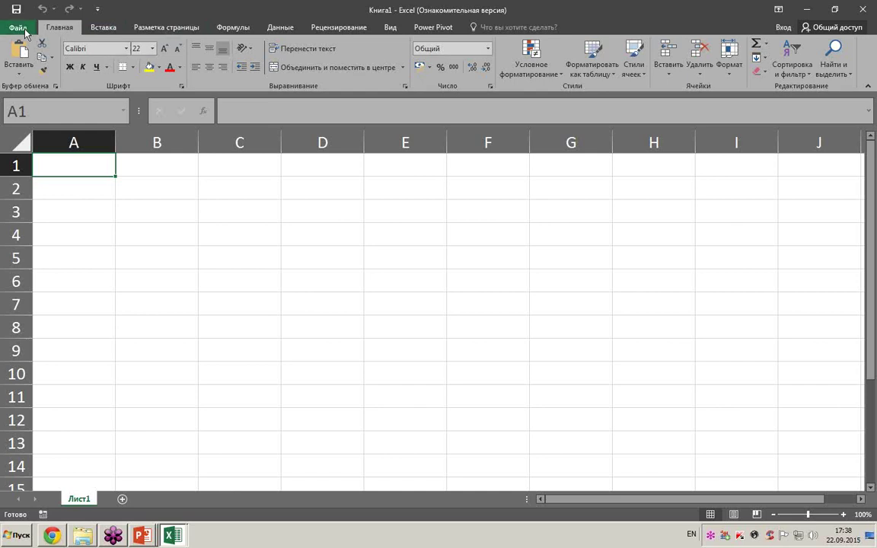
- Change the Office theme from Темно-серый to Разные цвета and apply it
left_click(25, 31)
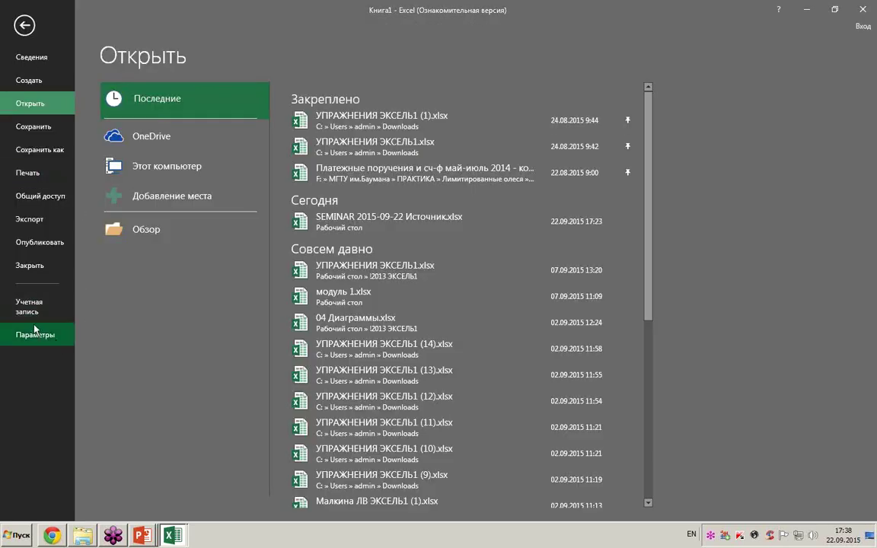
left_click(356, 288)
left_click(351, 297)
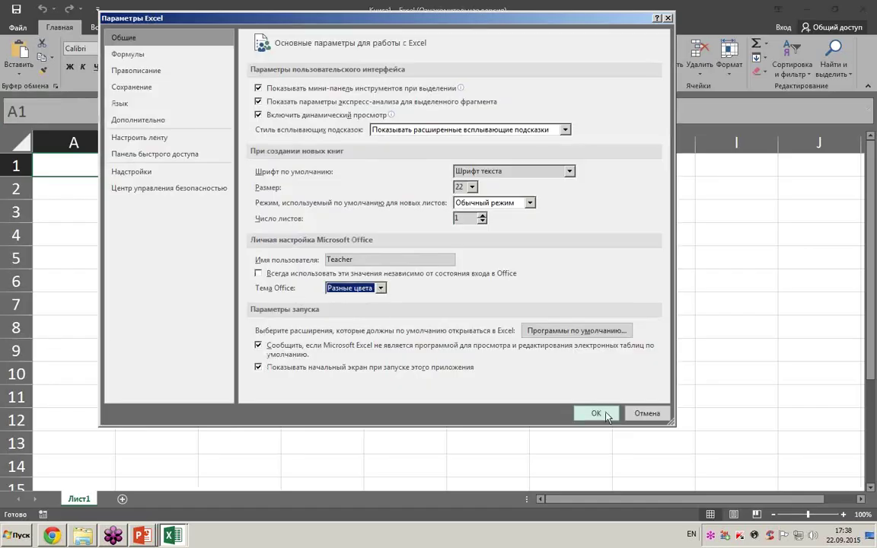
left_click(596, 414)
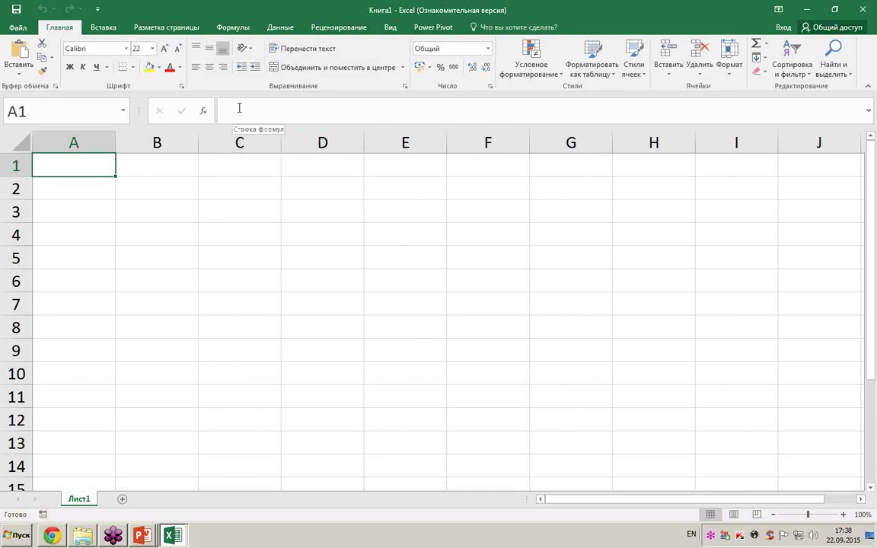
- Switch the Office theme back to dark grey Темно-серый and apply it
left_click(19, 28)
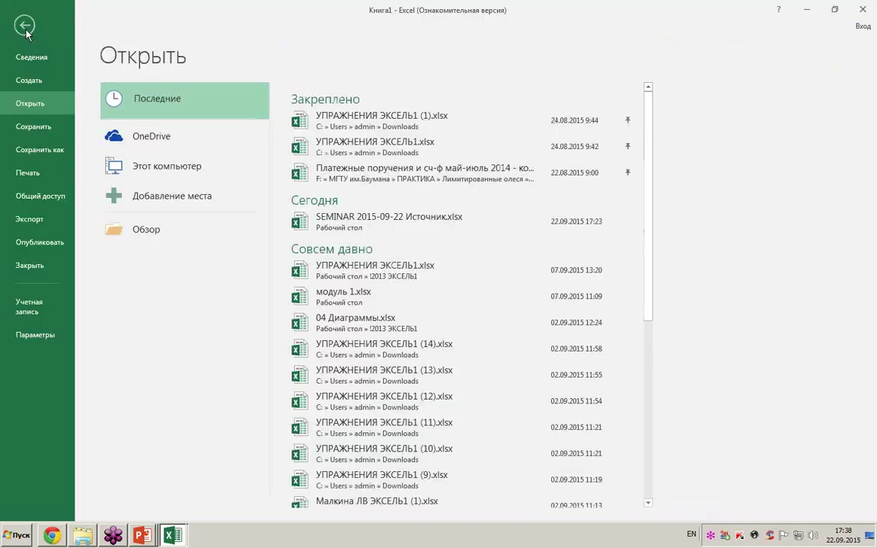
left_click(35, 336)
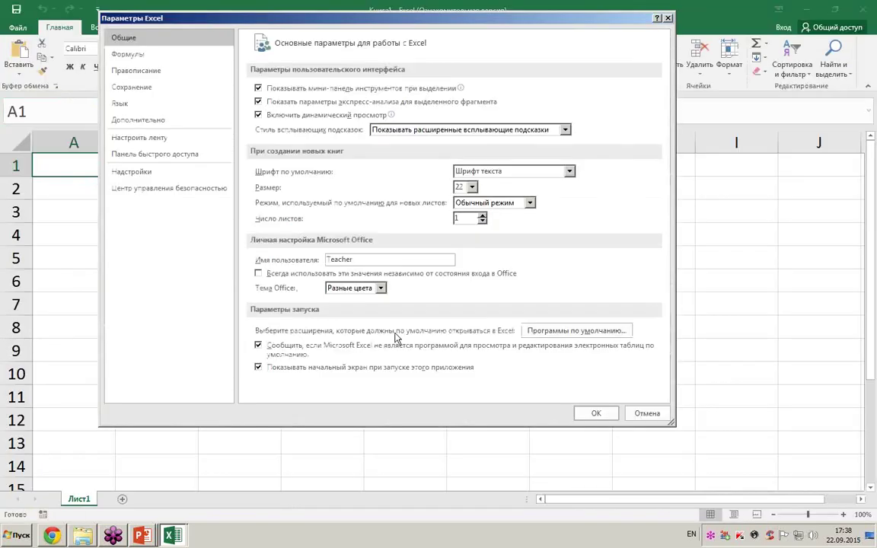
left_click(381, 289)
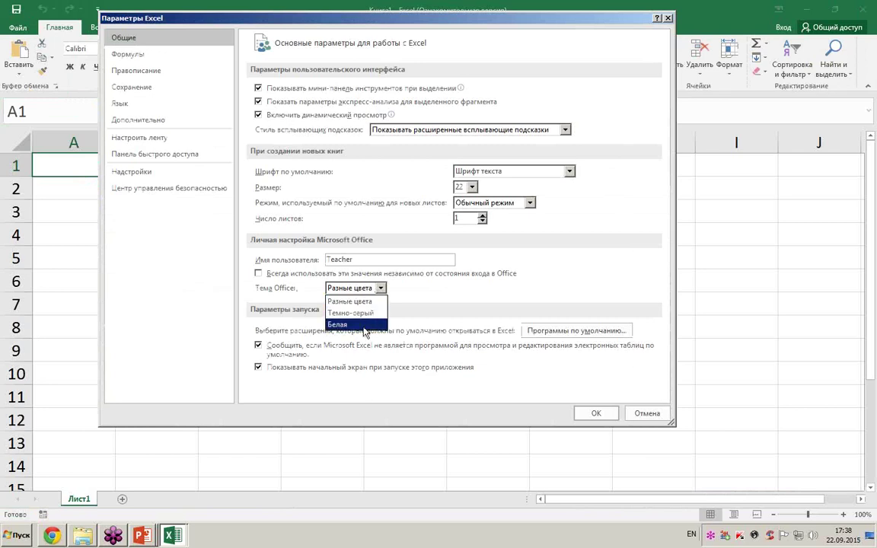
left_click(352, 313)
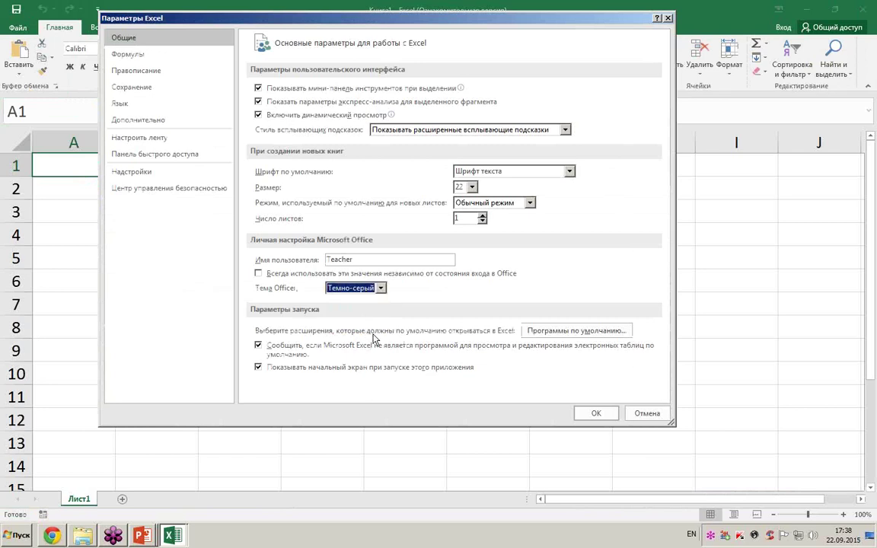
left_click(596, 413)
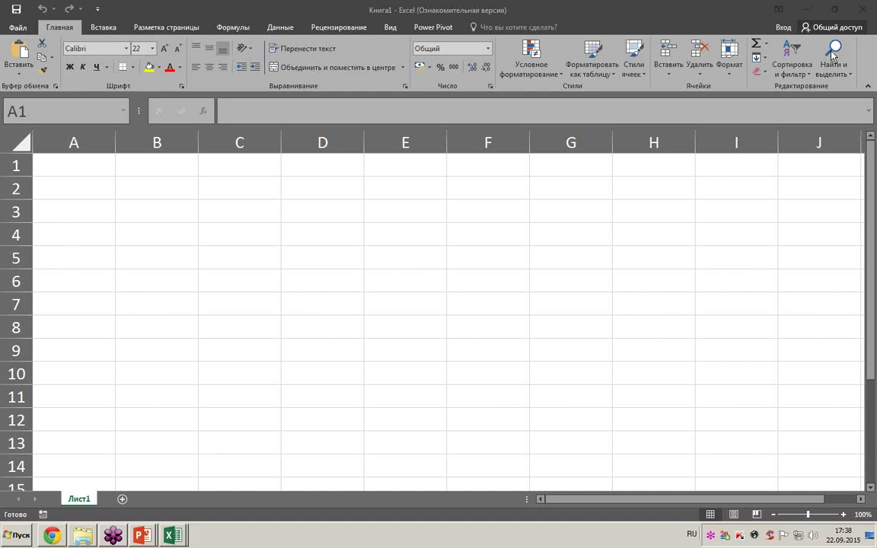
- Browse the Insert, Page Layout, Formulas, Data, Review and View ribbon tabs
left_click(118, 27)
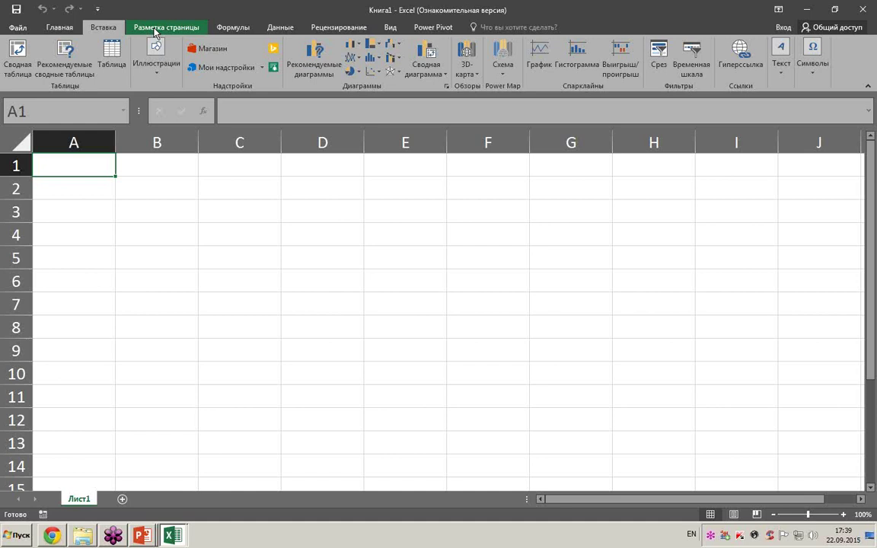
left_click(155, 30)
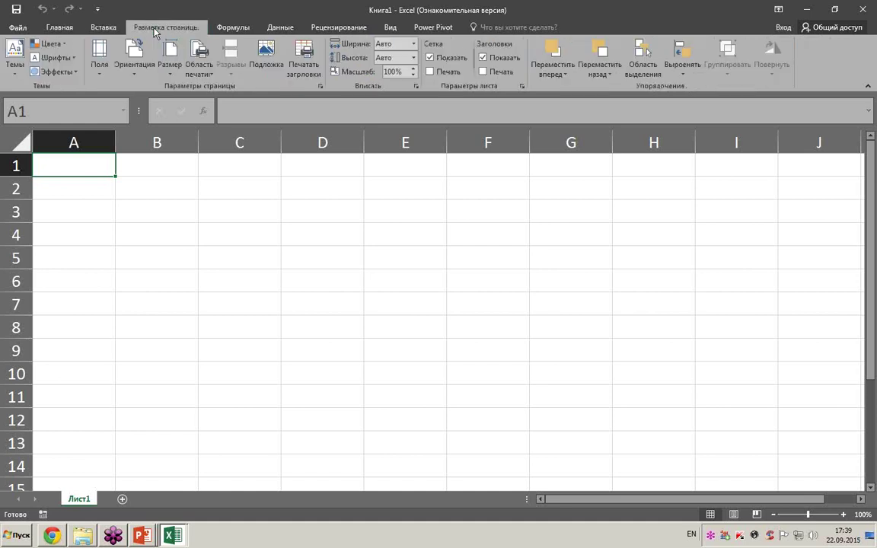
left_click(243, 35)
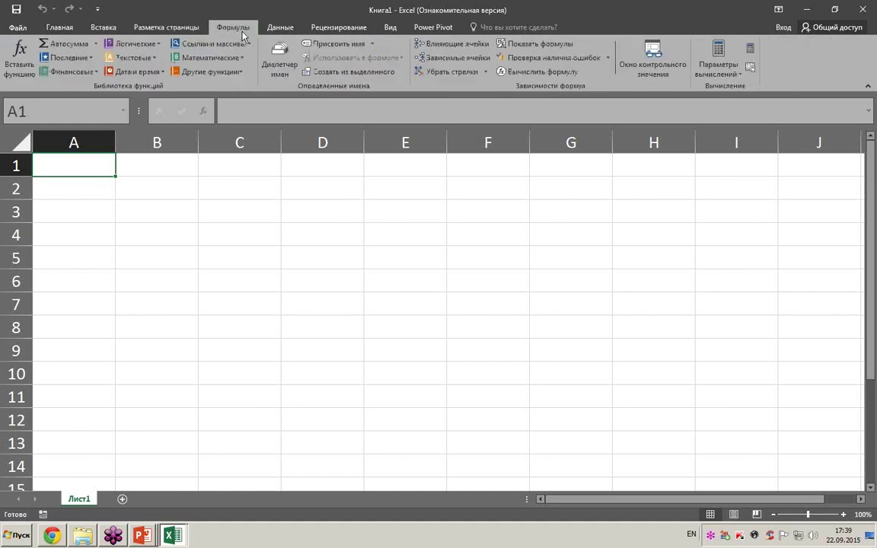
left_click(280, 28)
left_click(338, 28)
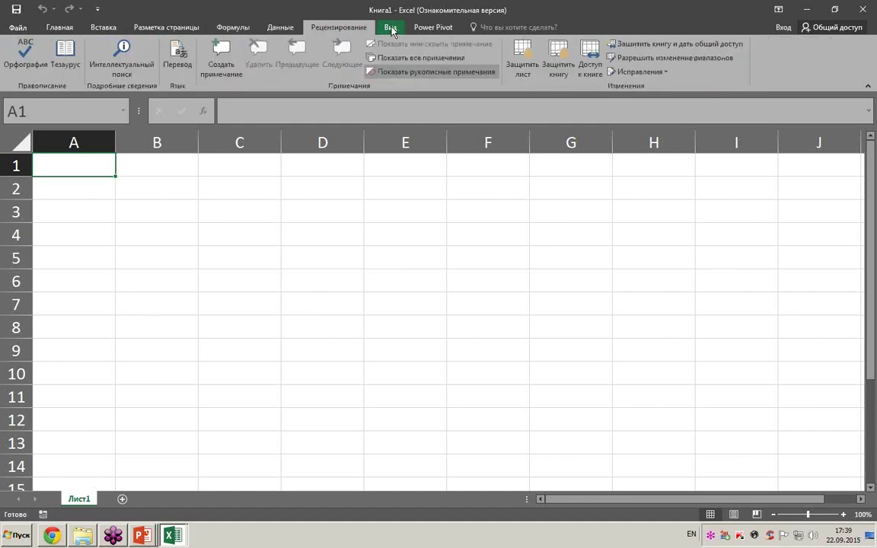
left_click(389, 29)
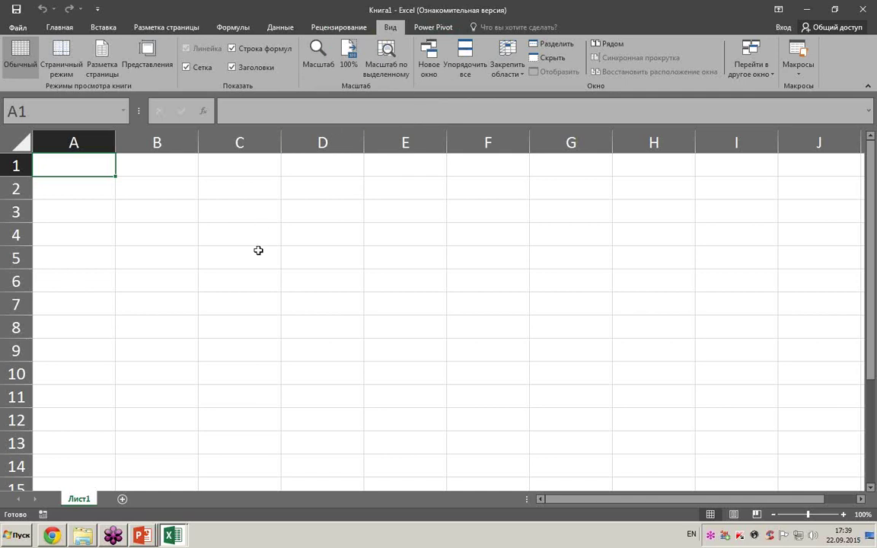
- Bring the SEMINAR 2015-09-22 Источник.xlsx workbook to the front from the taskbar
left_click(142, 536)
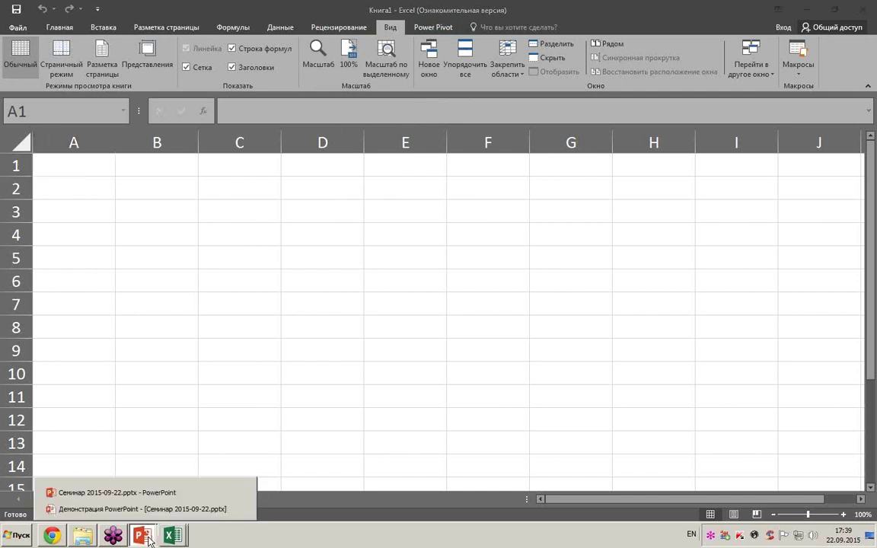
left_click(177, 533)
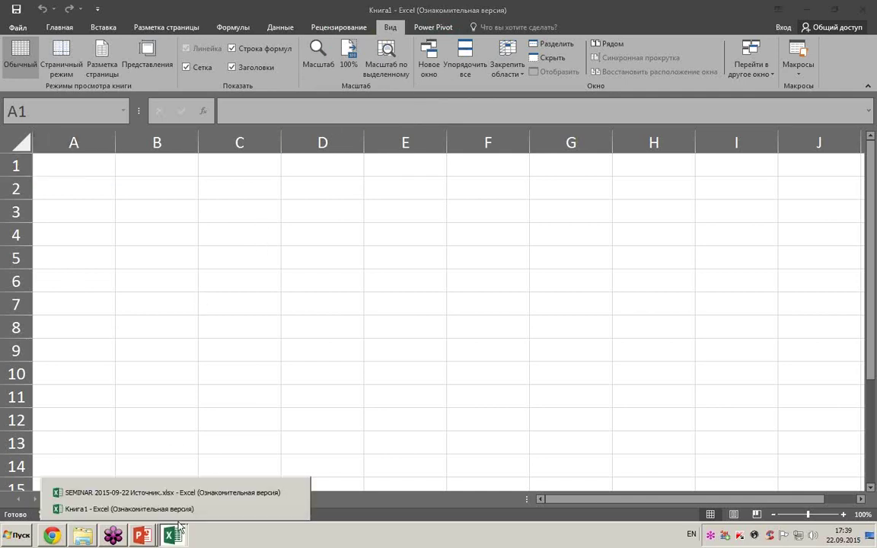
left_click(171, 492)
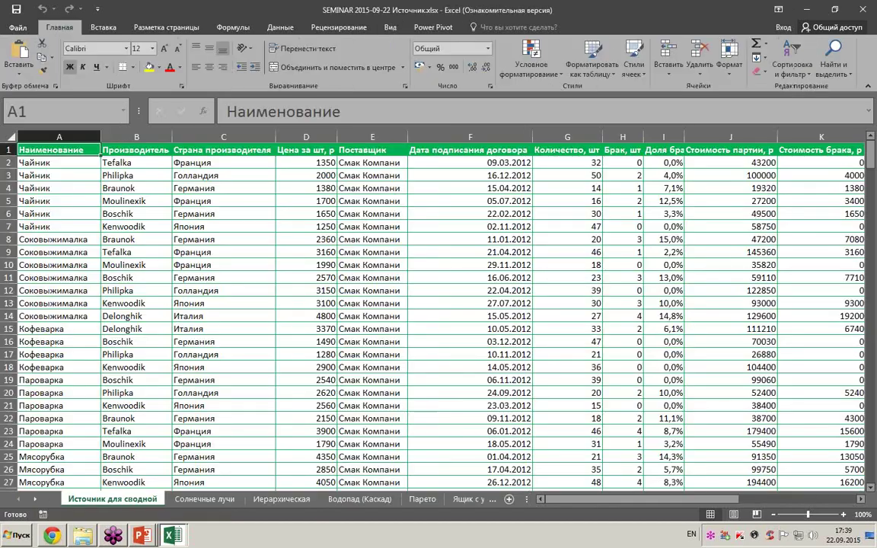
left_click(142, 539)
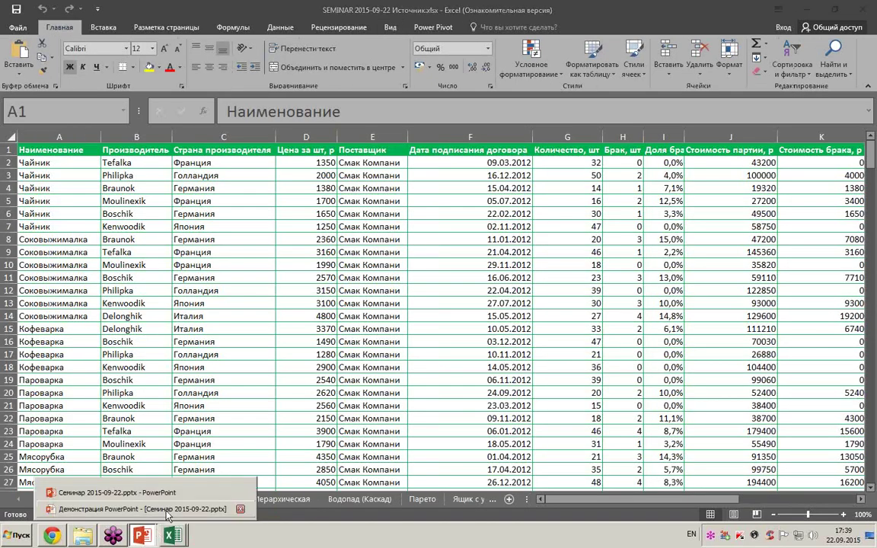
- Show the 'Сводные диаграммы' slideshow, then return to the SEMINAR workbook in Excel
left_click(167, 510)
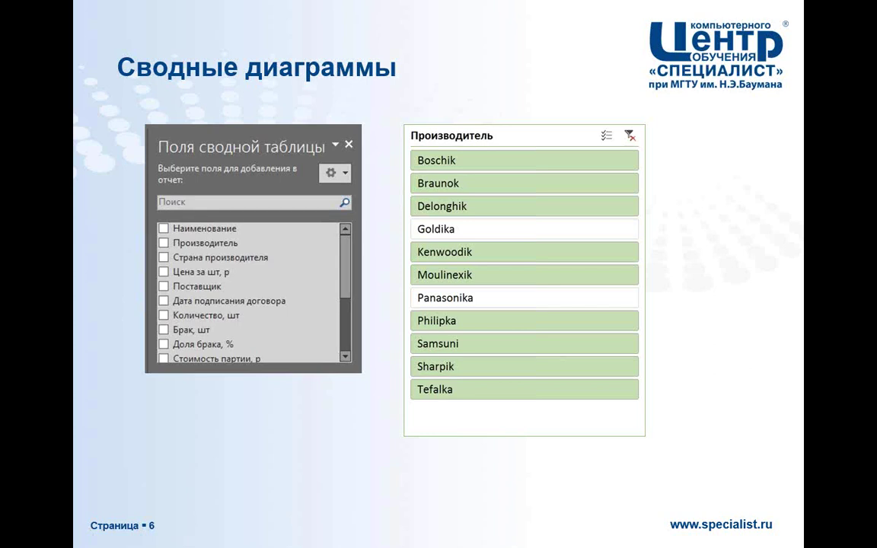
key("alt+Tab")
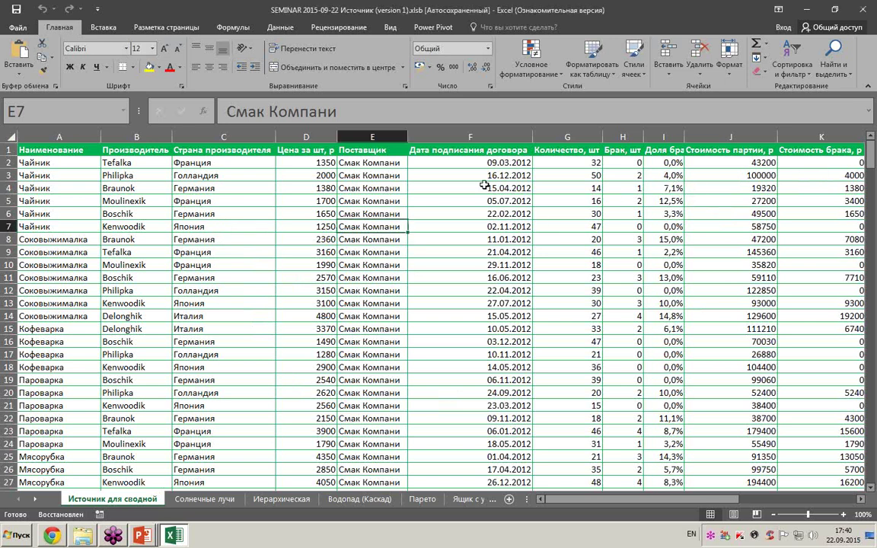
left_click(604, 71)
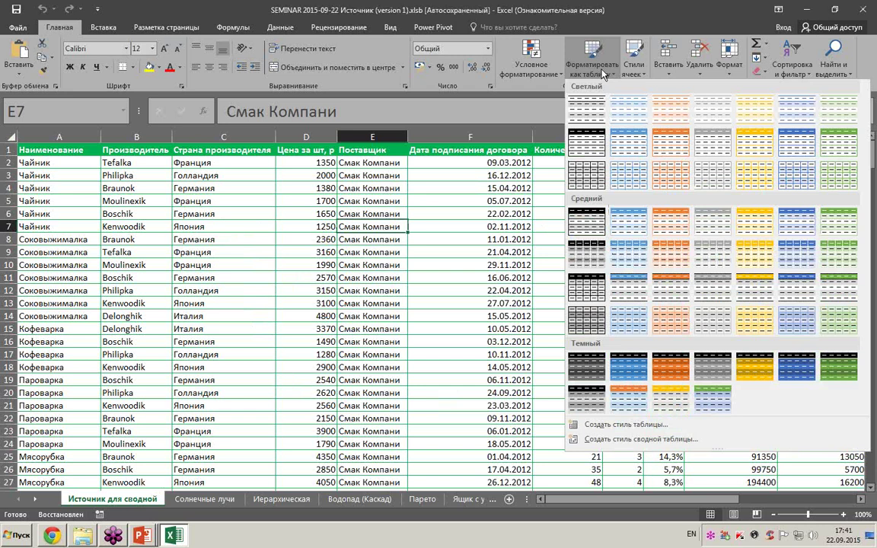
left_click(138, 196)
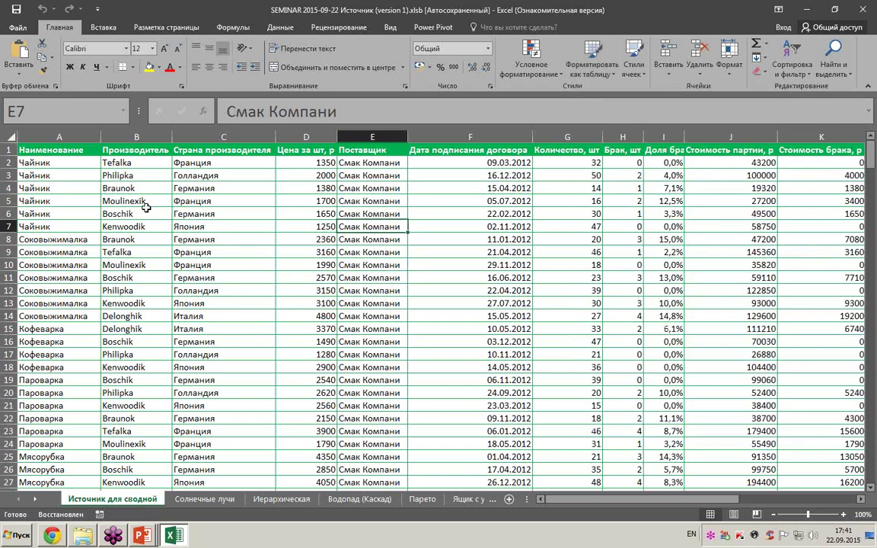
left_click(200, 215)
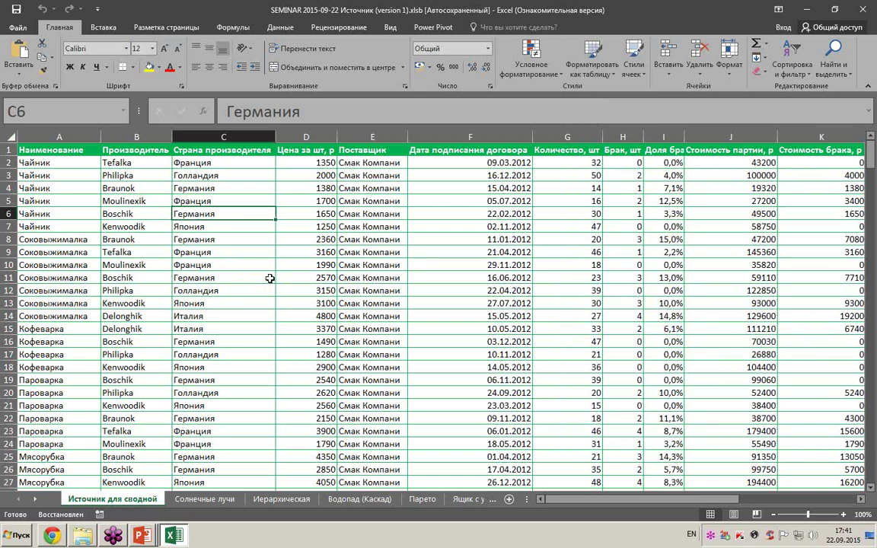
left_click(208, 240)
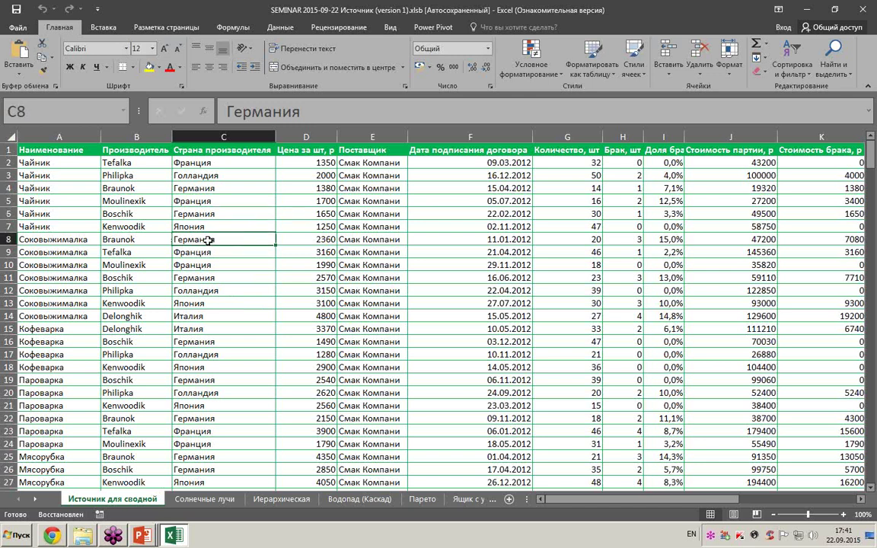
- Create a PivotTable from Источник для сводной!$A$1:$P$322 on a new worksheet
left_click(107, 29)
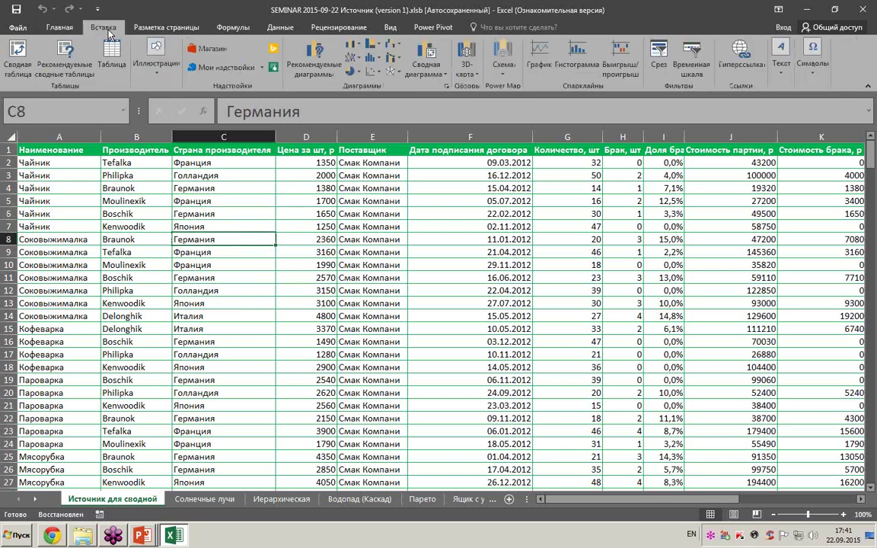
left_click(19, 59)
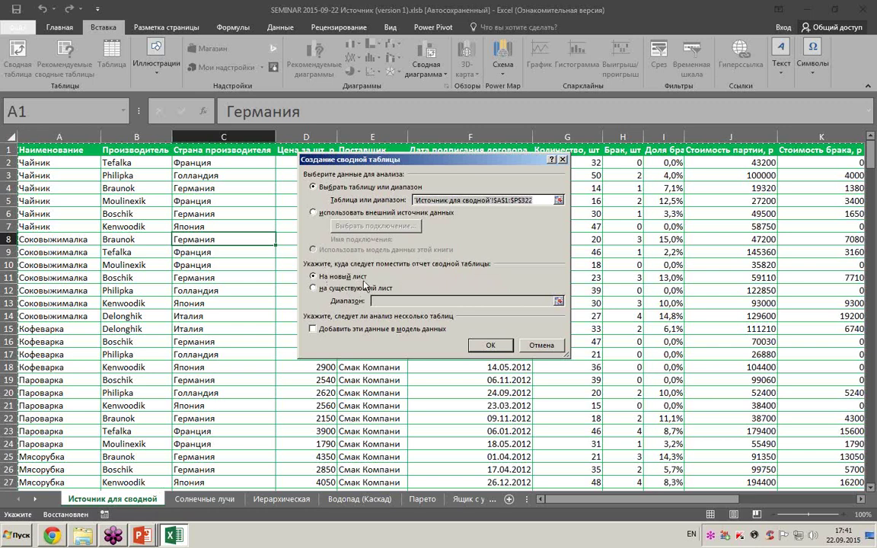
left_click(494, 345)
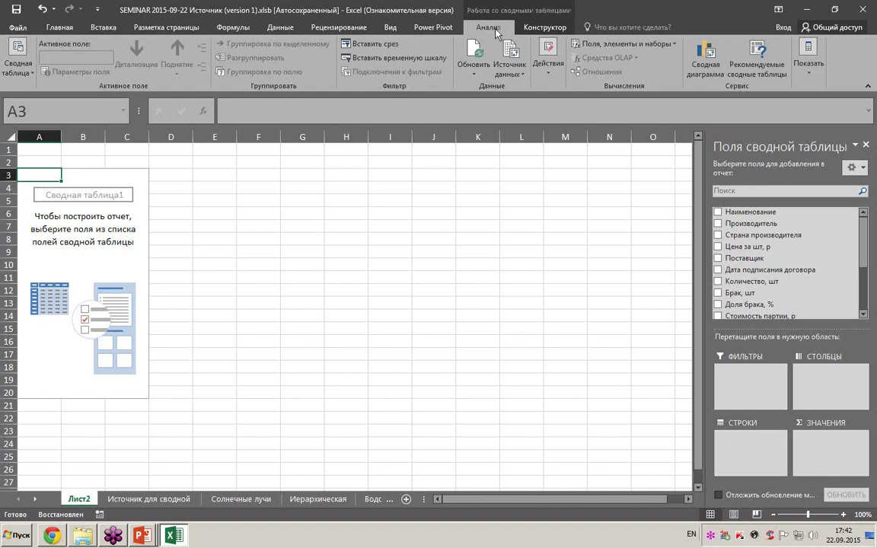
- Review the new PivotTable's Design and Analyze options on Лист2, then select the field-list search box
left_click(534, 28)
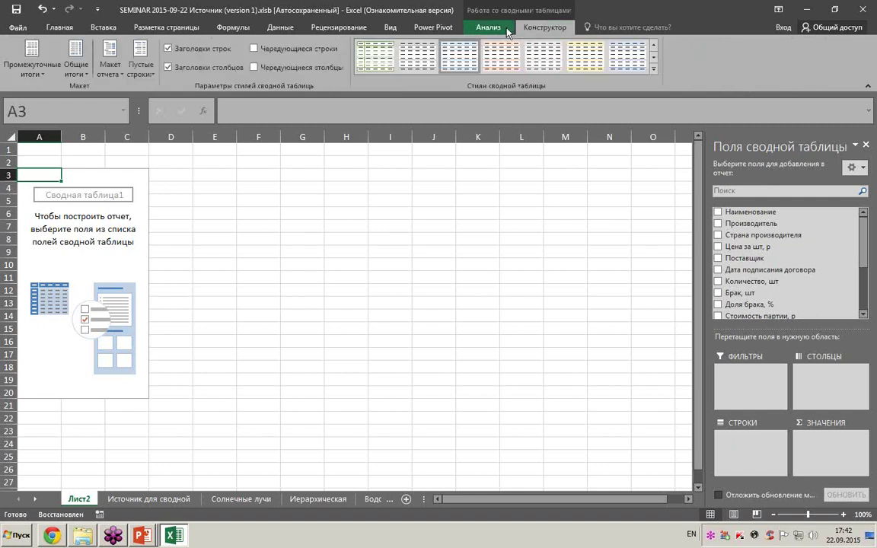
left_click(505, 28)
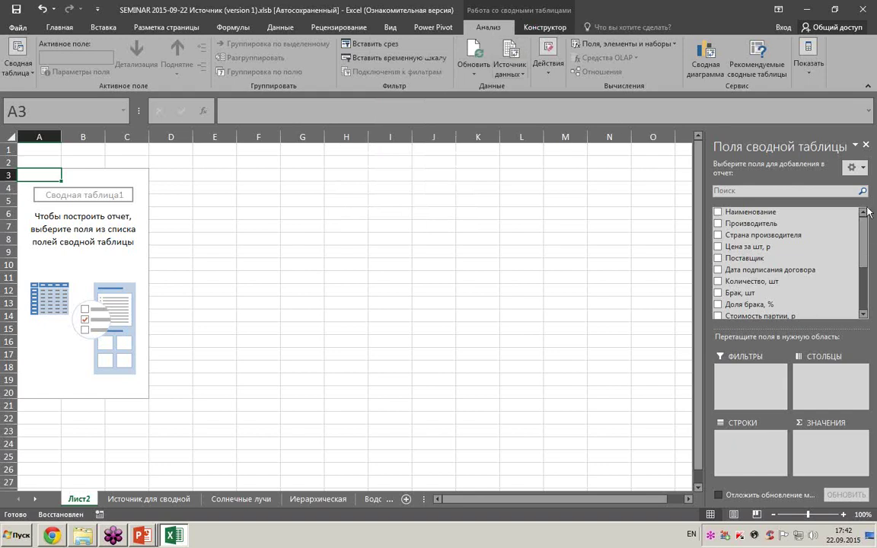
mouse_move(784, 235)
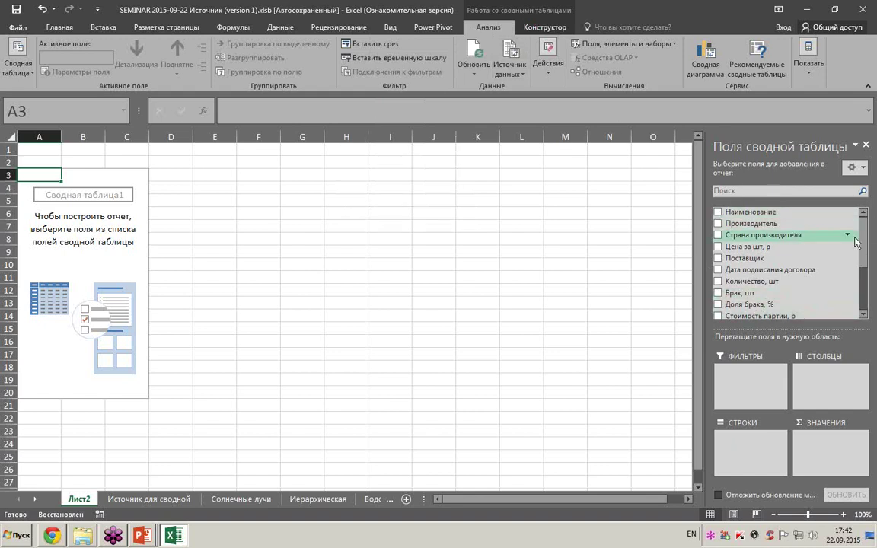
scroll(868, 299, "down", 3)
scroll(868, 290, "up", 5)
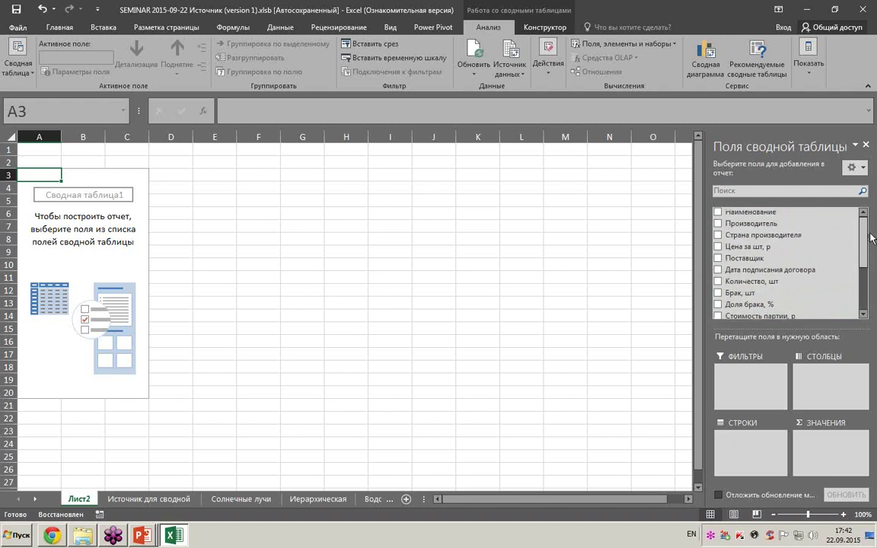
left_click(788, 191)
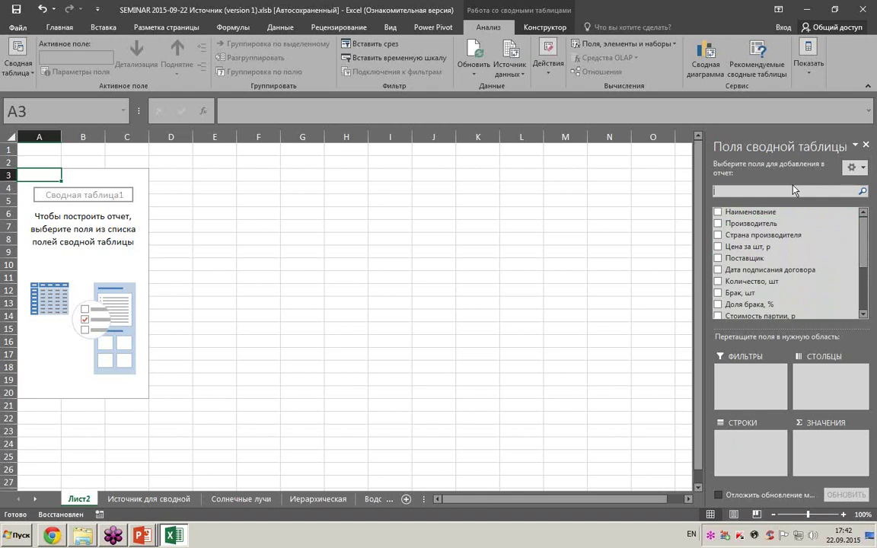
key("alt+shift")
key("l")
key("Escape")
left_click(781, 191)
type("дог")
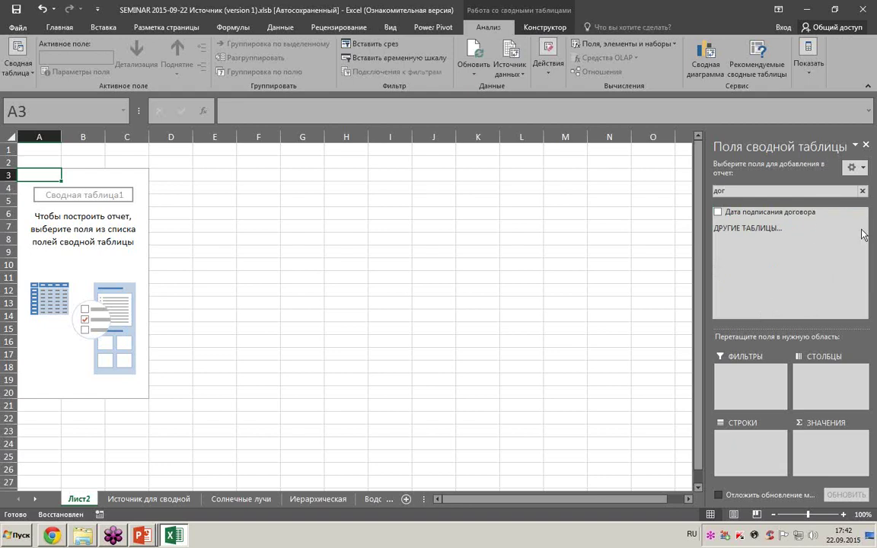
left_click_drag(728, 191, 705, 193)
type("шт")
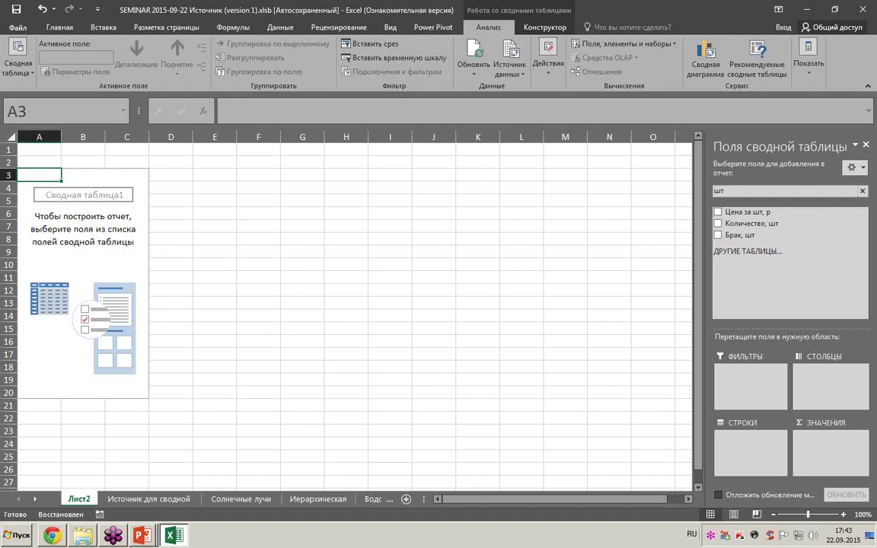
double_click(719, 191)
key("BackSpace")
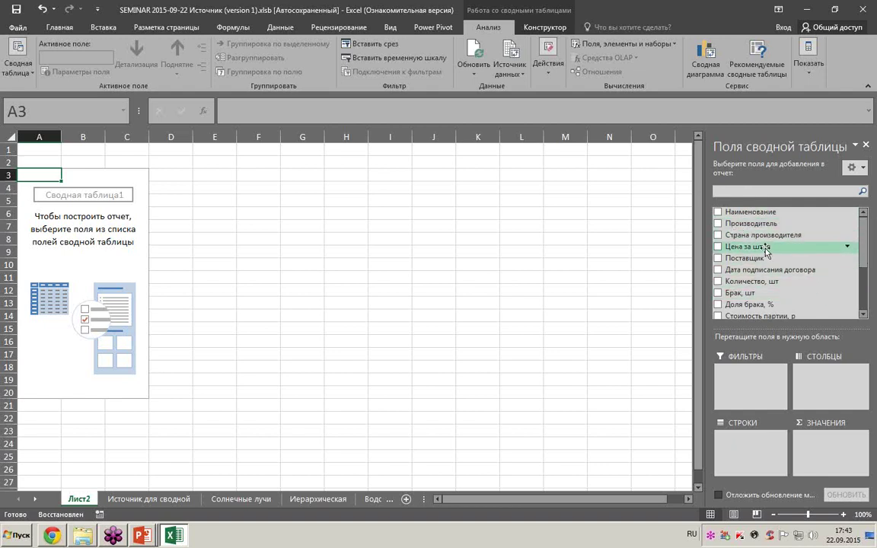
- Put Производитель and Наименование in rows and sum Количество, шт, Брак, шт and Доля брака, %
left_click(718, 223)
left_click(718, 212)
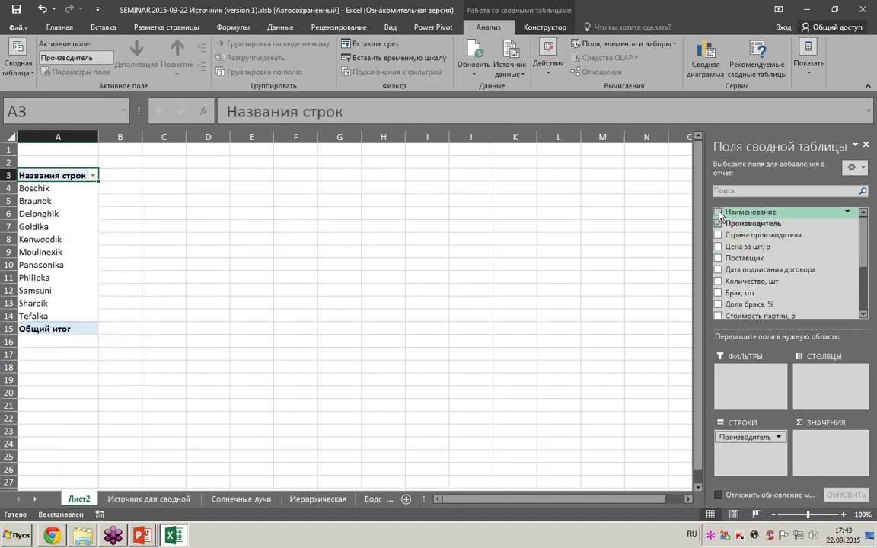
left_click(718, 281)
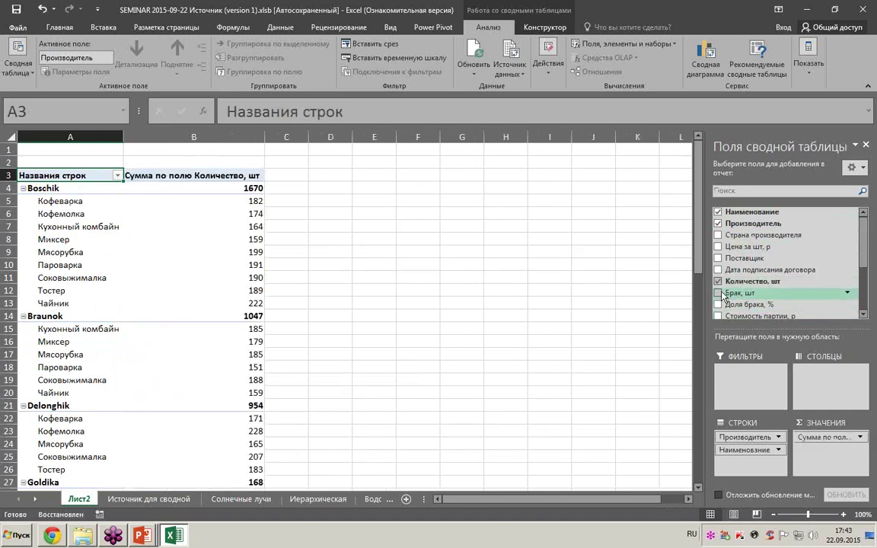
left_click(718, 292)
left_click(718, 304)
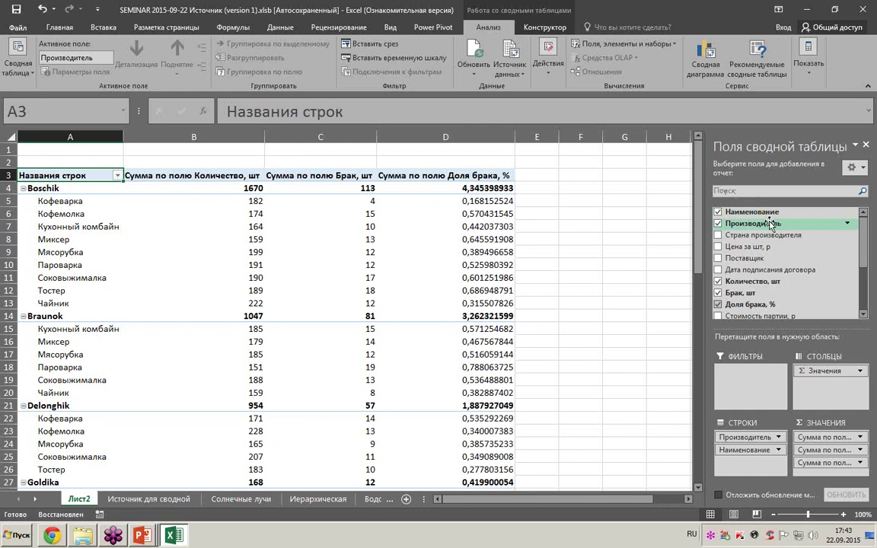
left_click(248, 227)
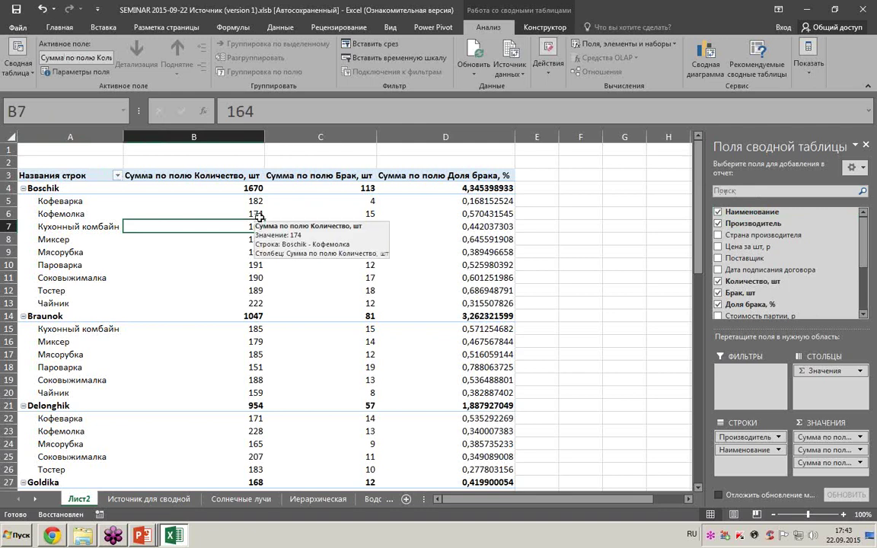
- Insert a Страна производителя slicer and position it next to the pivot table
left_click(375, 49)
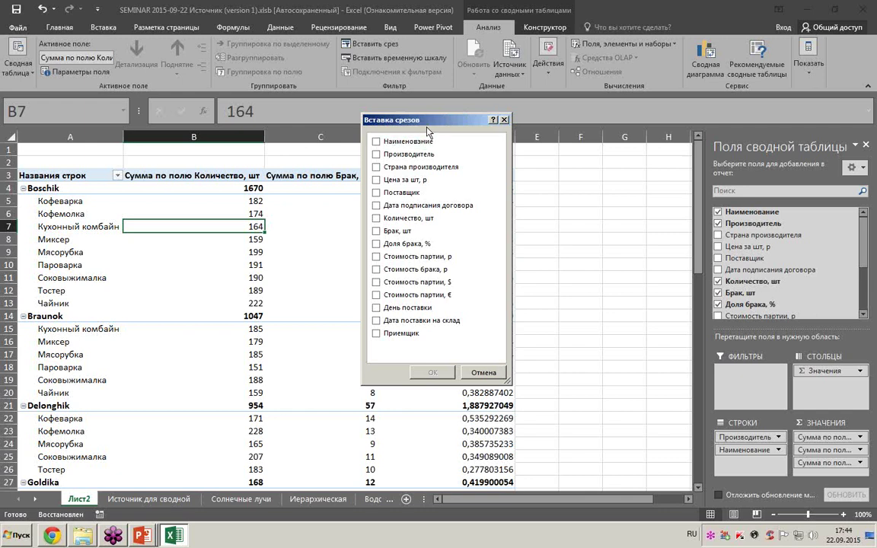
left_click(376, 168)
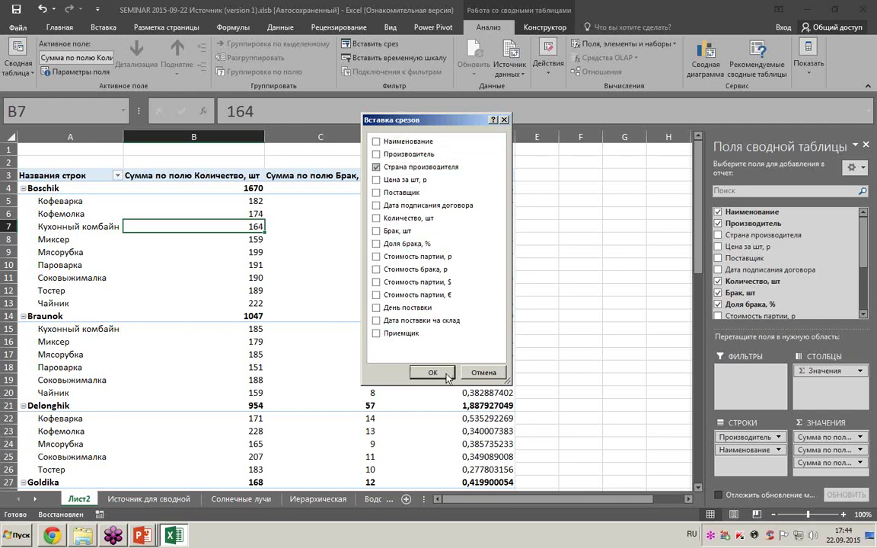
left_click(432, 373)
mouse_move(358, 241)
left_mouse_down()
mouse_move(508, 237)
mouse_move(575, 180)
left_mouse_up()
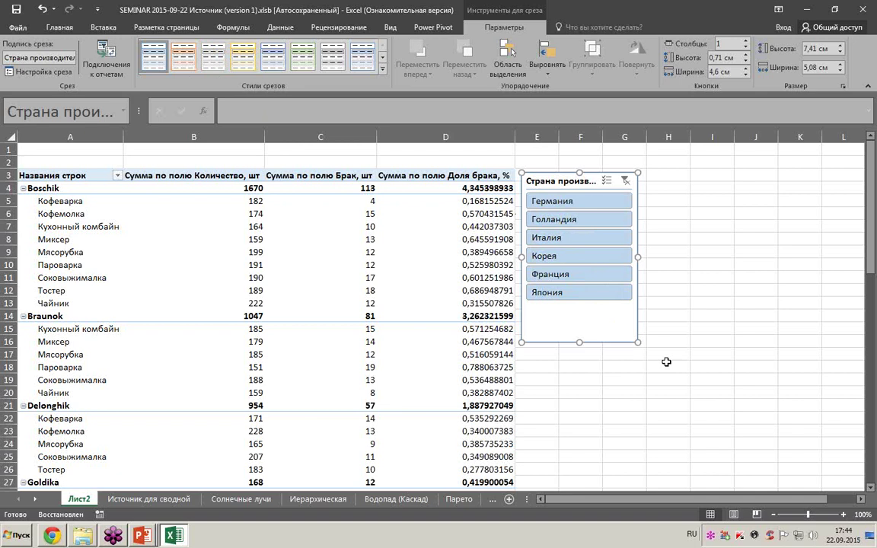
- Widen the slicer, test single countries, then select Голландия through Франция together
left_click_drag(639, 343, 649, 326)
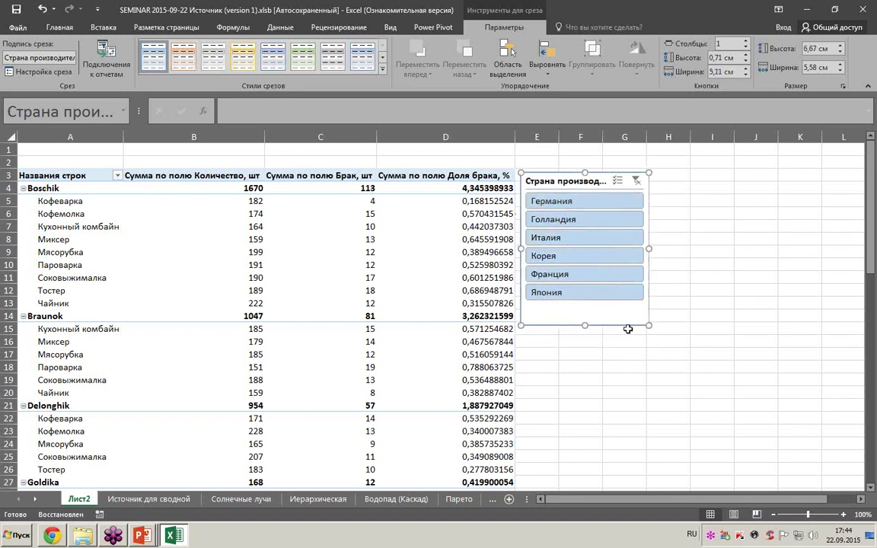
left_click(571, 240)
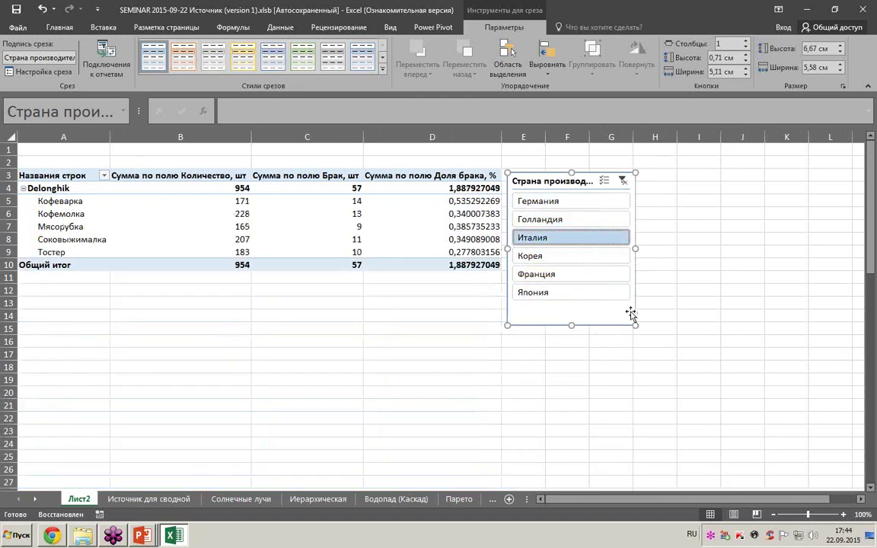
left_click(577, 277)
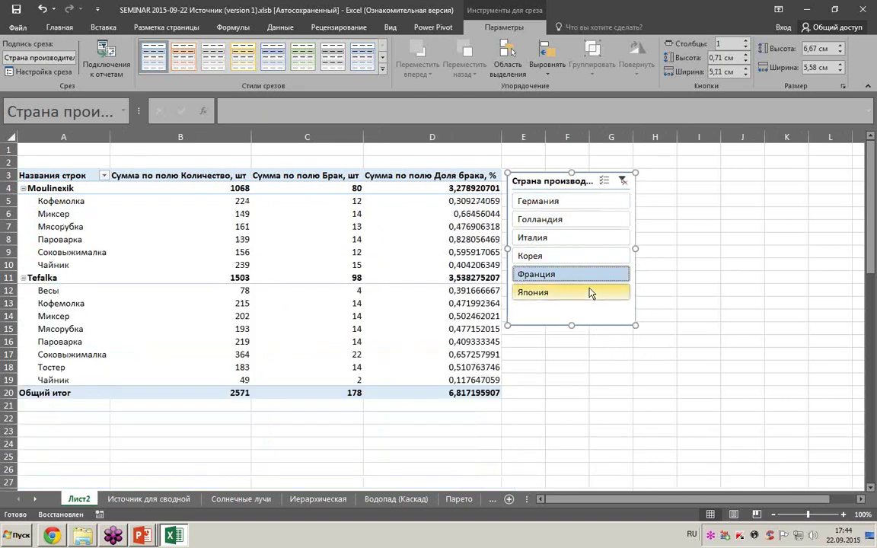
left_click(561, 204)
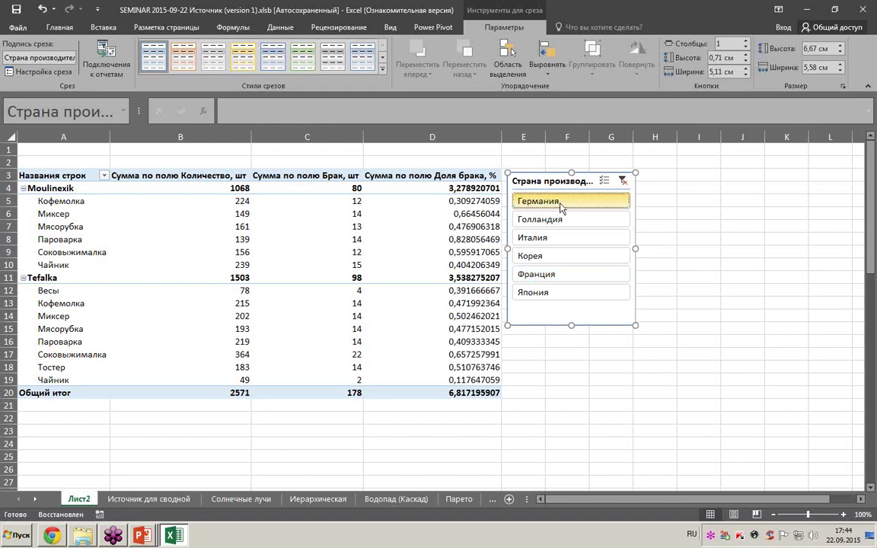
left_click(567, 220)
left_click(567, 242)
left_click(575, 258)
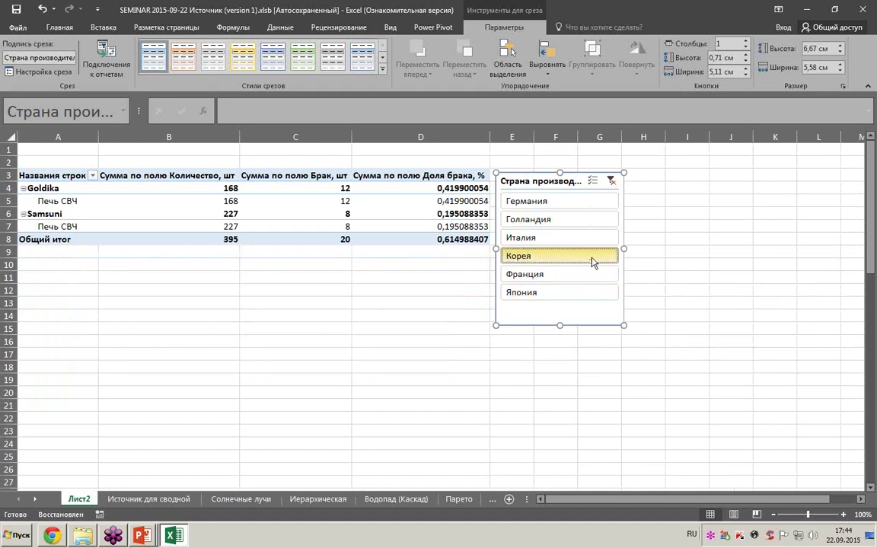
mouse_move(546, 220)
left_mouse_down()
mouse_move(542, 274)
mouse_move(614, 313)
left_mouse_up()
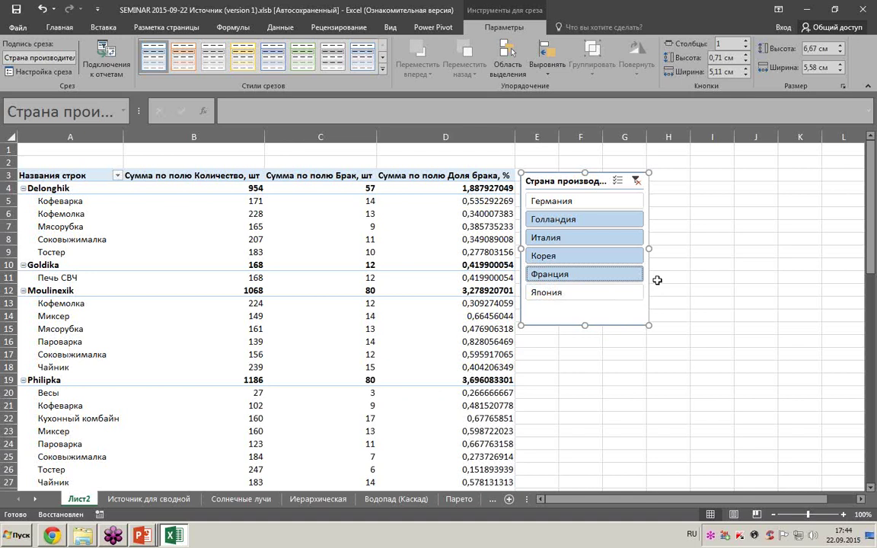
- Clear the slicer filter, turn on Multi-Select and deselect Италия and Франция
left_click(637, 180)
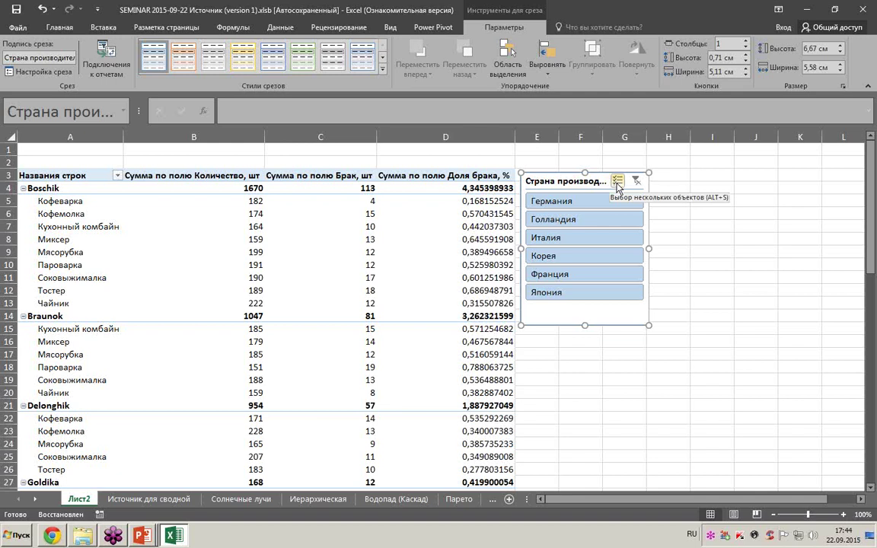
left_click(617, 183)
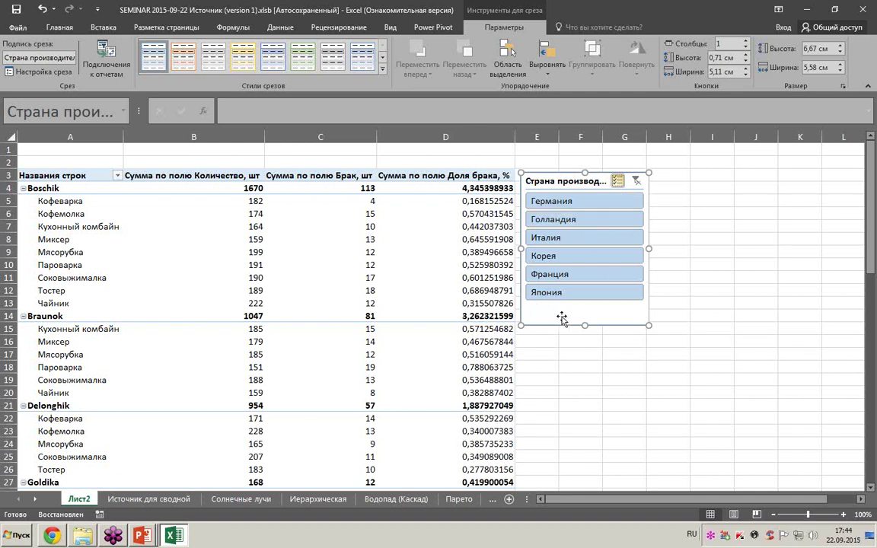
left_click(571, 238)
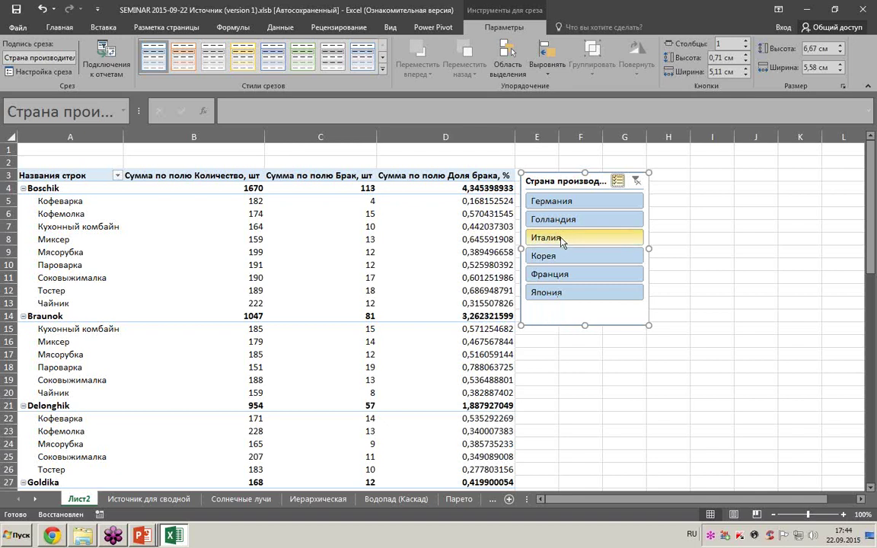
left_click(570, 276)
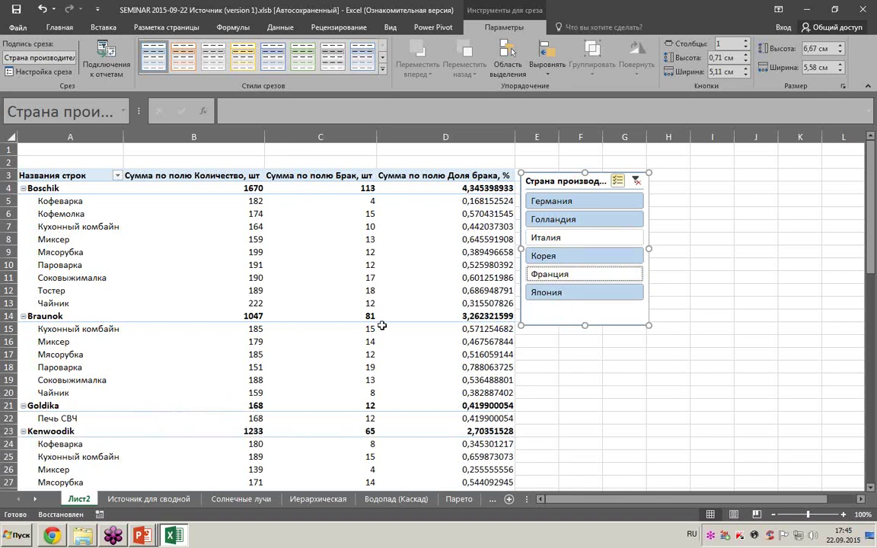
- Clear the slicer filter and try excluding Германия and Корея
left_click(636, 182)
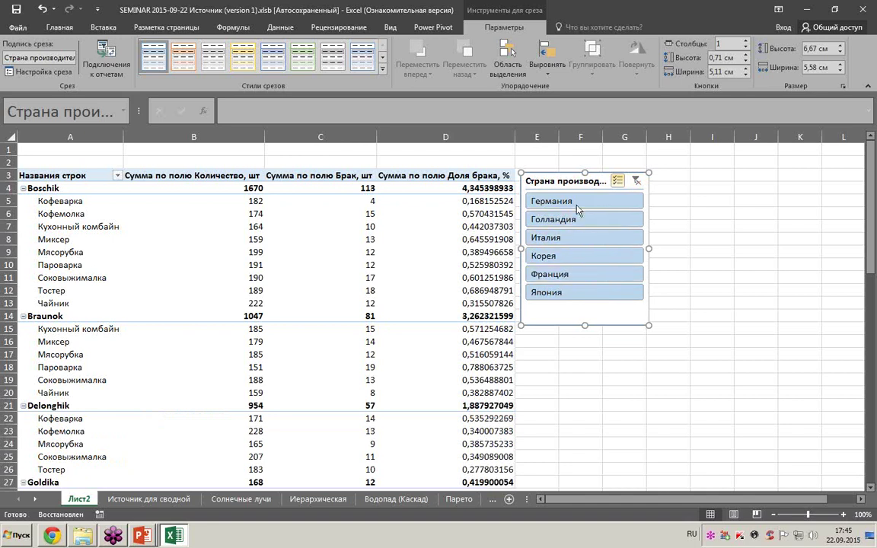
left_click(533, 202)
left_click(567, 257)
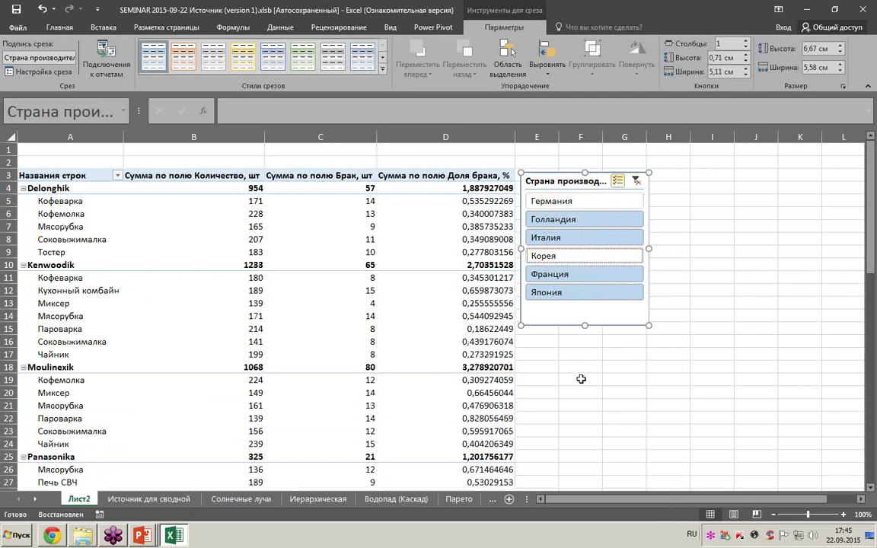
- Restore the filter excluding Италия and Франция and scroll down to the Общий итог row
left_click(637, 180)
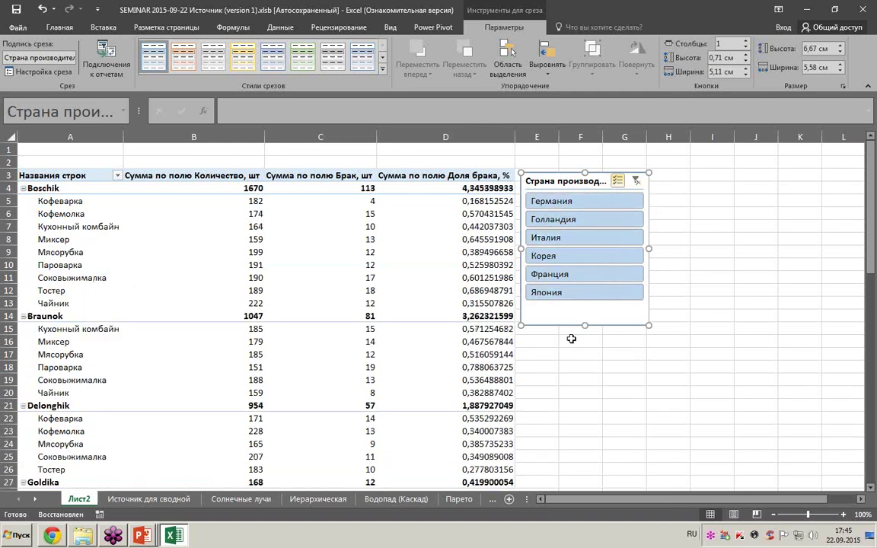
left_click(572, 238, "ctrl")
left_click(572, 275, "ctrl")
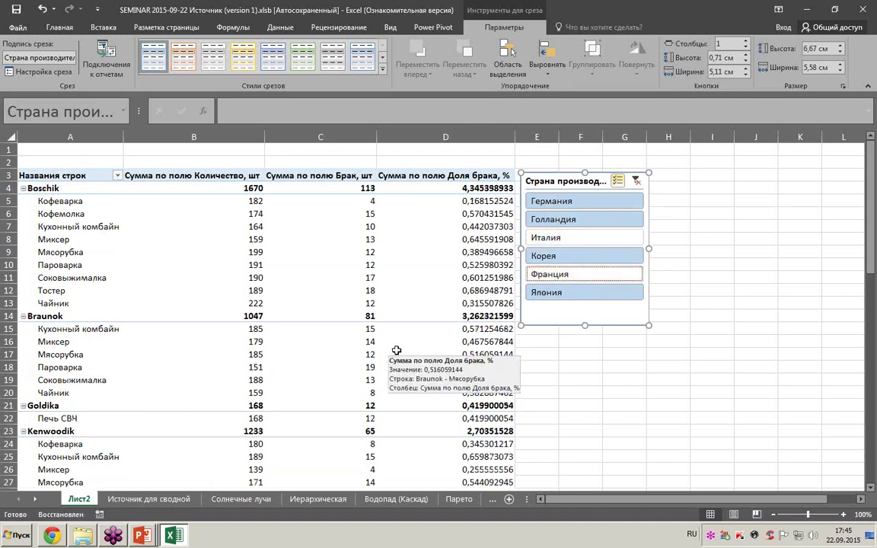
left_click_drag(873, 272, 875, 312)
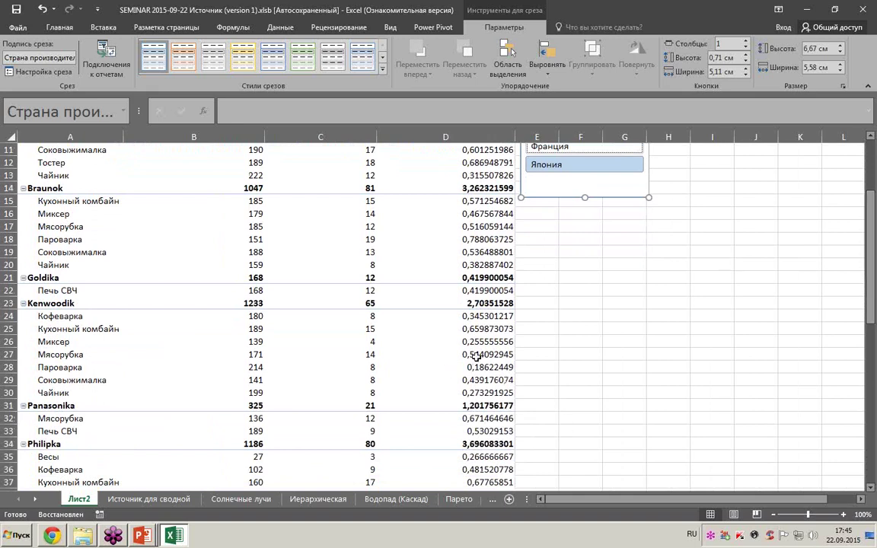
mouse_move(487, 380)
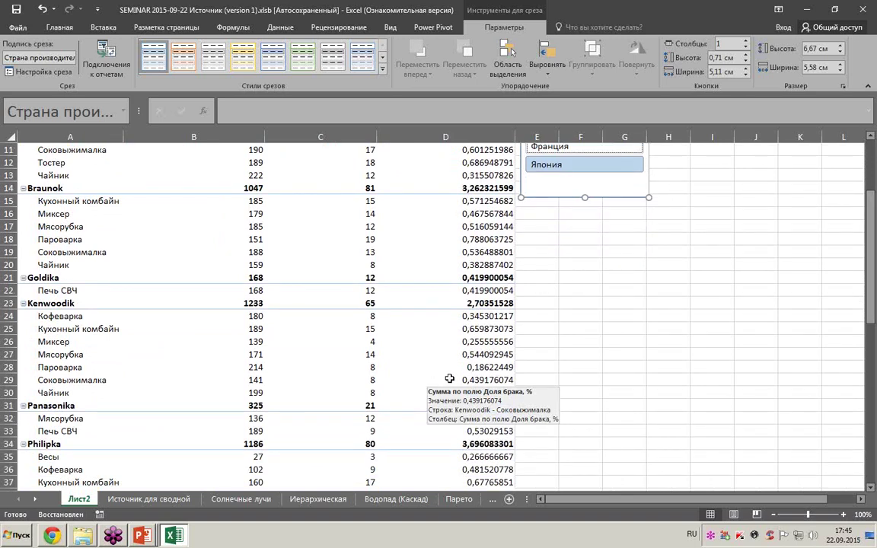
left_click(634, 384)
scroll(524, 450, "down", 3)
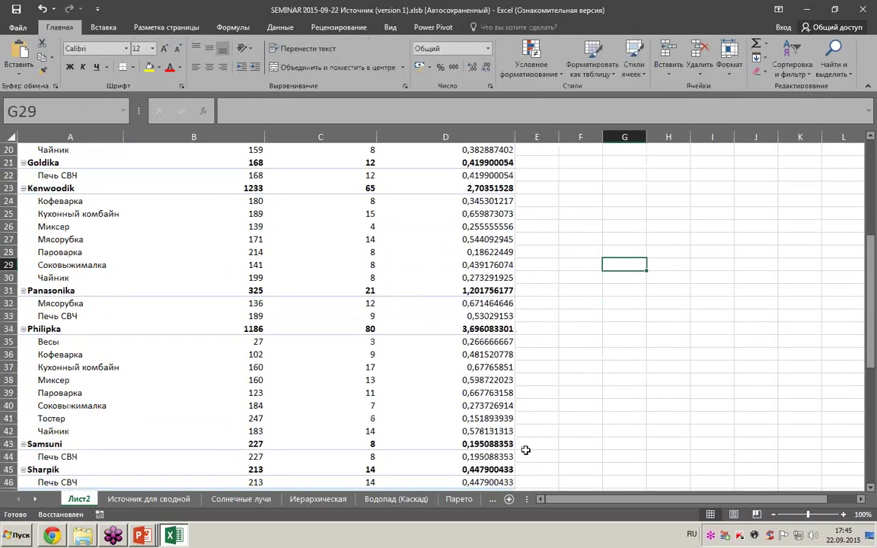
scroll(486, 358, "down", 4)
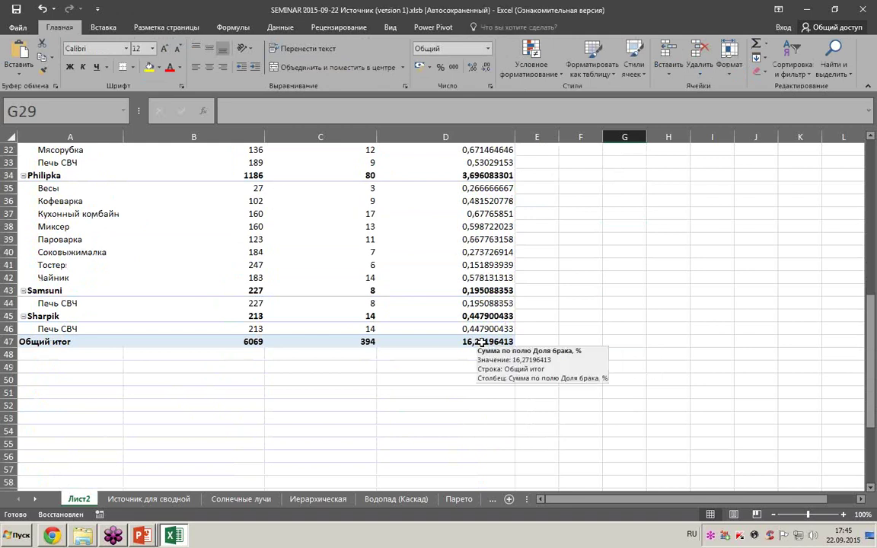
- Drill into the grand total to generate detail sheet Лист3, browse it, and return to Лист2
double_click(483, 343)
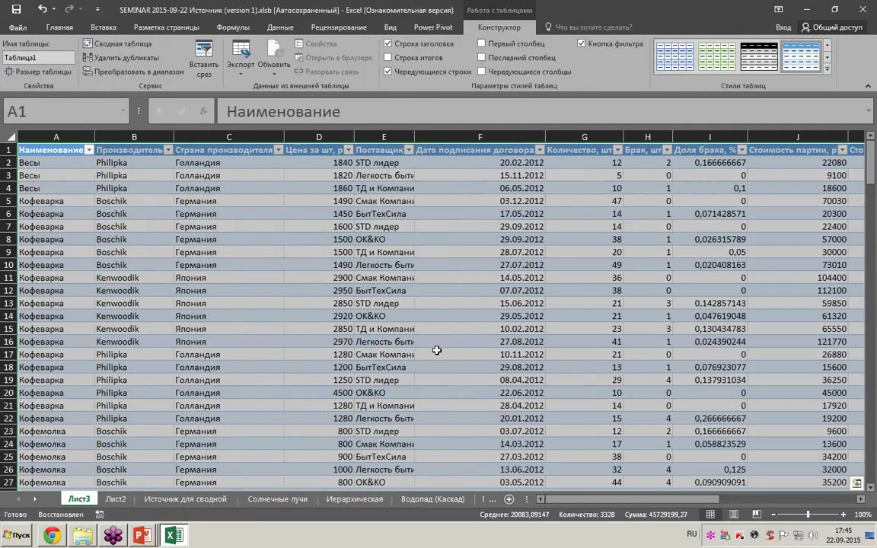
left_click(232, 292)
scroll(235, 291, "down", 6)
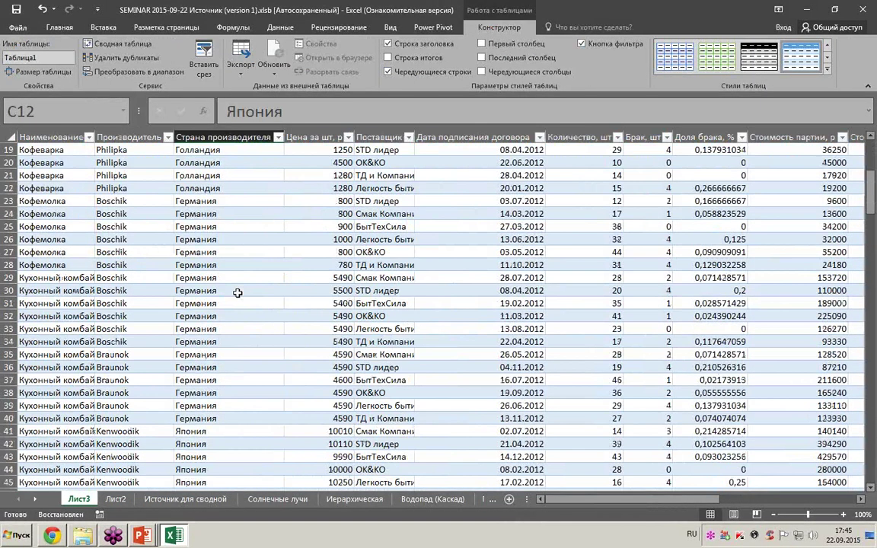
scroll(238, 293, "down", 6)
scroll(239, 293, "down", 6)
scroll(239, 293, "down", 8)
scroll(240, 292, "down", 8)
scroll(241, 291, "down", 8)
scroll(241, 291, "down", 1)
scroll(240, 289, "down", 8)
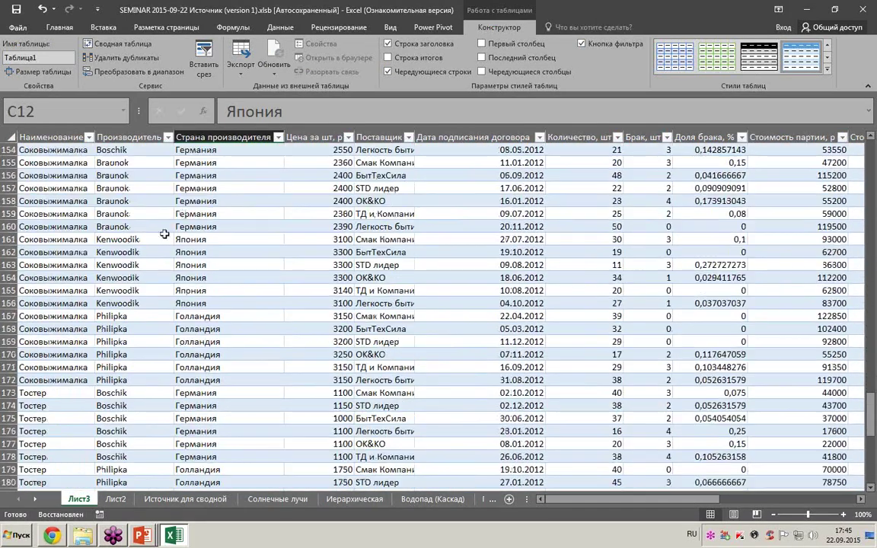
left_click(120, 500)
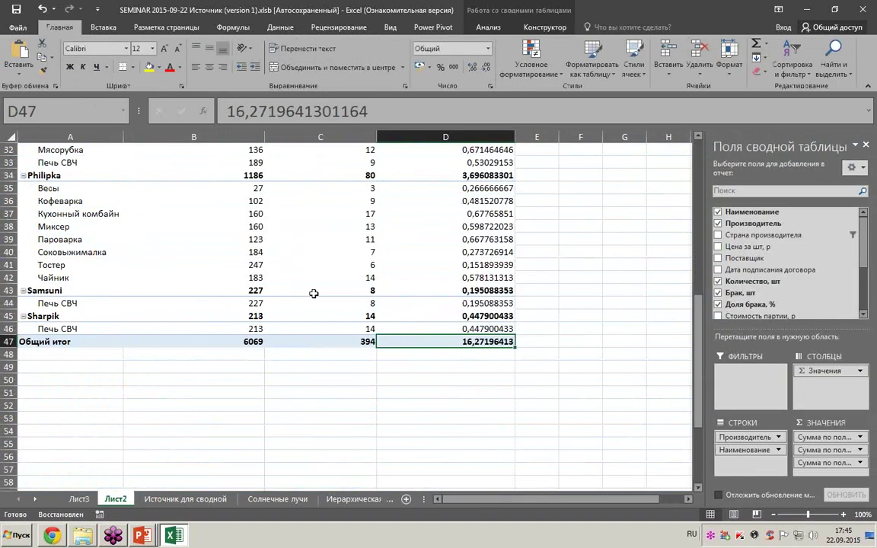
scroll(315, 298, "up", 1)
scroll(317, 298, "up", 5)
scroll(317, 297, "up", 5)
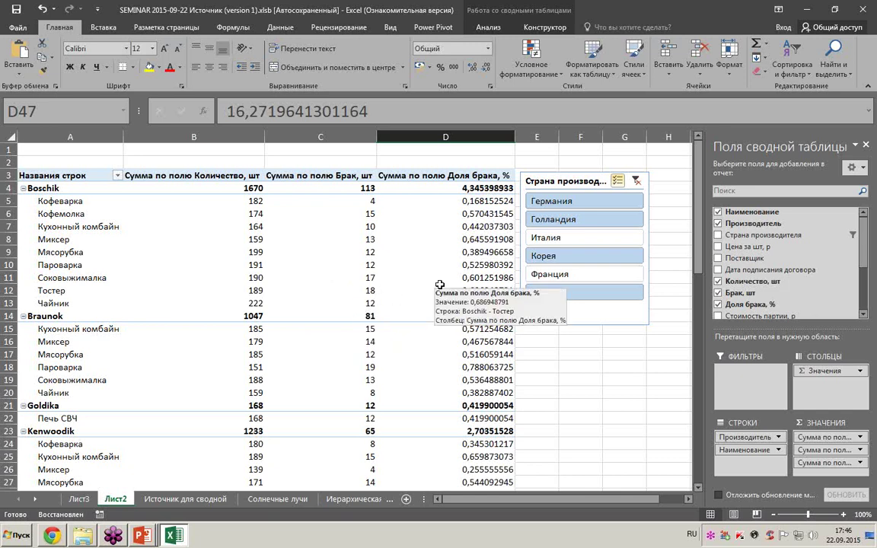
mouse_move(142, 535)
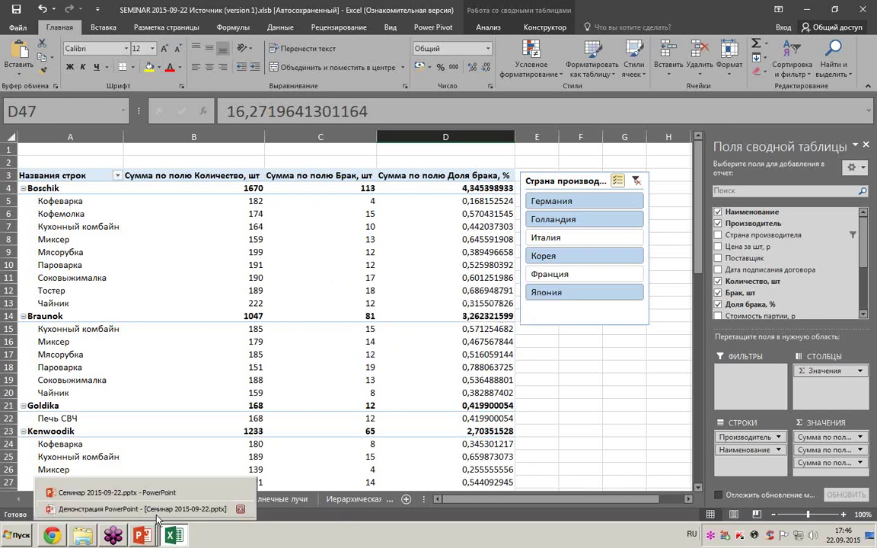
left_click(152, 508)
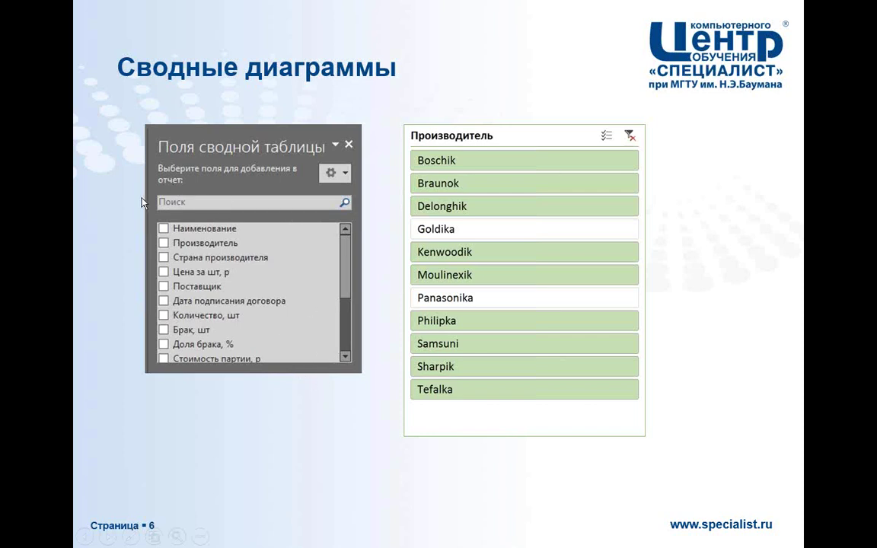
key("ctrl+l")
key("alt+Tab")
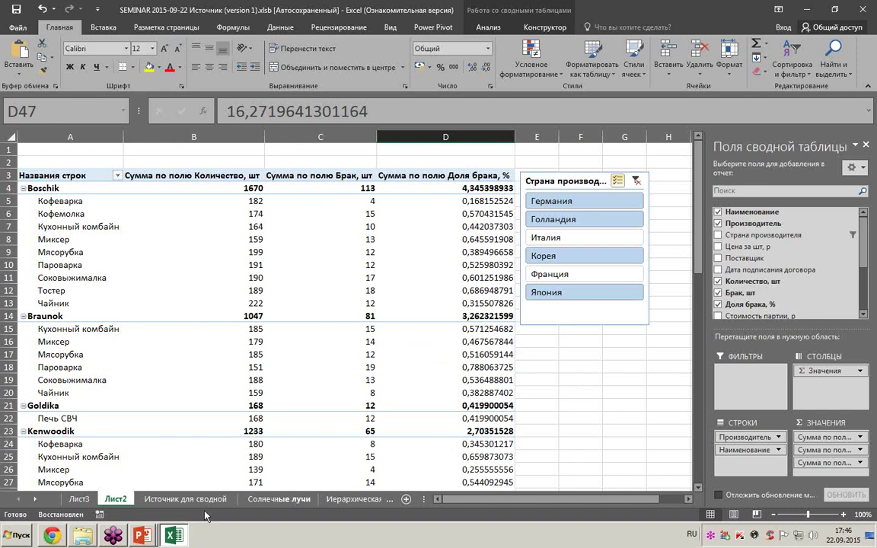
left_click(142, 536)
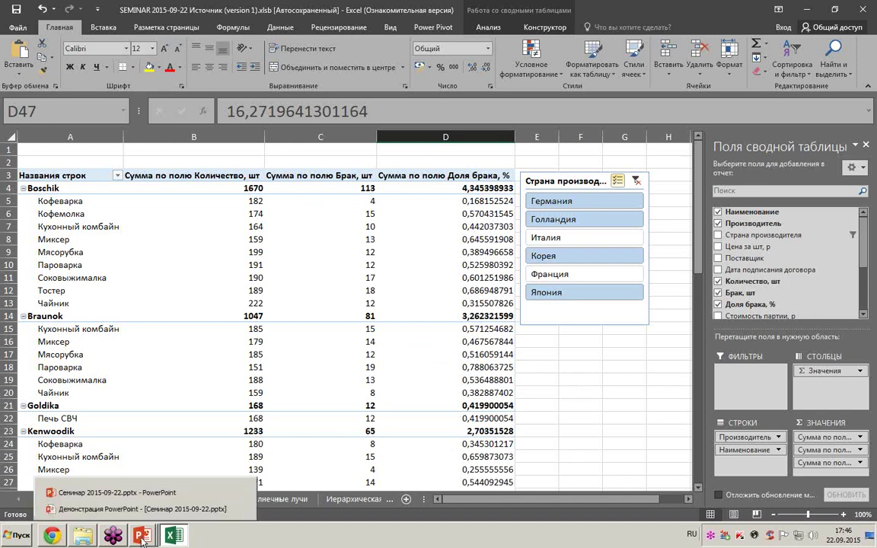
left_click(164, 509)
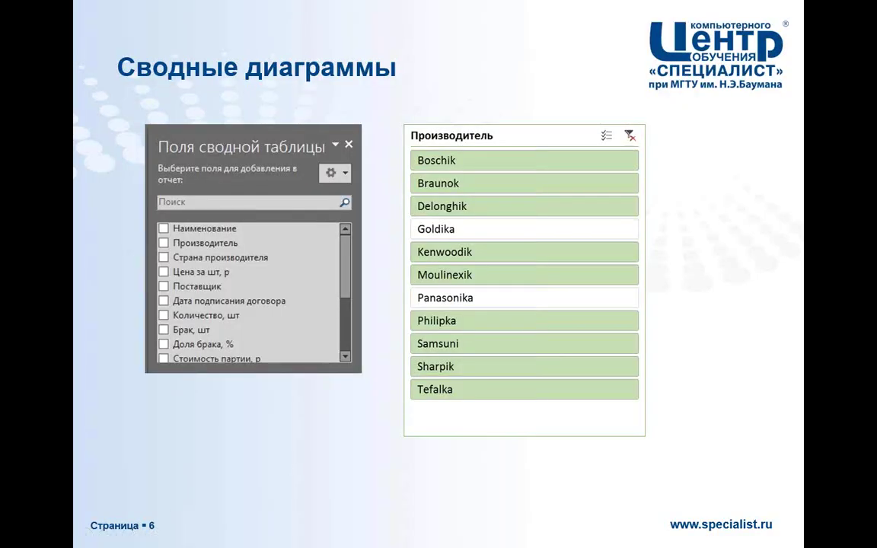
key("alt+Tab")
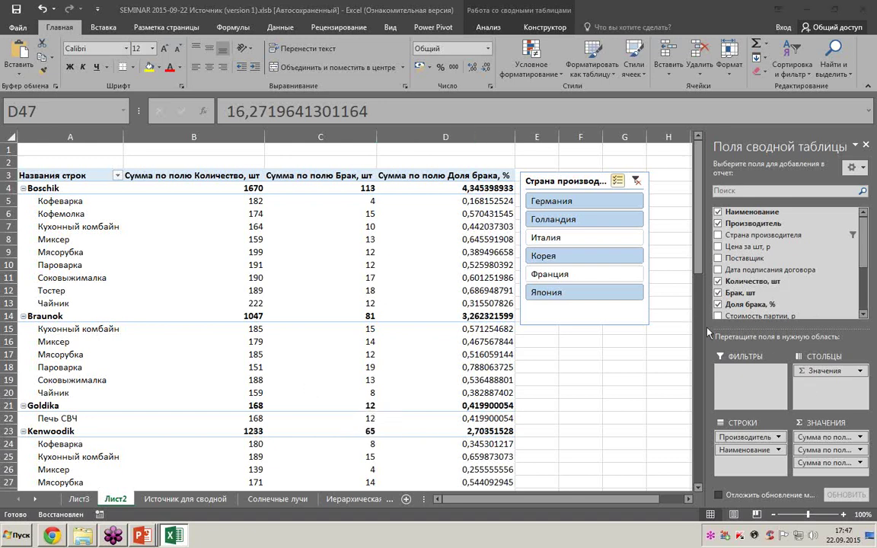
- Search the Tell Me box for 'текст по столбам'
mouse_move(685, 19)
left_mouse_down()
mouse_move(573, 23)
mouse_move(632, 19)
left_mouse_up()
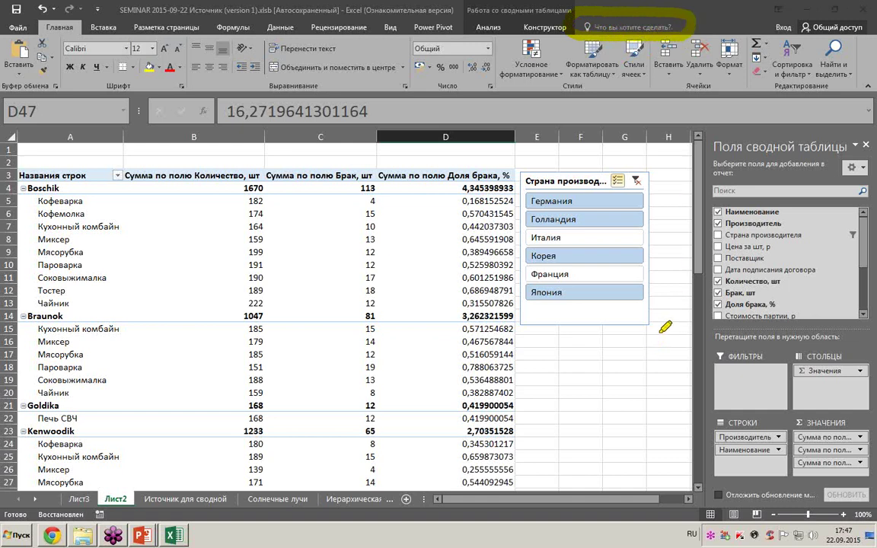
key("Escape")
left_click(609, 26)
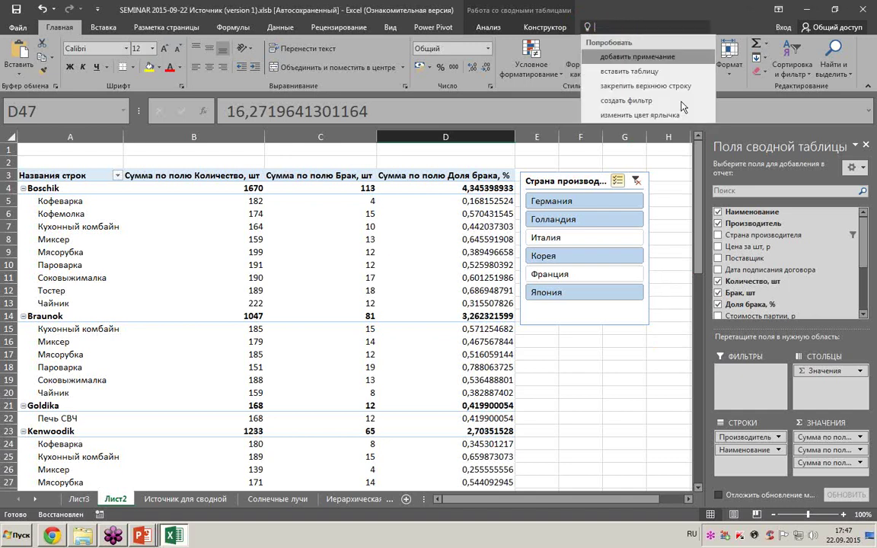
type("текст по сто")
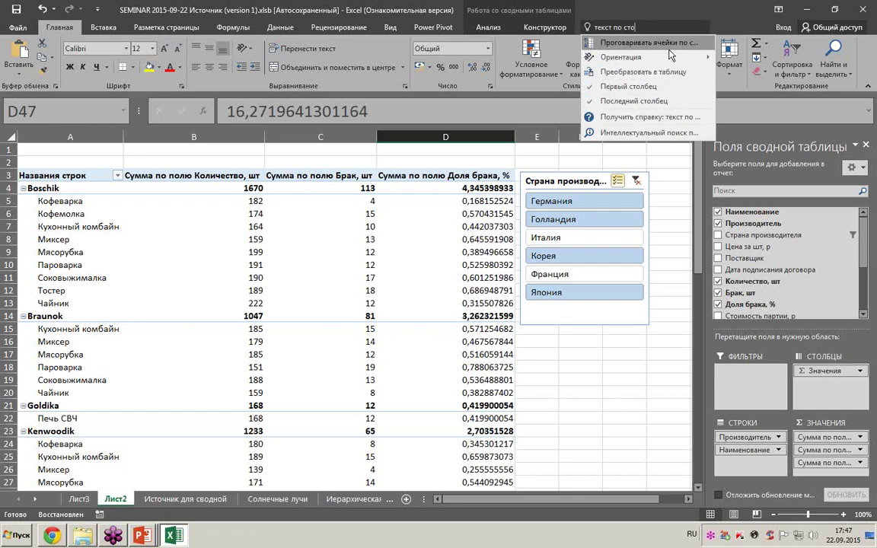
type("лбам")
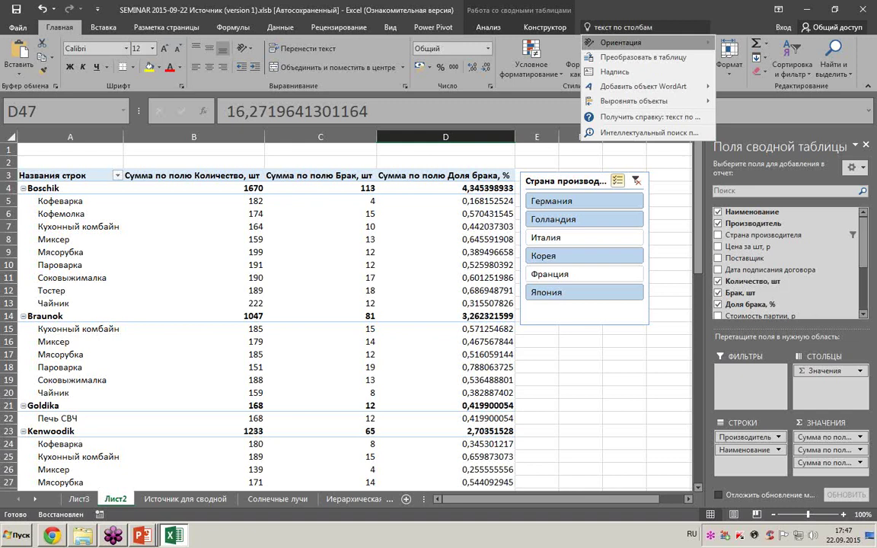
- Replace the search with 'разбиение те', then 'консолида' to reveal Консолидировать данные
key("ctrl+a")
type("ра")
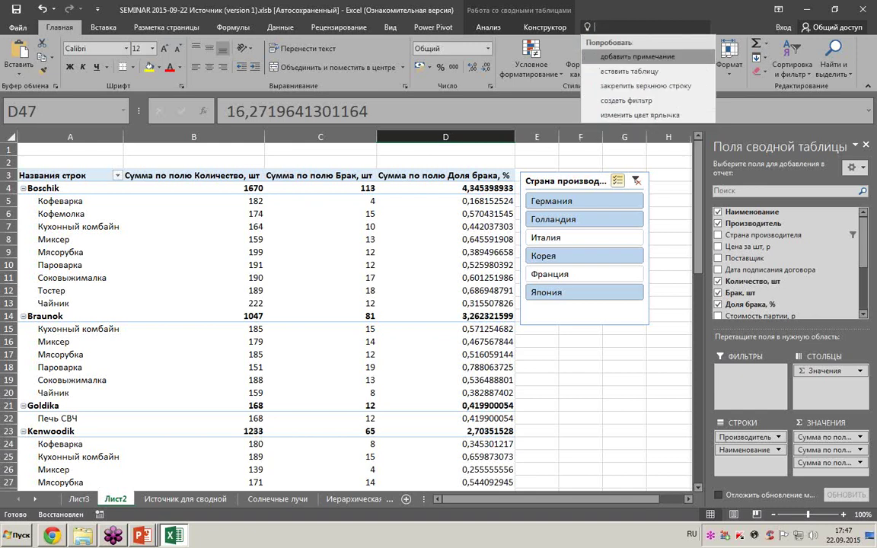
type("збиение")
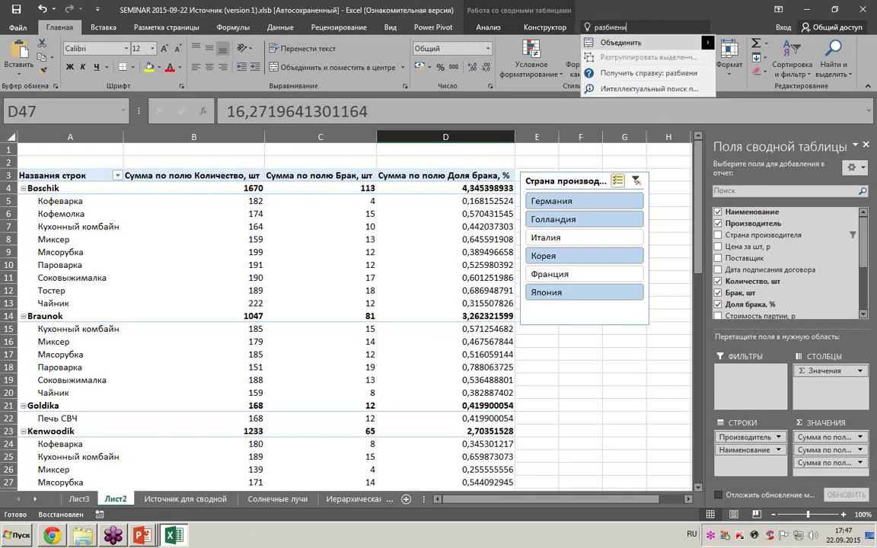
type(" те")
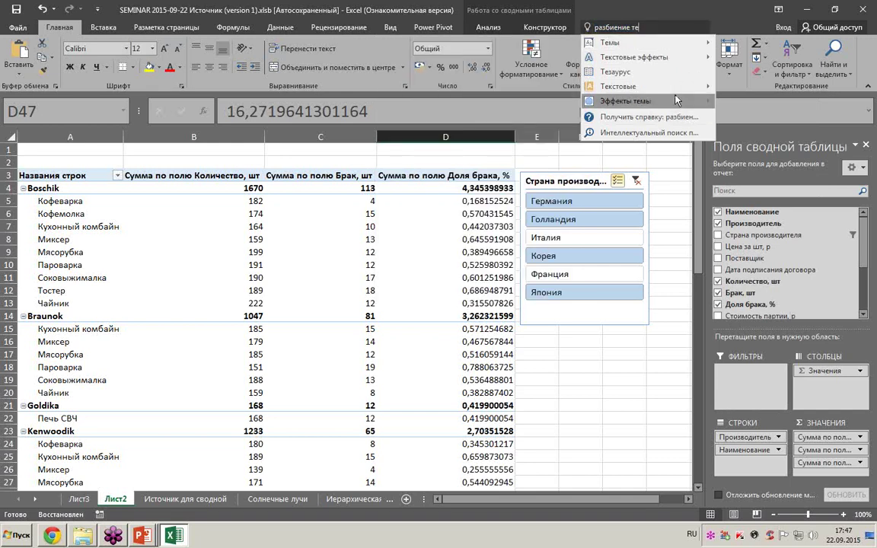
key("BackSpace")
key("BackSpace")
key("BackSpace")
type("конс")
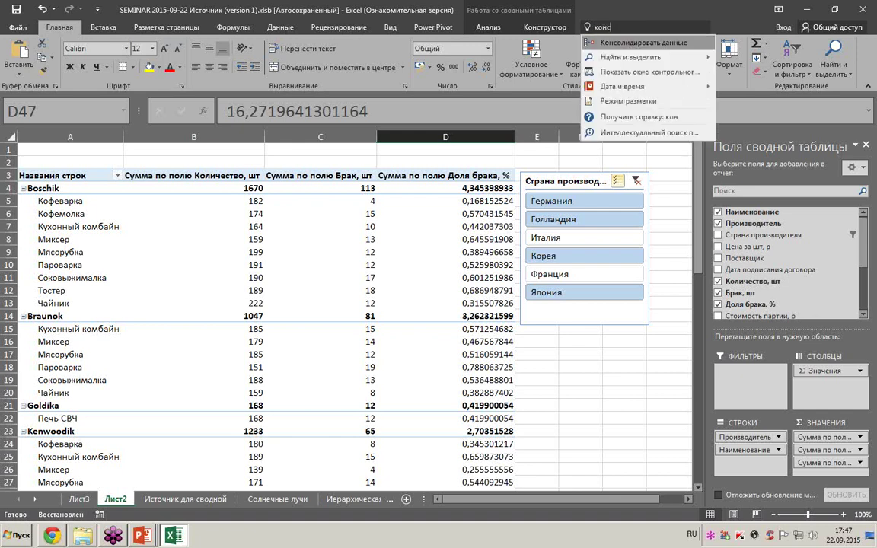
type("олида")
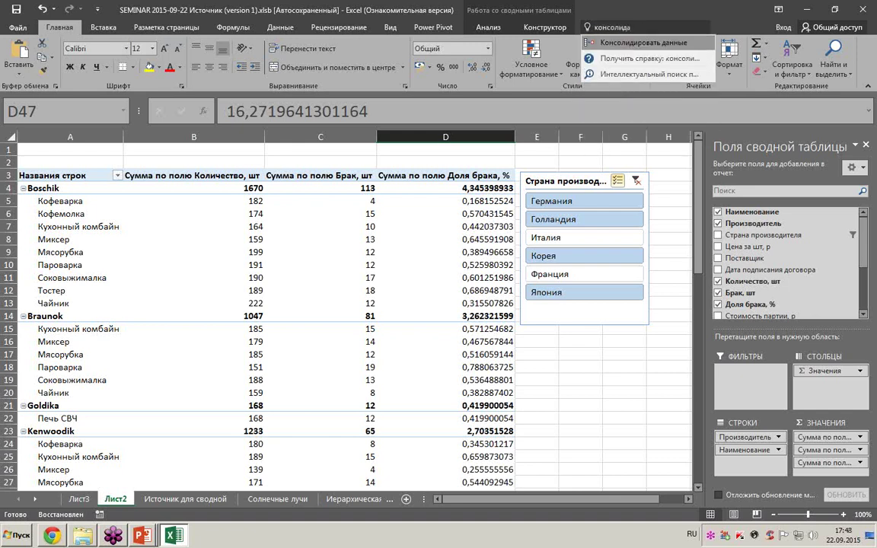
left_click(622, 42)
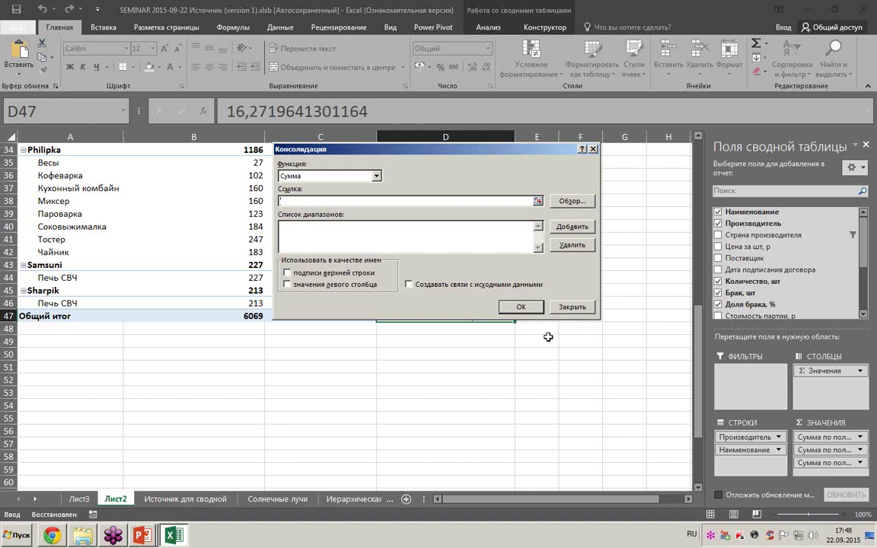
left_click(521, 307)
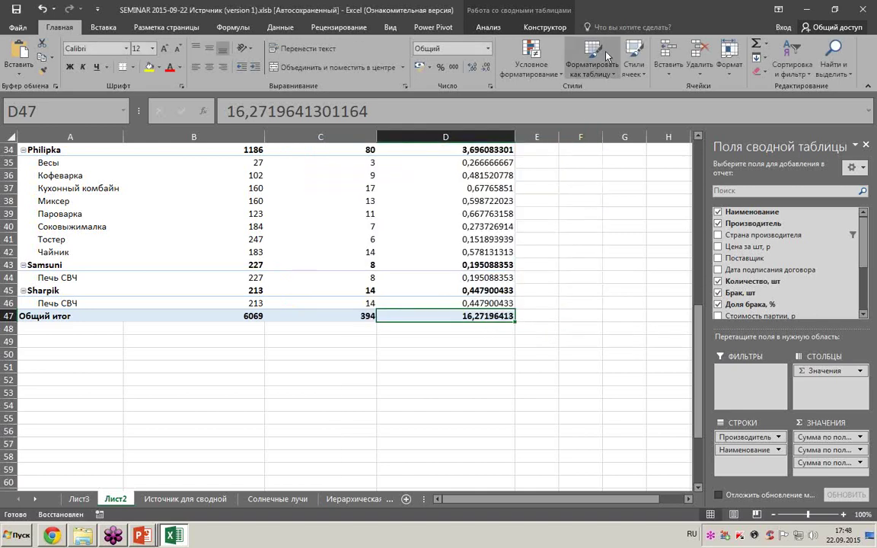
left_click(621, 26)
type("сво")
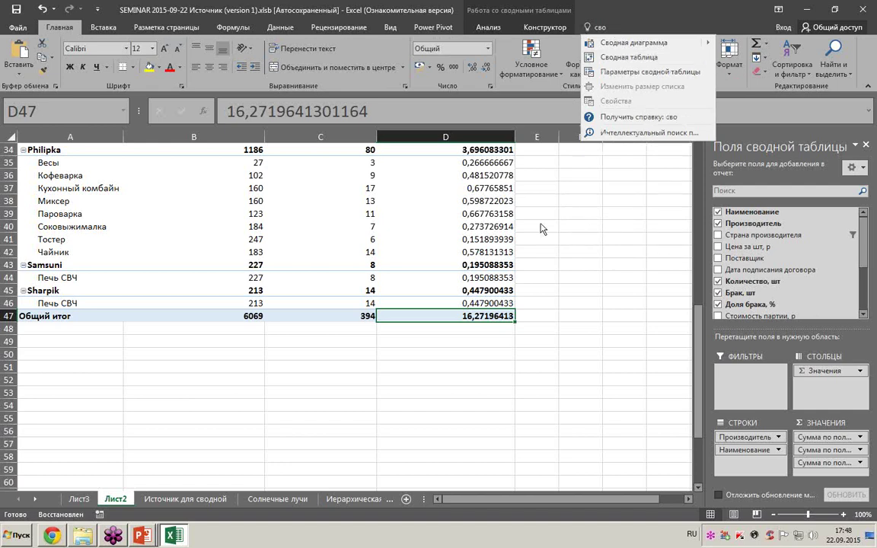
key("Escape")
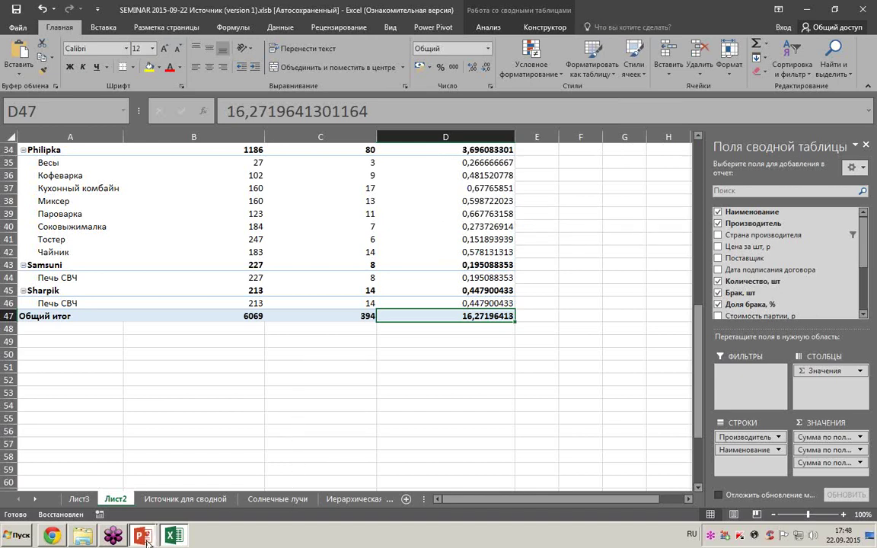
- Bring the PowerPoint slideshow forward and advance to the chart examples slide
left_click(188, 463)
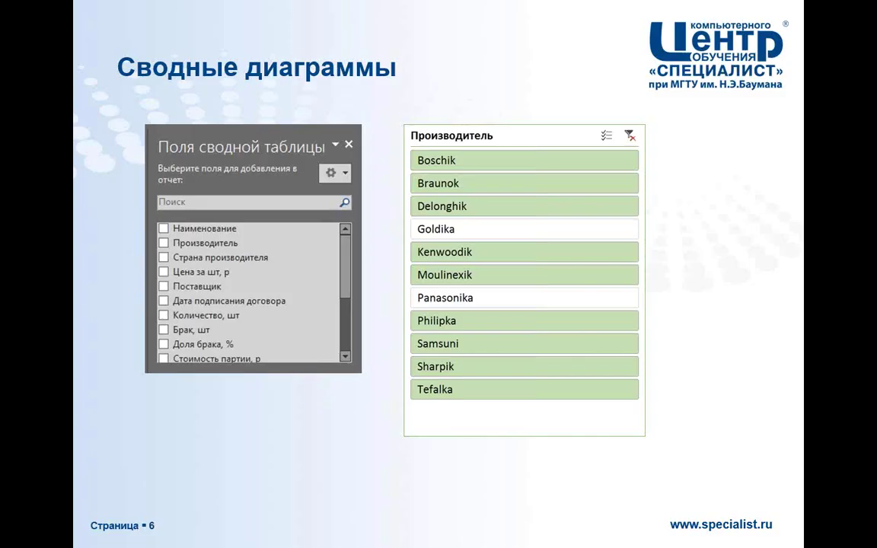
key("Right")
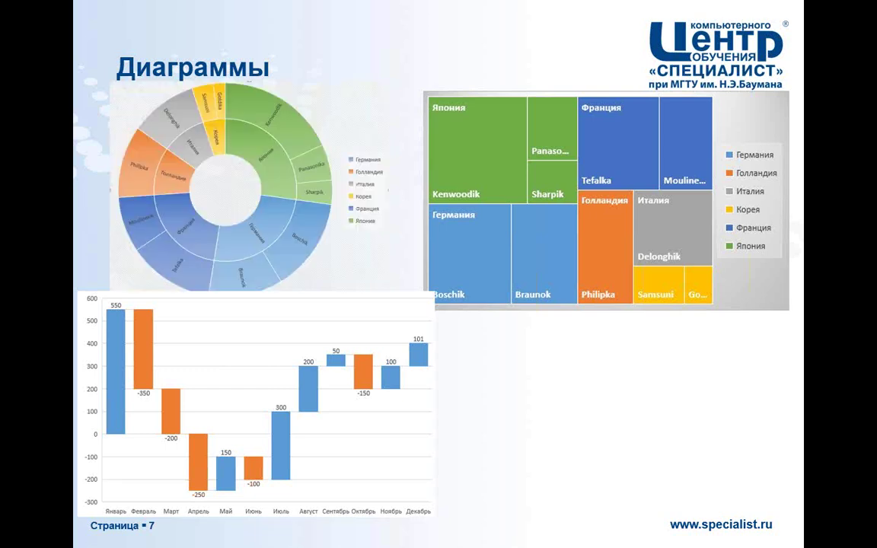
- Advance the slideshow to the Диаграммы chart examples, then switch back to Excel
left_click(367, 153)
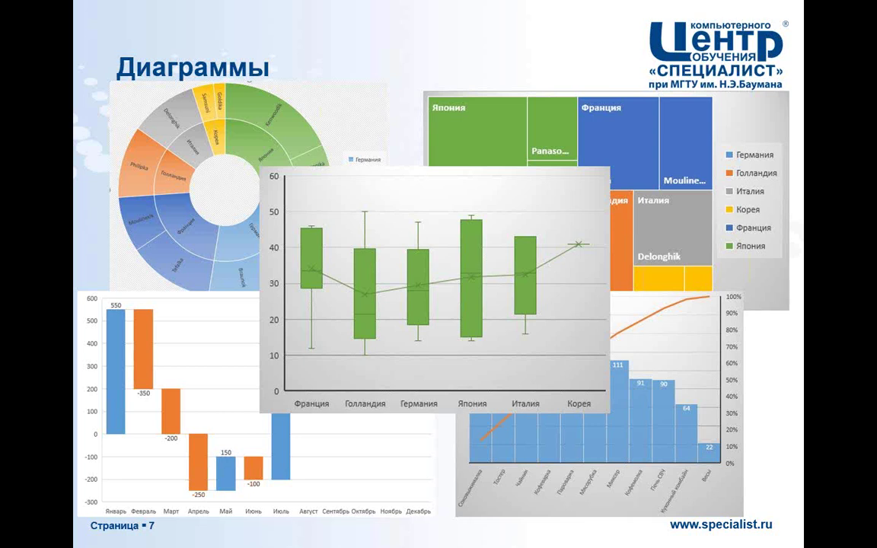
key("alt+Tab")
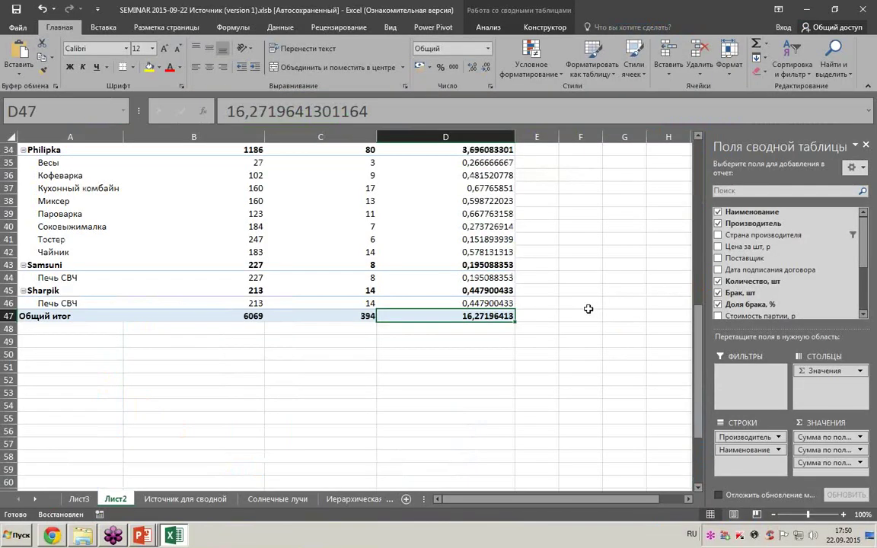
- Show the Солнечные лучи sheet, then bring the PowerPoint slideshow window back up
left_click(271, 501)
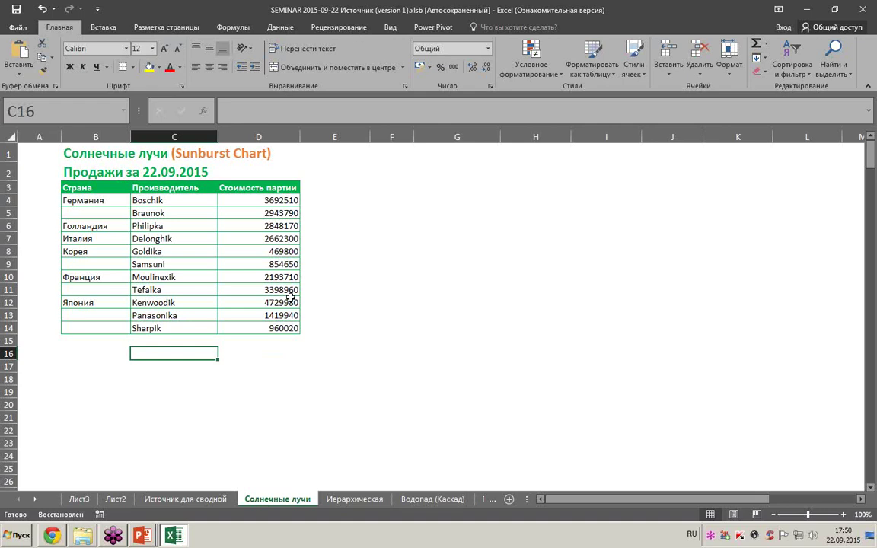
left_click(142, 536)
left_click(220, 509)
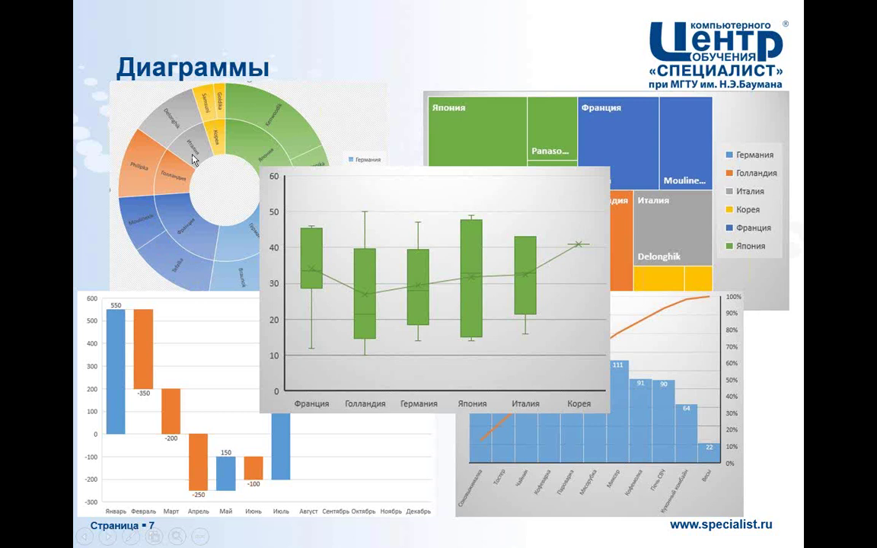
- Switch from the PowerPoint slideshow back to the Excel workbook with Alt+Tab
key("alt+Tab")
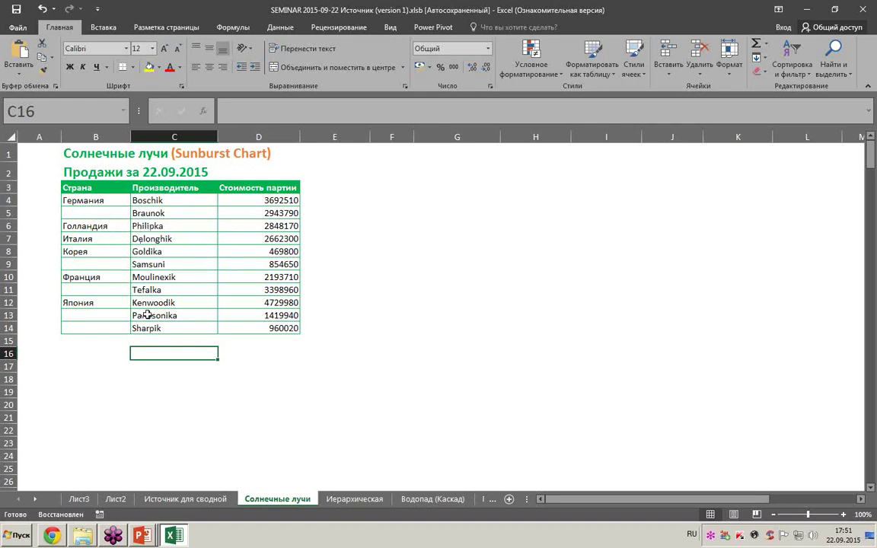
- Select cell C7 in the sales table and bring up the Вставка ribbon
left_click(168, 240)
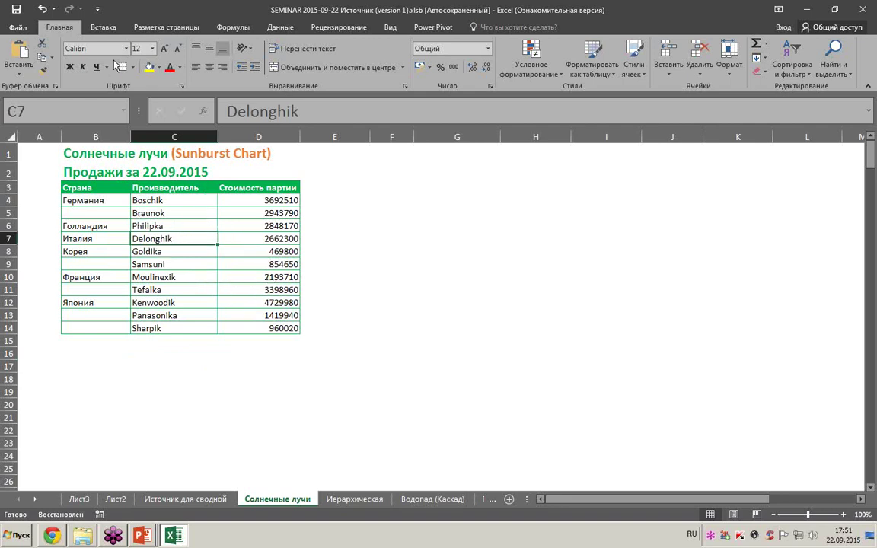
left_click(106, 29)
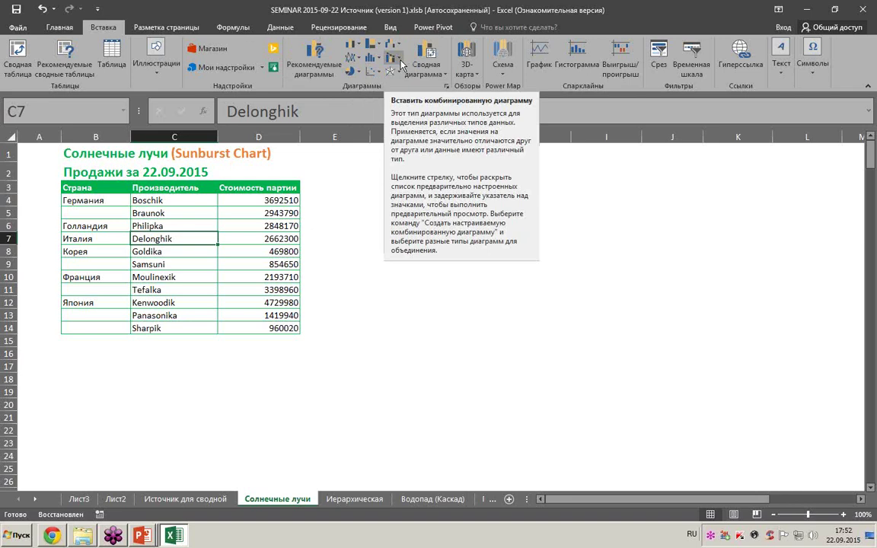
- Open the Insert Chart dialog via 'Дополнительные диаграммы иерархии...' and move it to the right
left_click(400, 61)
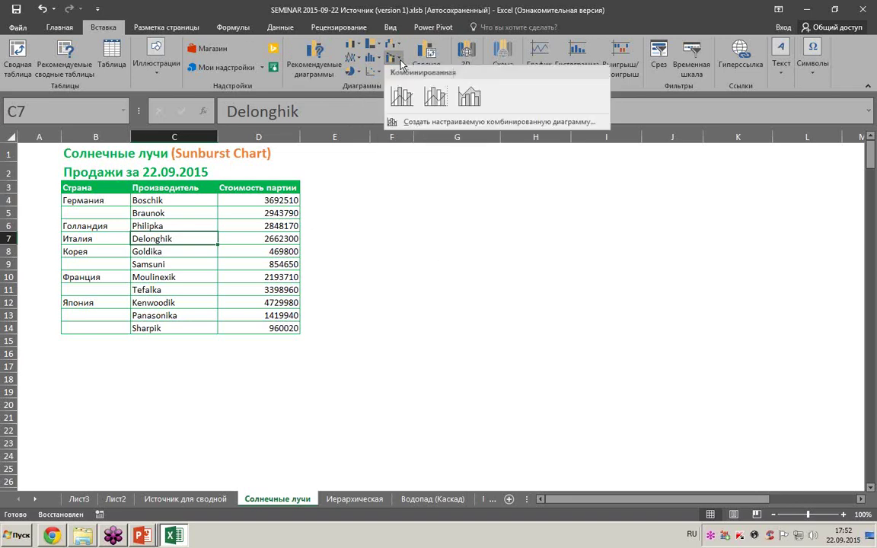
left_click(399, 60)
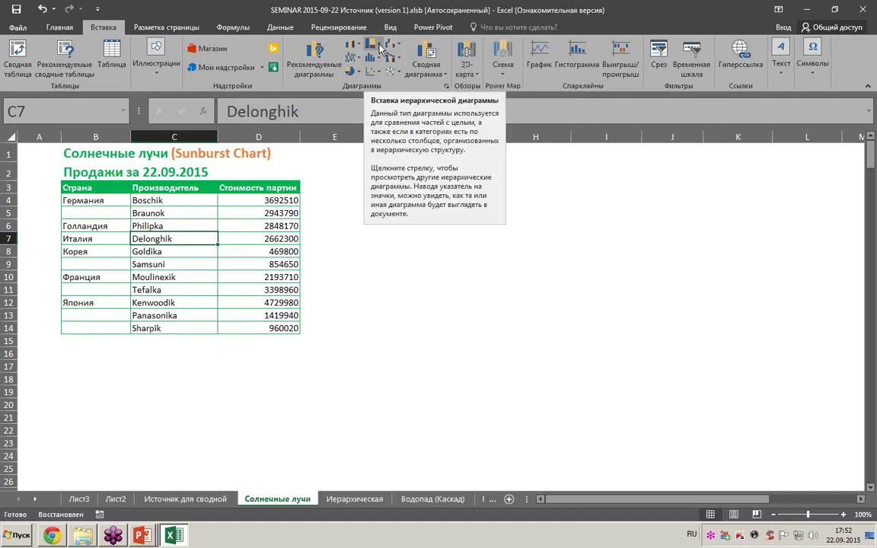
left_click(381, 48)
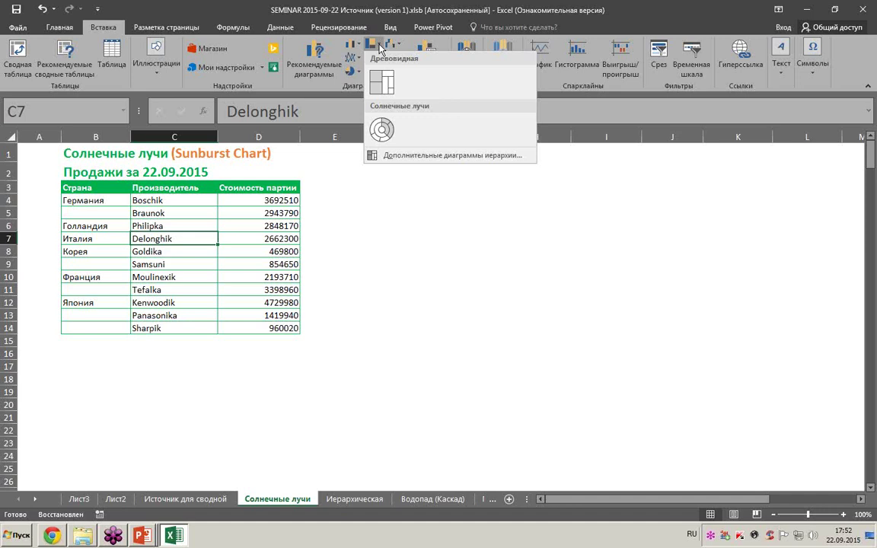
left_click(393, 156)
mouse_move(446, 88)
left_mouse_down()
mouse_move(524, 80)
mouse_move(530, 69)
left_mouse_up()
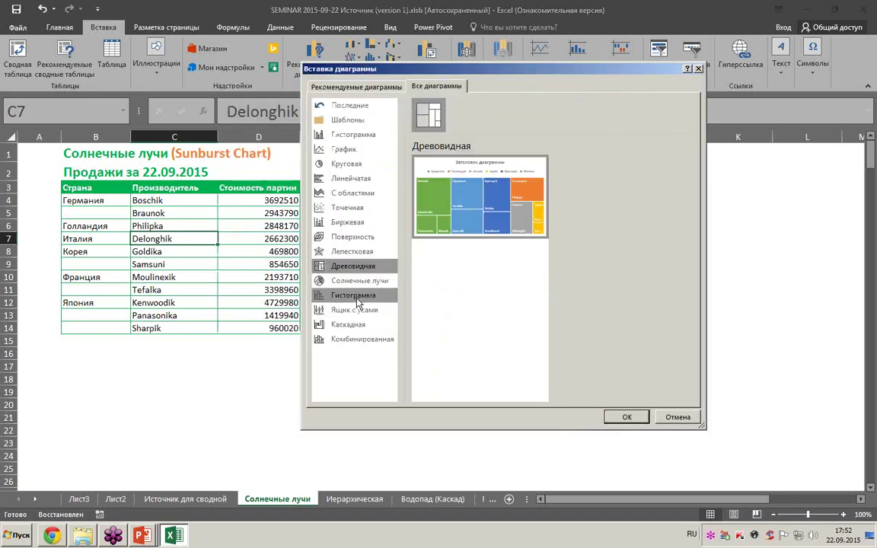
- Insert a Солнечные лучи sunburst chart, then move it up beside the table and enlarge it
left_click(355, 281)
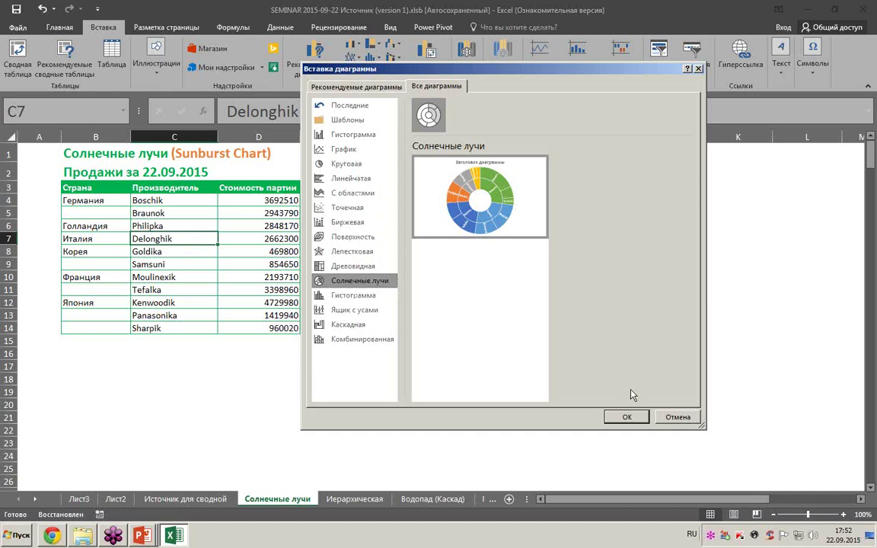
left_click(621, 417)
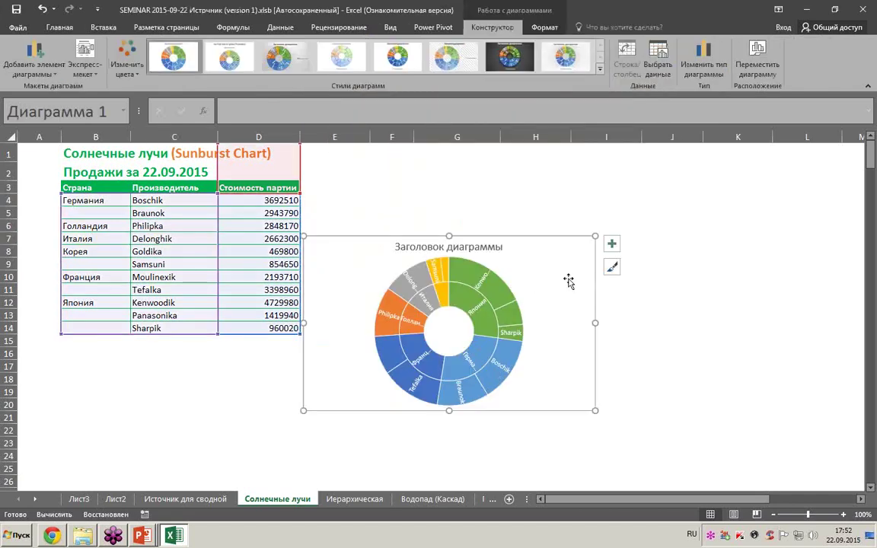
left_click(565, 258)
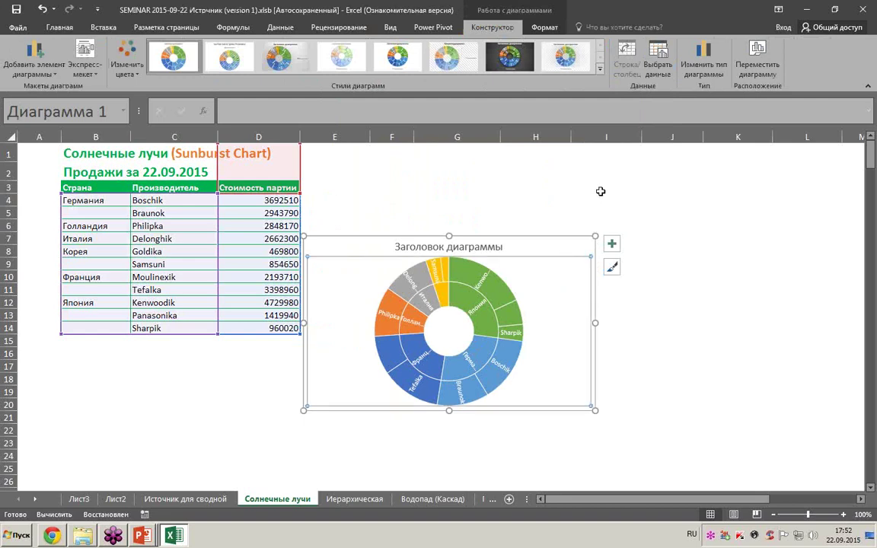
left_click_drag(563, 248, 577, 183)
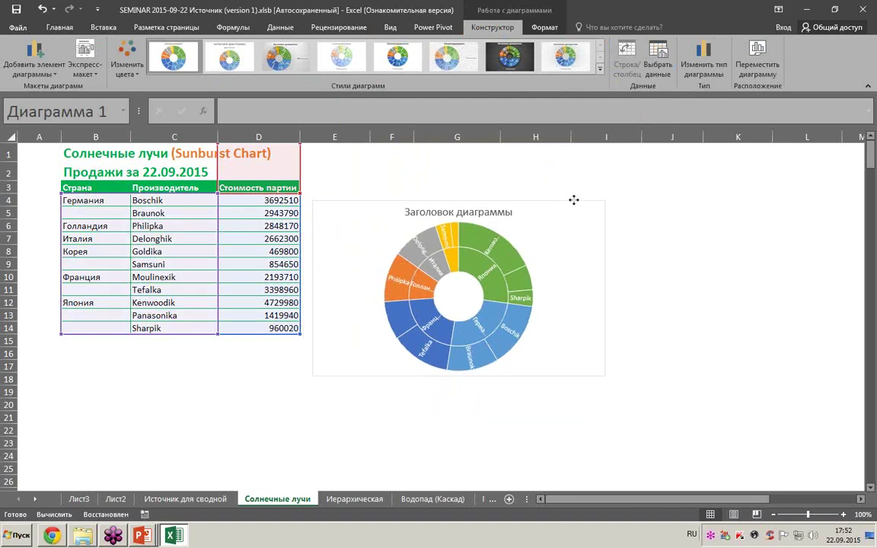
left_click_drag(607, 345, 709, 449)
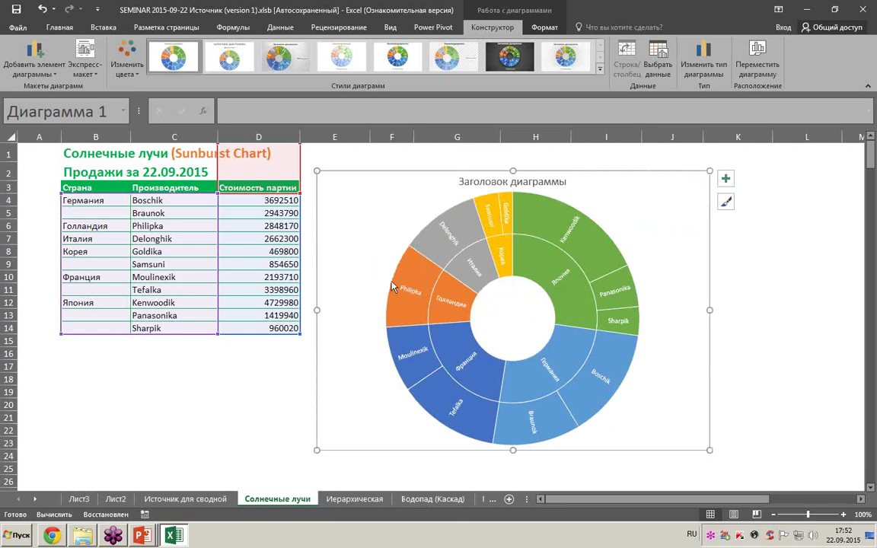
- Apply Quick Layout Макет 6 to the sunburst chart
left_click(97, 77)
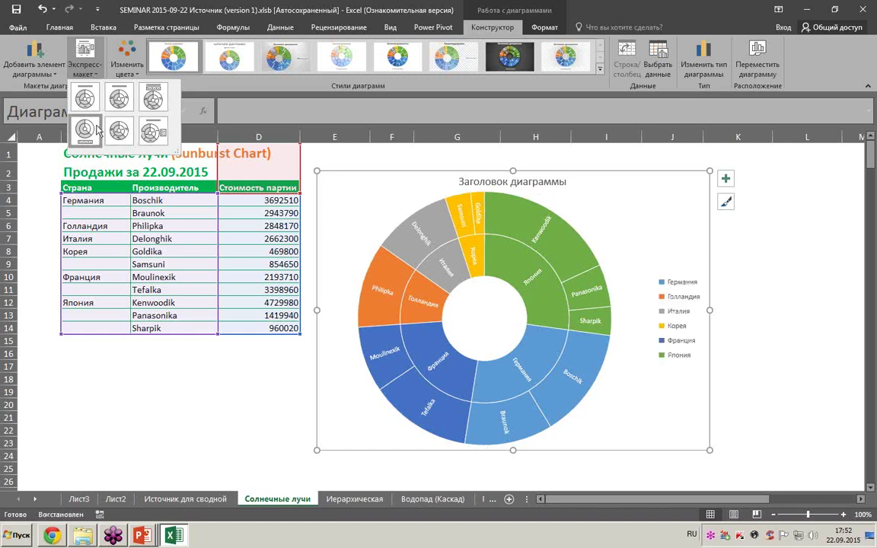
left_click(152, 133)
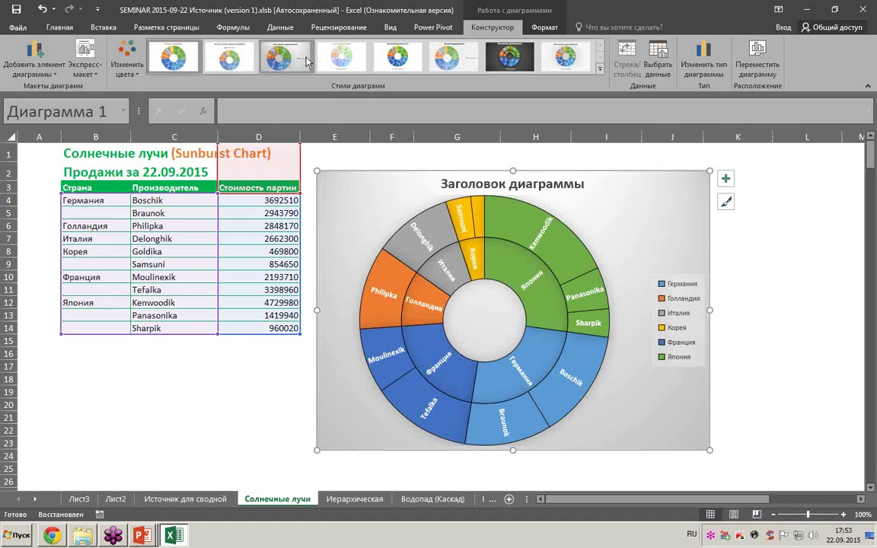
- Try several chart styles and settle on the eighth, shaded style with a bold title
left_click(397, 66)
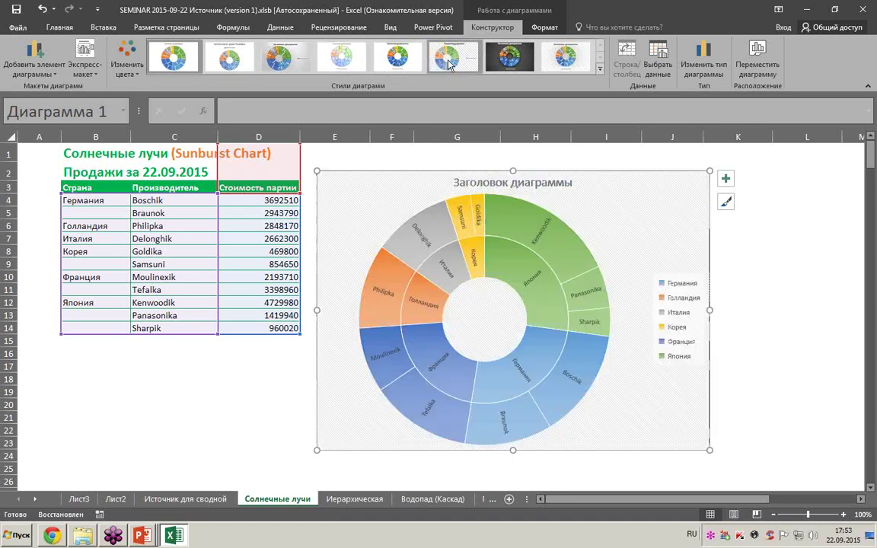
left_click(511, 59)
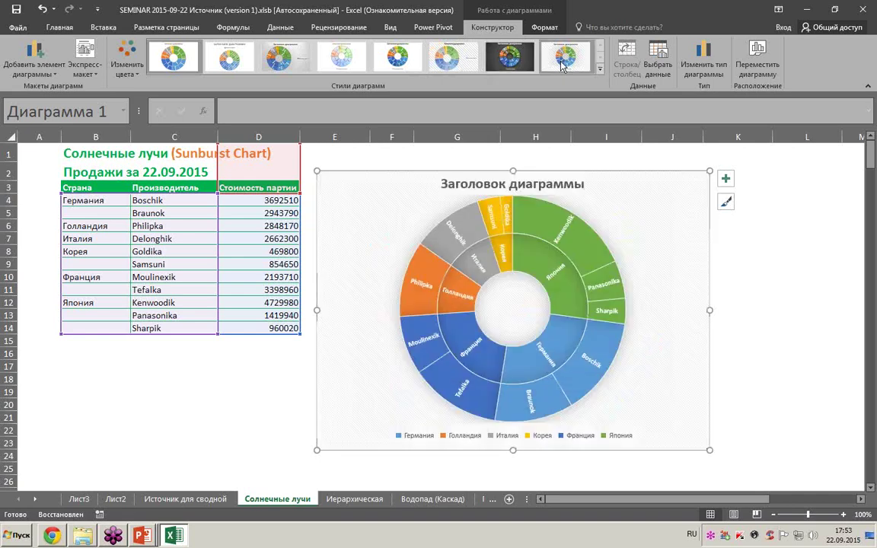
left_click(563, 66)
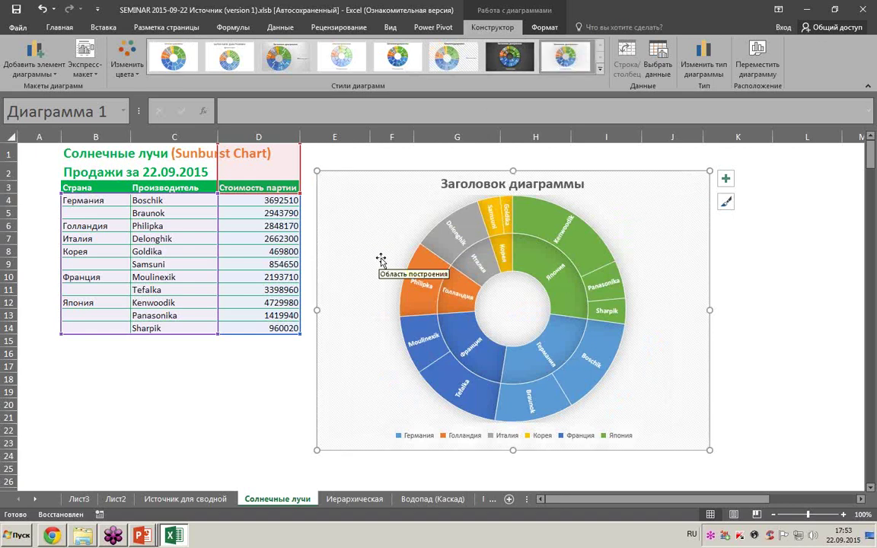
left_click(545, 28)
left_click(468, 29)
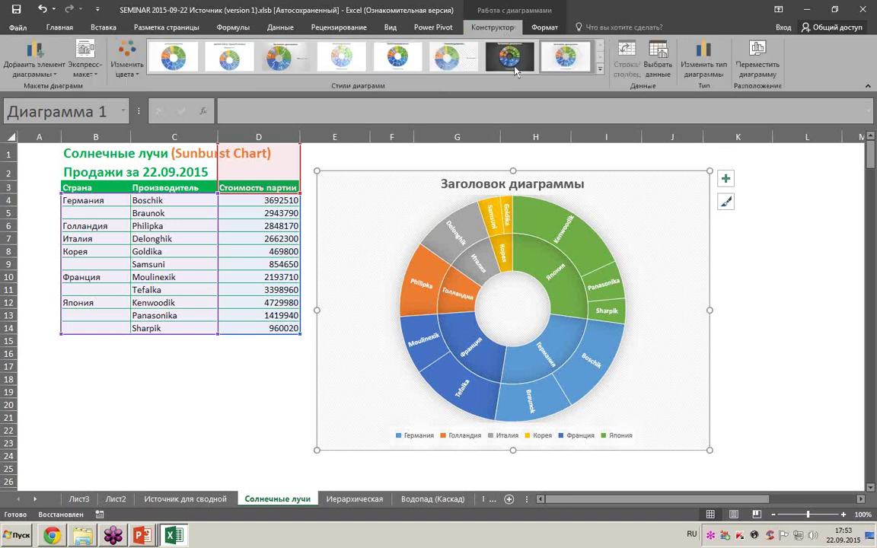
- Tick Значение in the data label options so labels read name and value, e.g. 'Kenwoodik, 4729980'
left_click(727, 180)
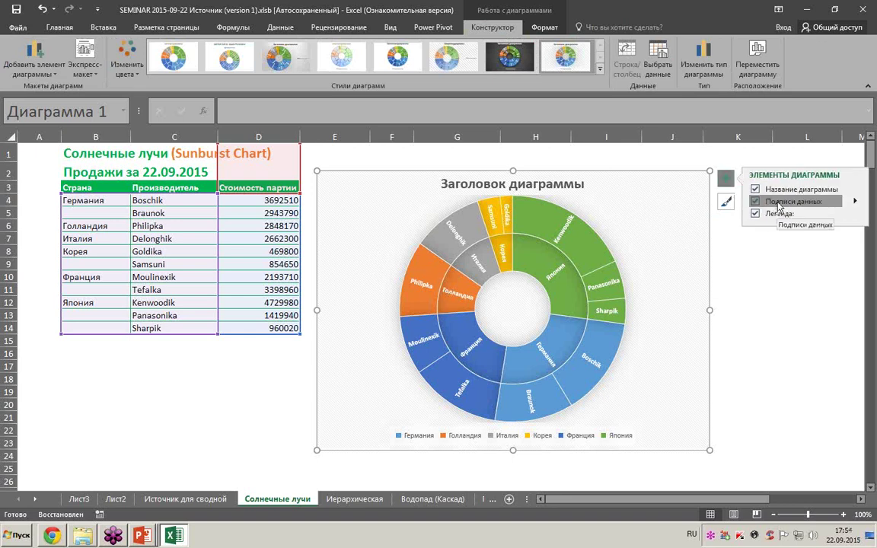
left_click(855, 203)
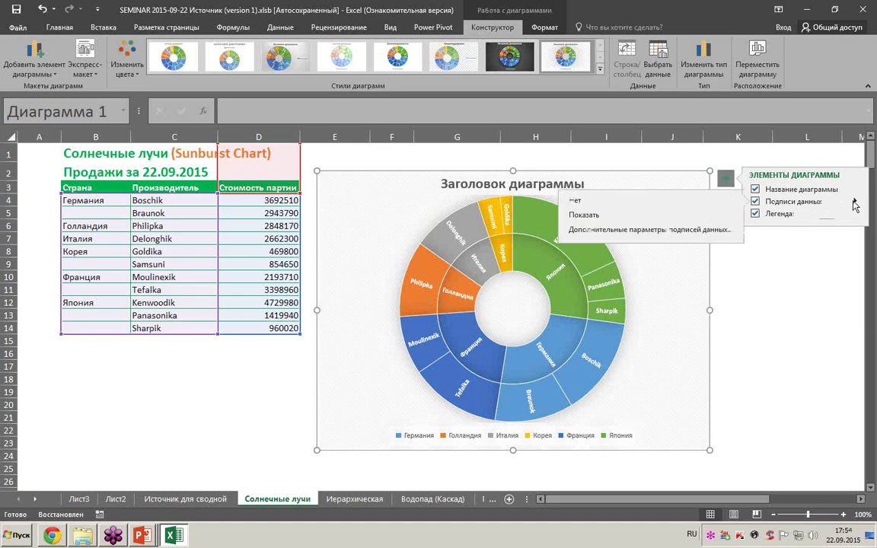
left_click(645, 229)
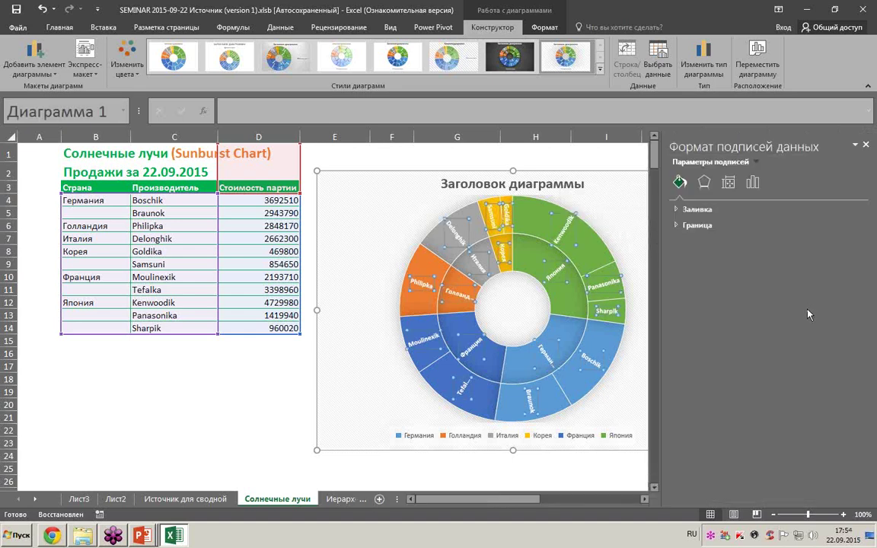
left_click(729, 182)
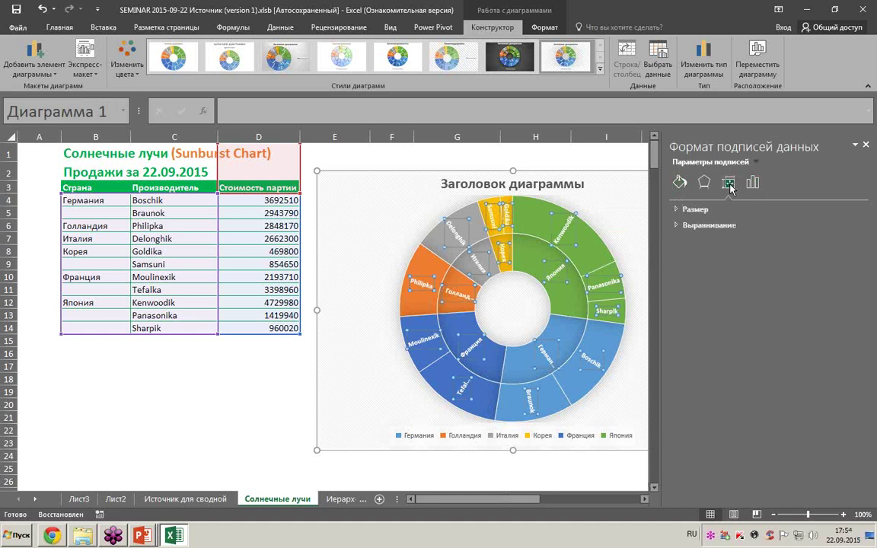
left_click(754, 183)
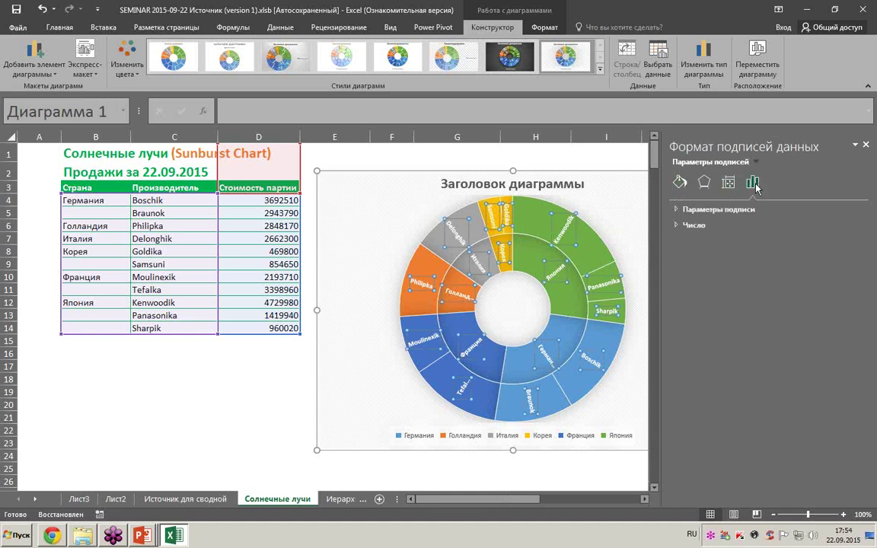
left_click(676, 209)
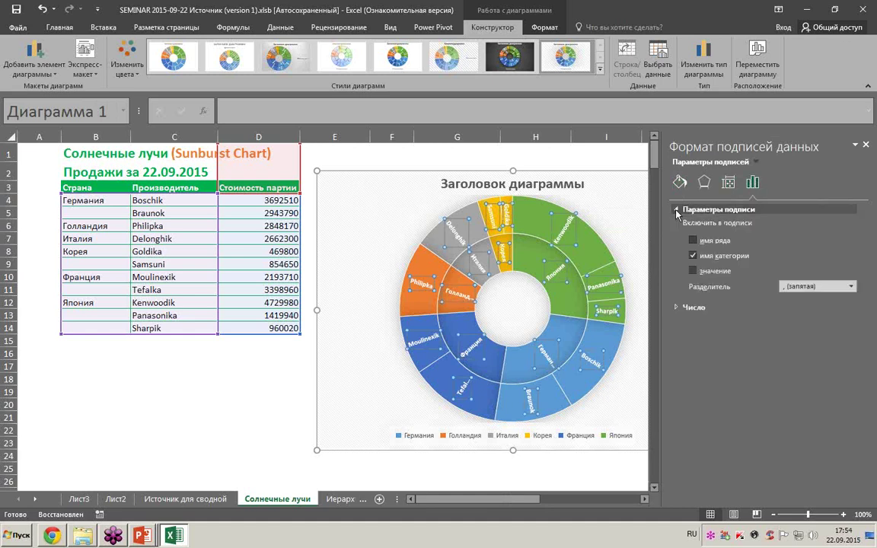
left_click(693, 271)
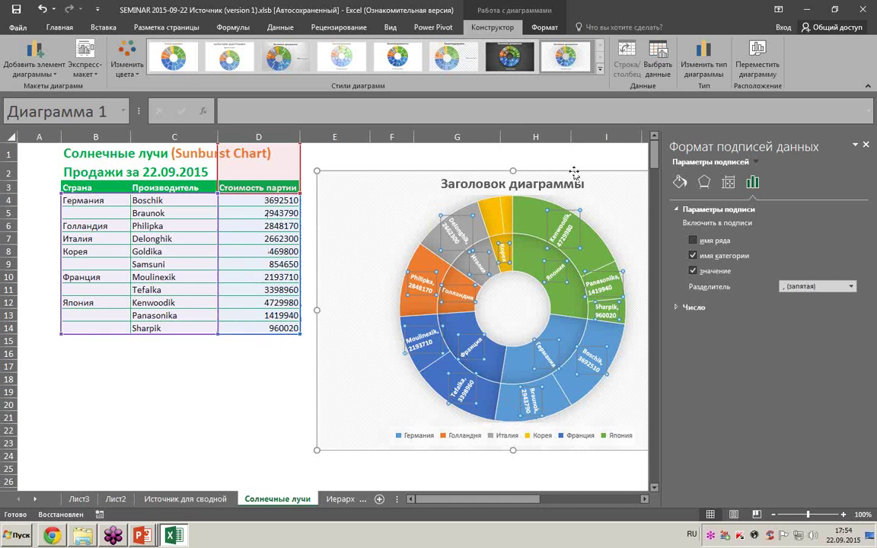
left_click(867, 147)
left_click(742, 261)
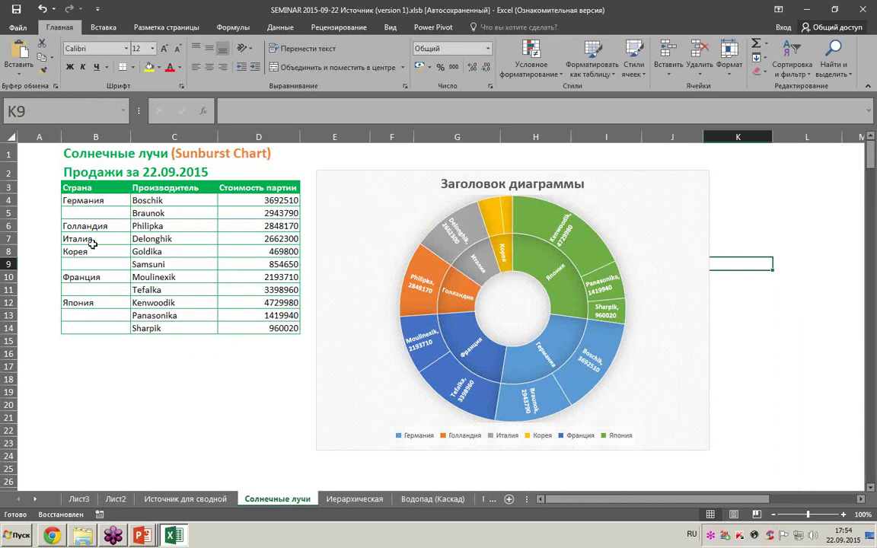
left_click_drag(86, 186, 259, 323)
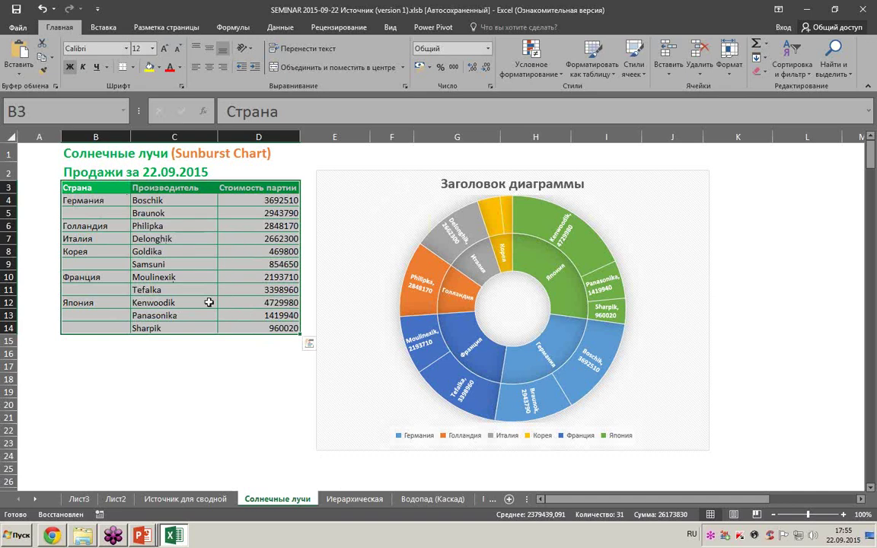
- On the Иерархическая sheet, select B2:D13 and open the Insert Chart dialog
left_click(351, 499)
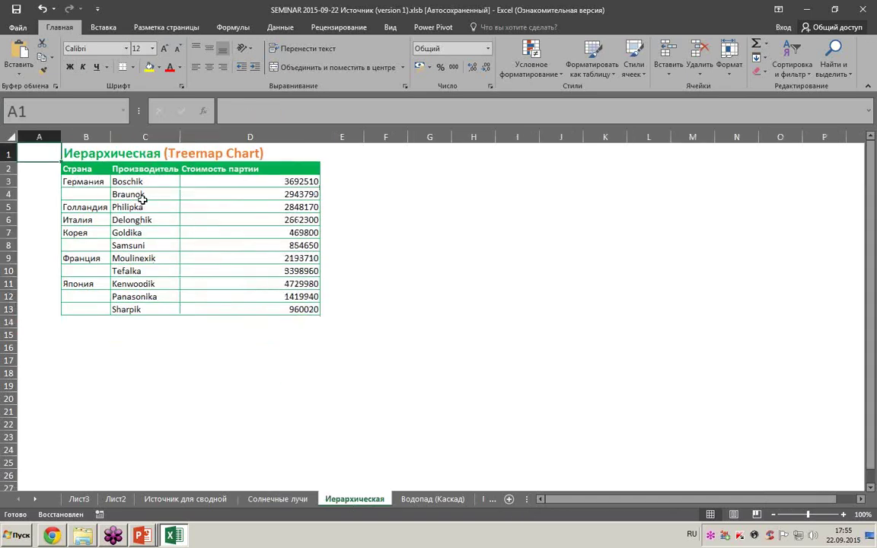
mouse_move(80, 169)
left_mouse_down()
mouse_move(292, 293)
mouse_move(291, 308)
left_mouse_up()
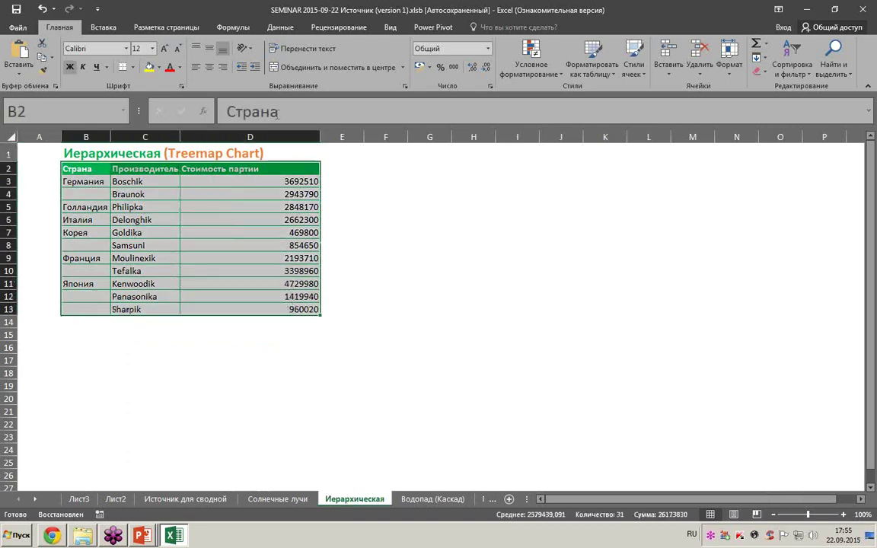
left_click(107, 27)
left_click(447, 86)
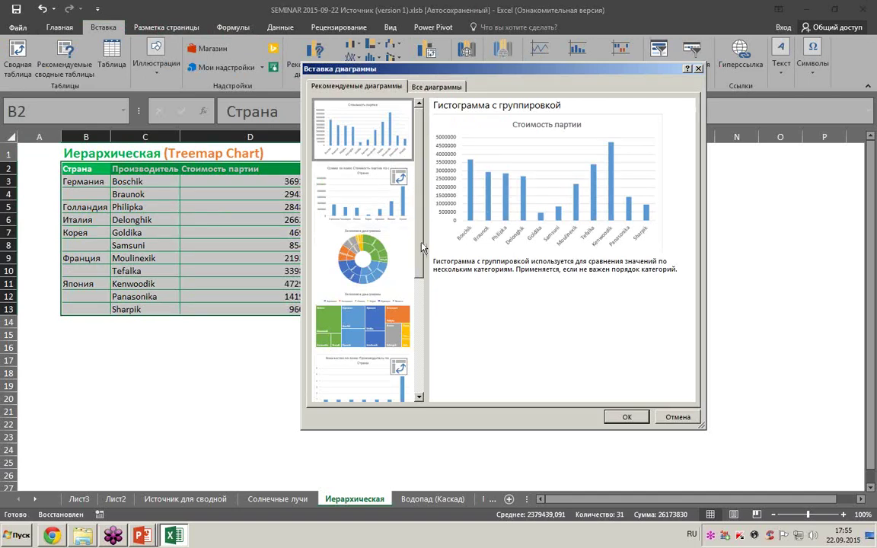
scroll(378, 219, "down", 2)
scroll(384, 279, "down", 2)
scroll(385, 293, "down", 2)
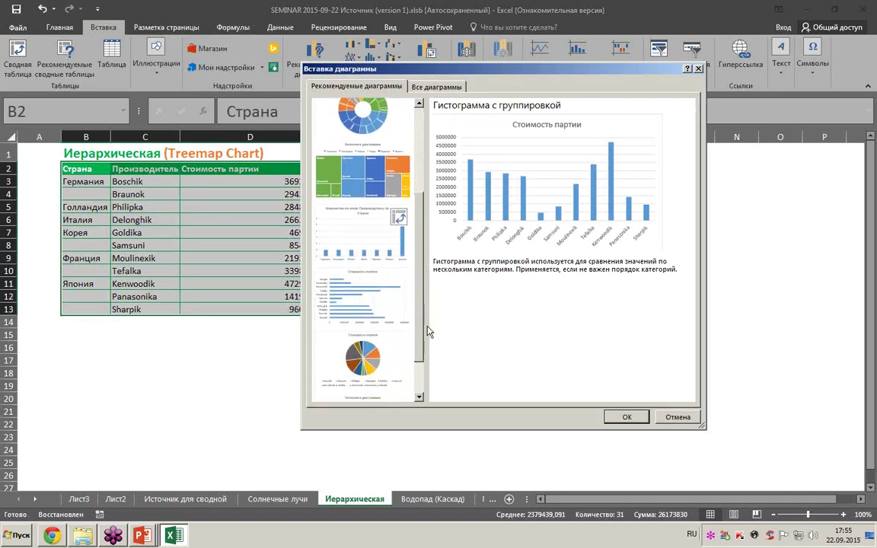
scroll(385, 293, "up", 5)
- Insert a Древовидная treemap chart from All Charts and move it beside the table
left_click(391, 316)
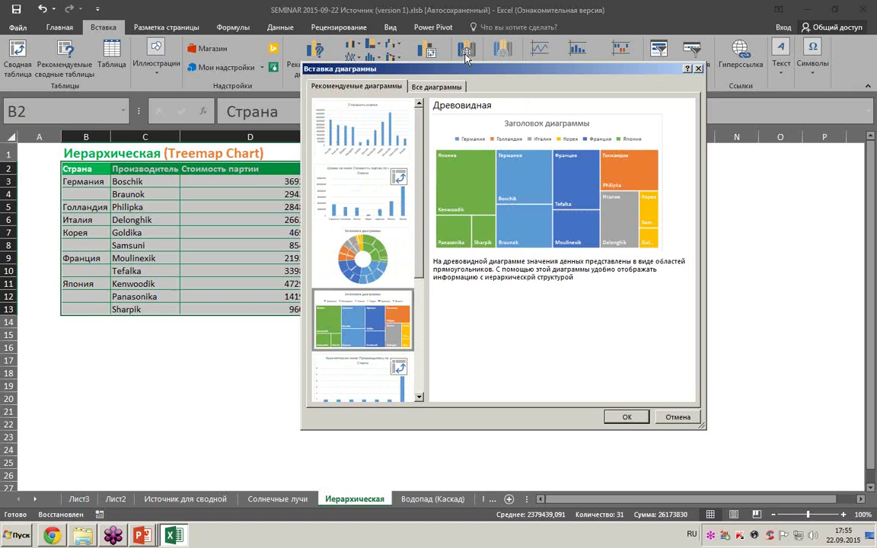
left_click(410, 84)
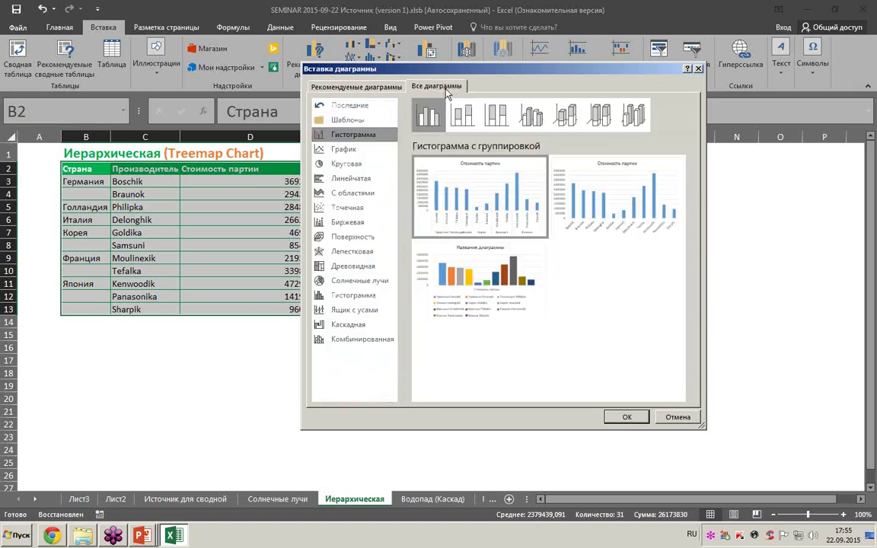
left_click(370, 267)
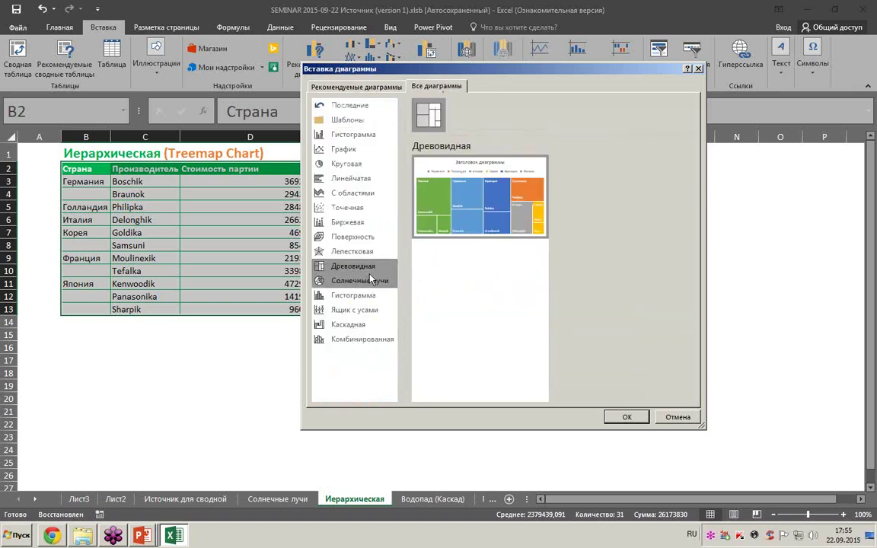
left_click(626, 416)
left_click_drag(550, 242, 586, 166)
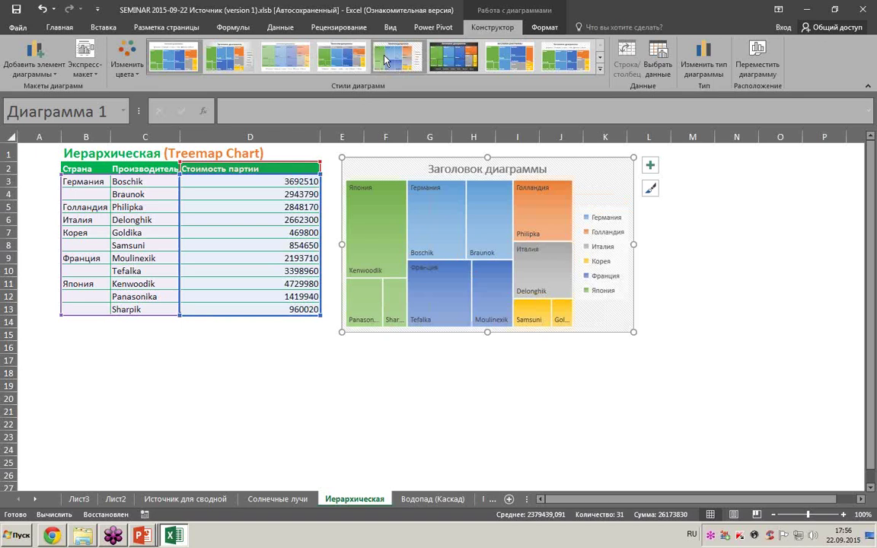
- Open the Экспресс-макет (Quick Layout) gallery for the treemap chart
left_click(91, 72)
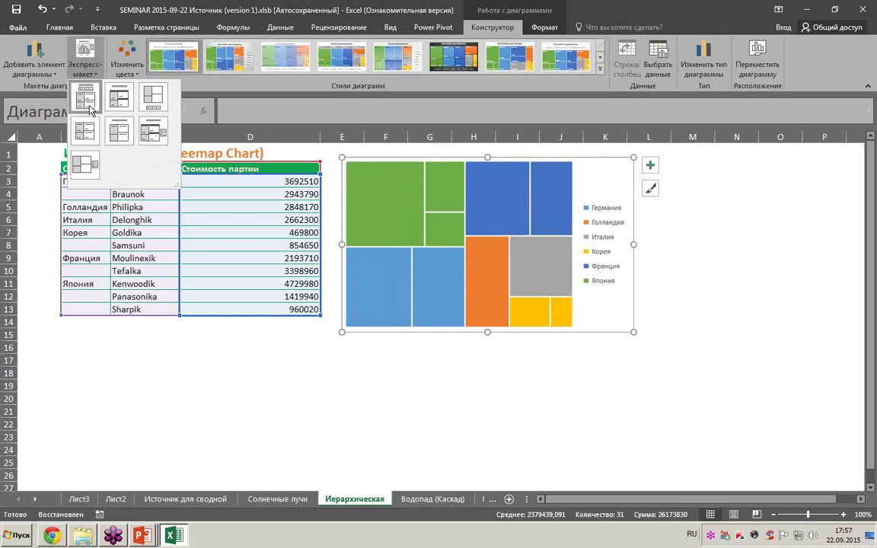
- Turn on treemap data labels showing each brand's value, e.g. Kenwoodik 4729980
left_click(649, 165)
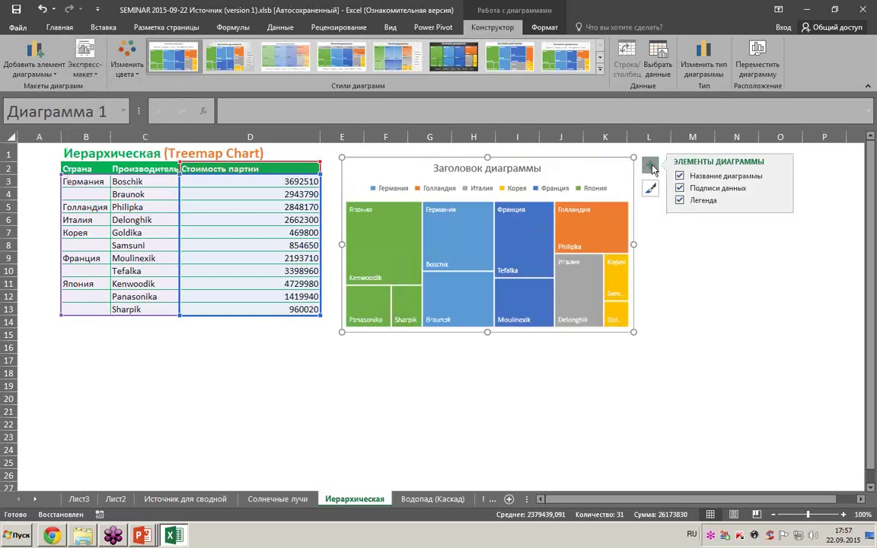
left_click(779, 190)
left_click(602, 216)
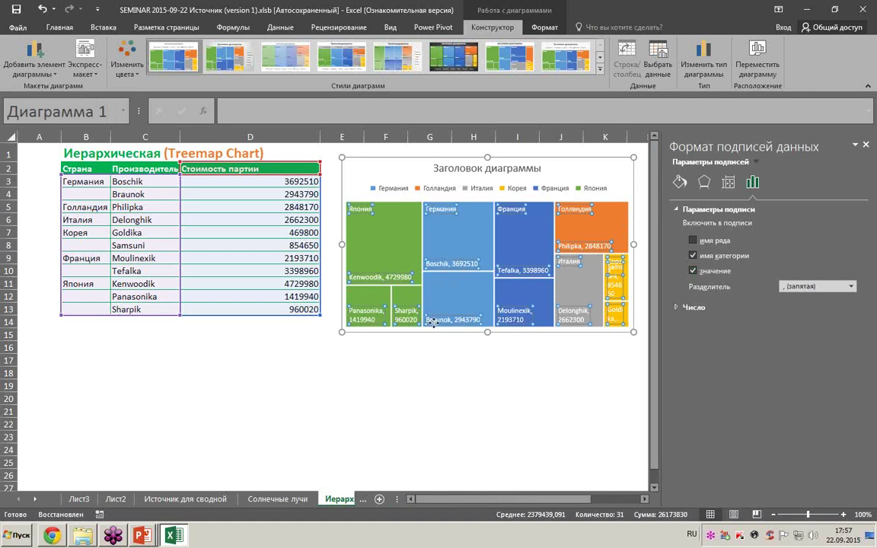
mouse_move(457, 315)
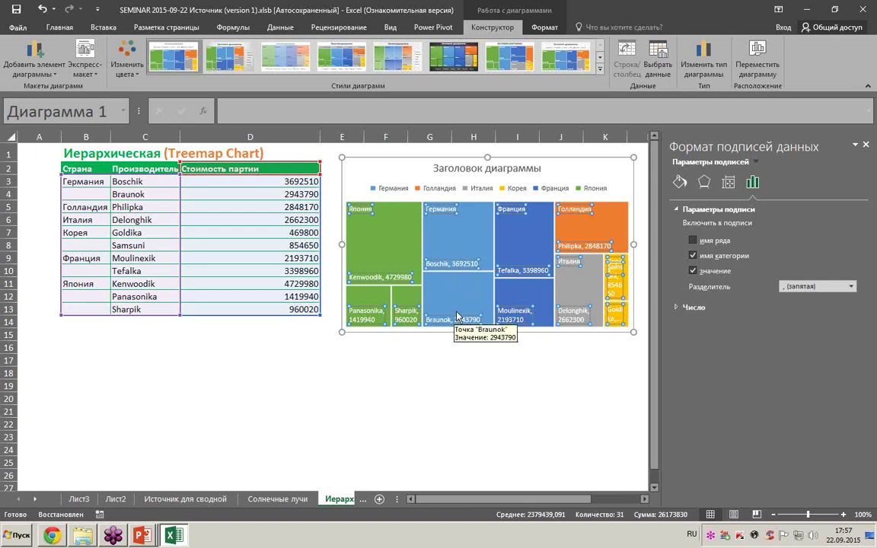
left_click(541, 347)
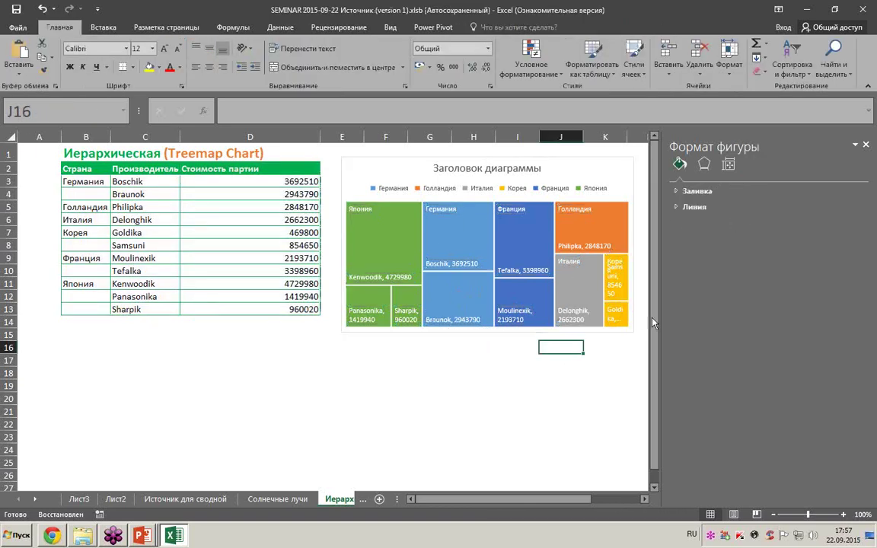
left_click(866, 144)
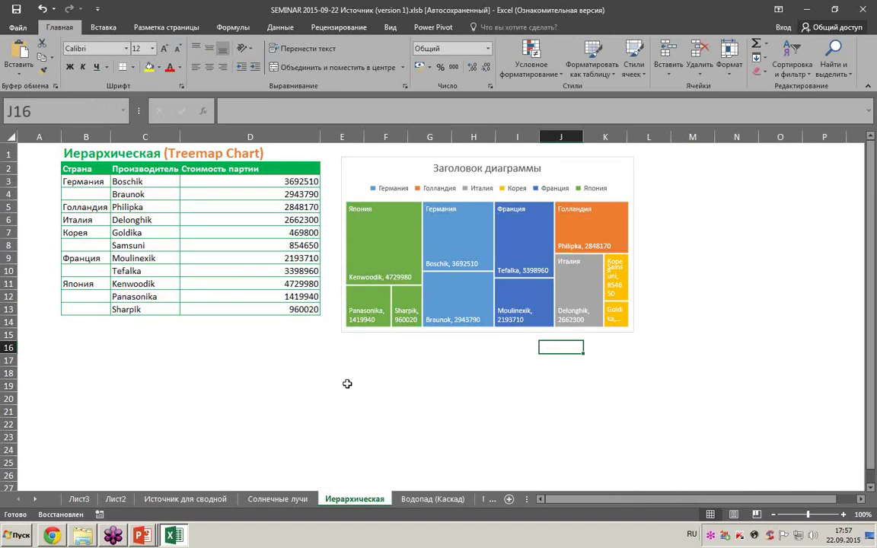
- Go to the Водопад (Каскад) sheet with the monthly values table
left_click(443, 502)
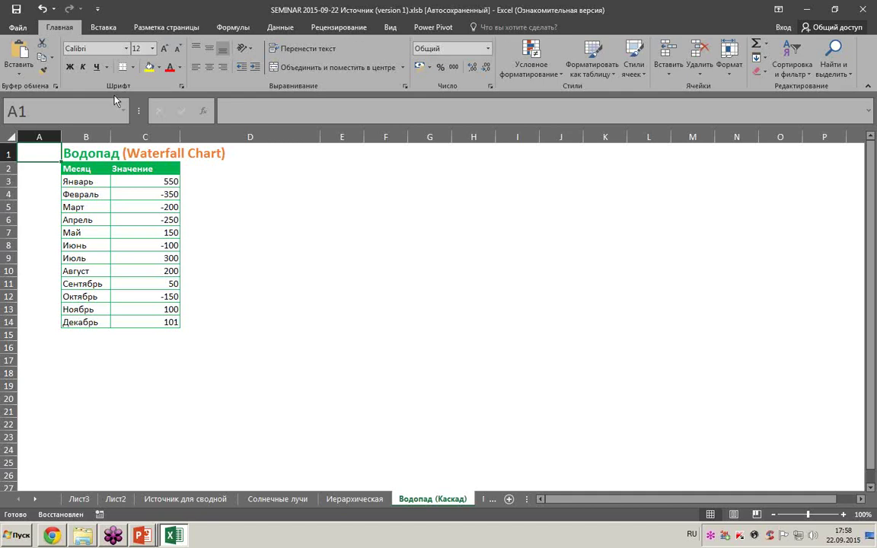
left_click_drag(72, 169, 145, 322)
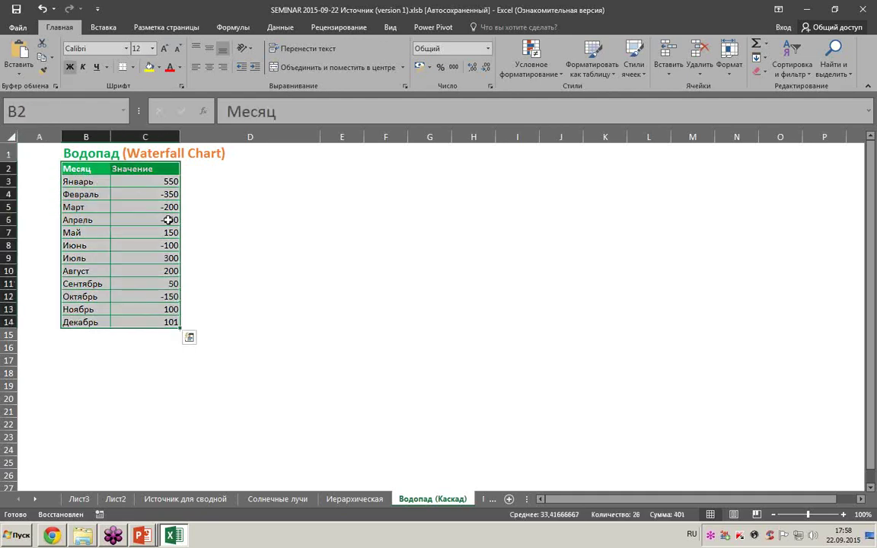
left_click(104, 27)
left_click(354, 46)
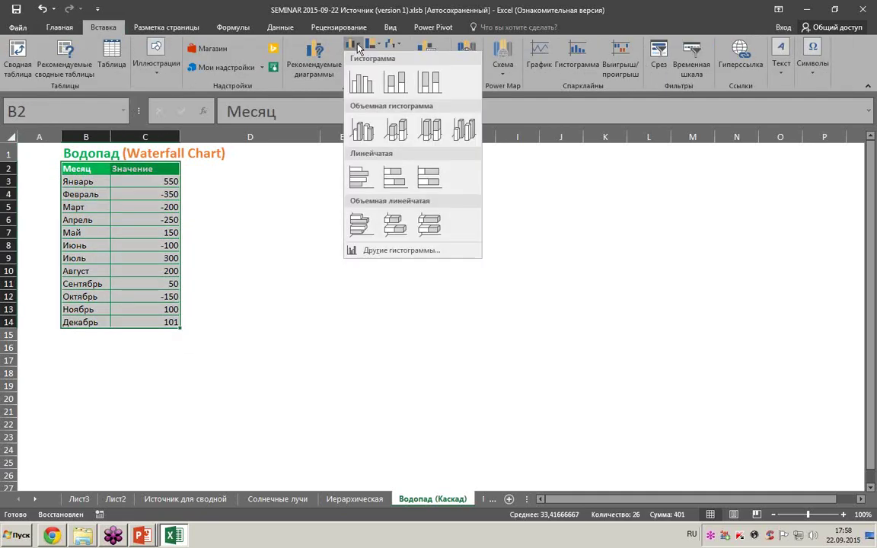
left_click(371, 88)
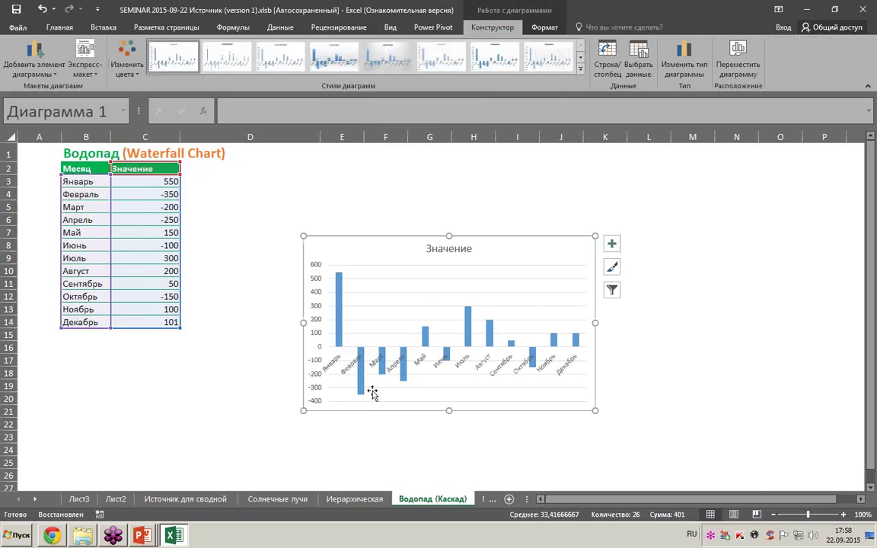
left_click_drag(367, 250, 297, 191)
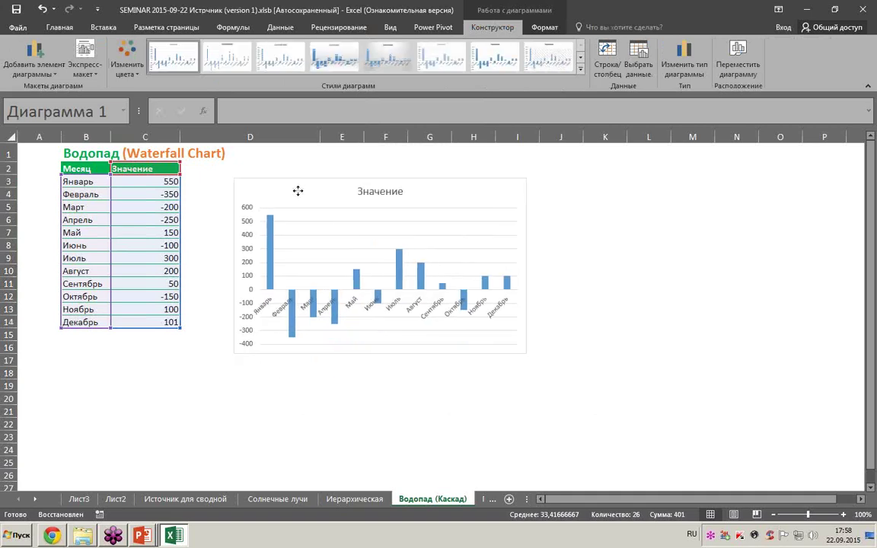
key("Delete")
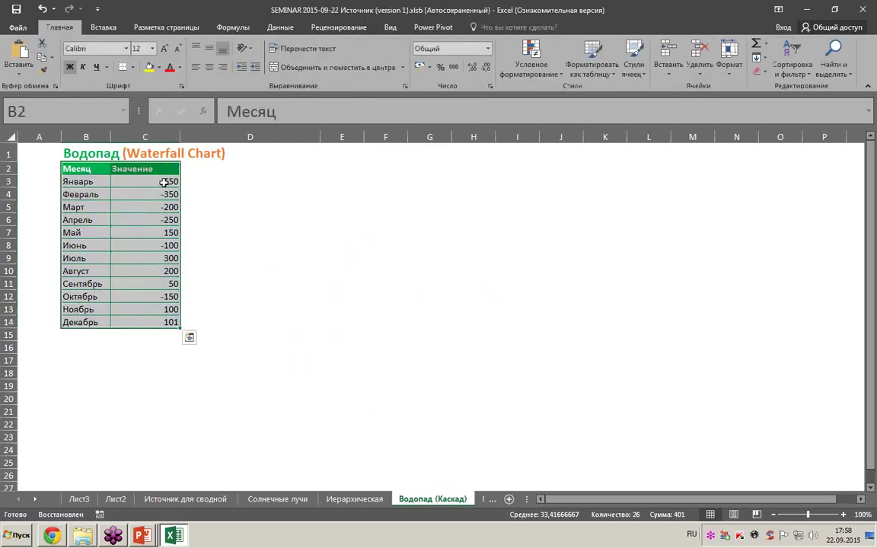
left_click(121, 196)
left_click(110, 30)
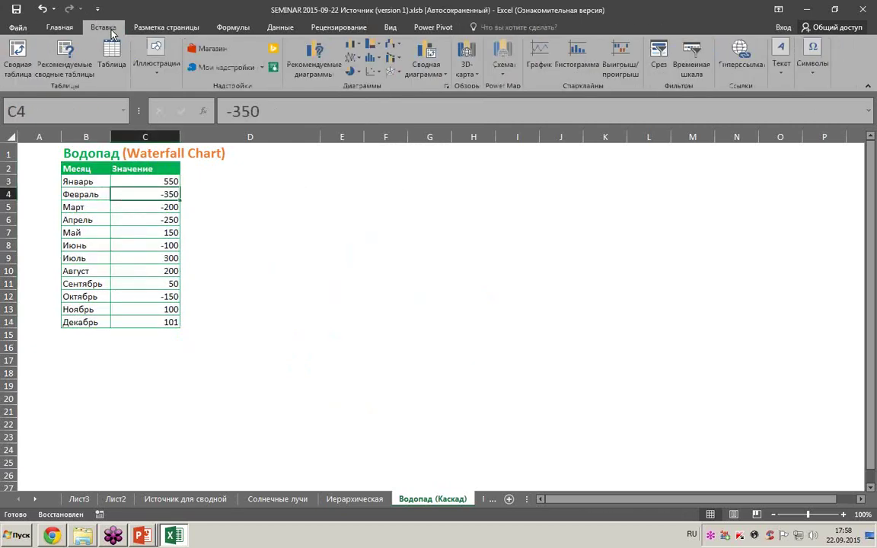
- Insert a waterfall chart of the monthly values, move it beside the table and enlarge it
left_click(399, 49)
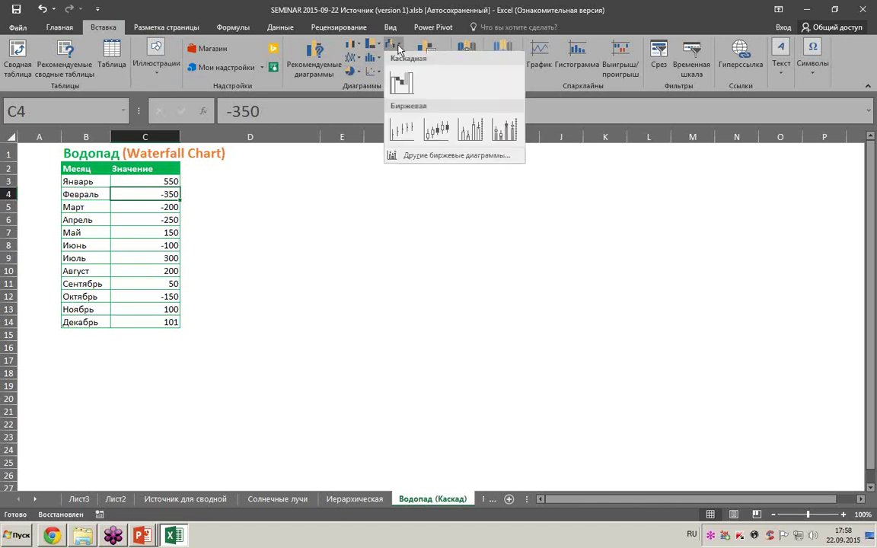
left_click(399, 82)
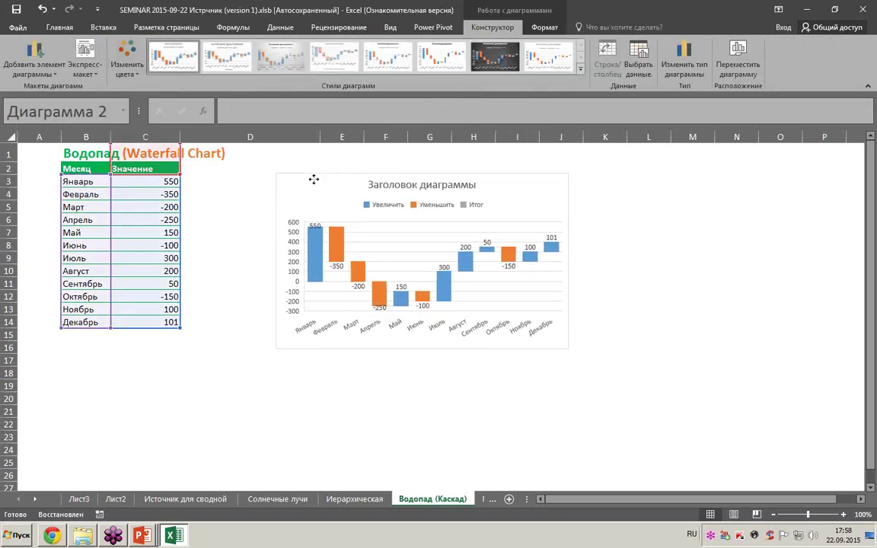
left_click_drag(347, 259, 303, 168)
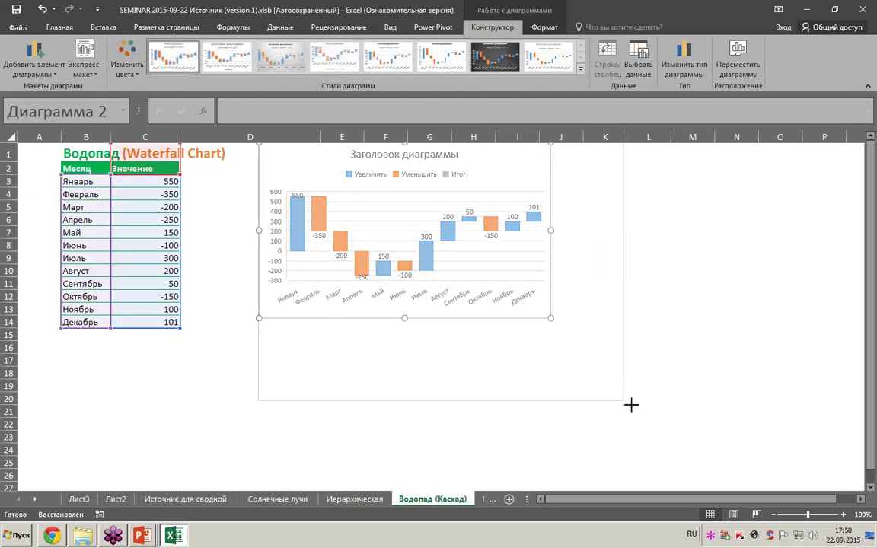
left_click_drag(551, 317, 632, 405)
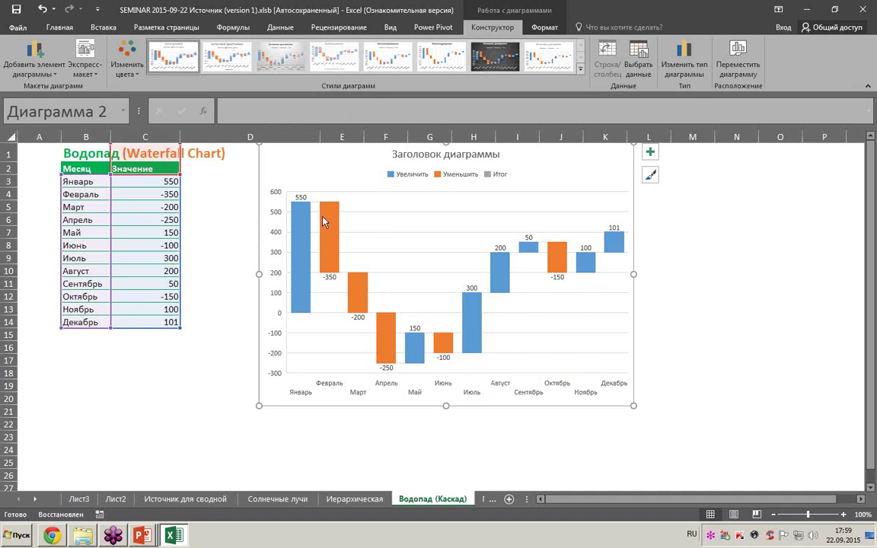
- Set the waterfall series gap width to about 4% in Format Data Point
double_click(499, 279)
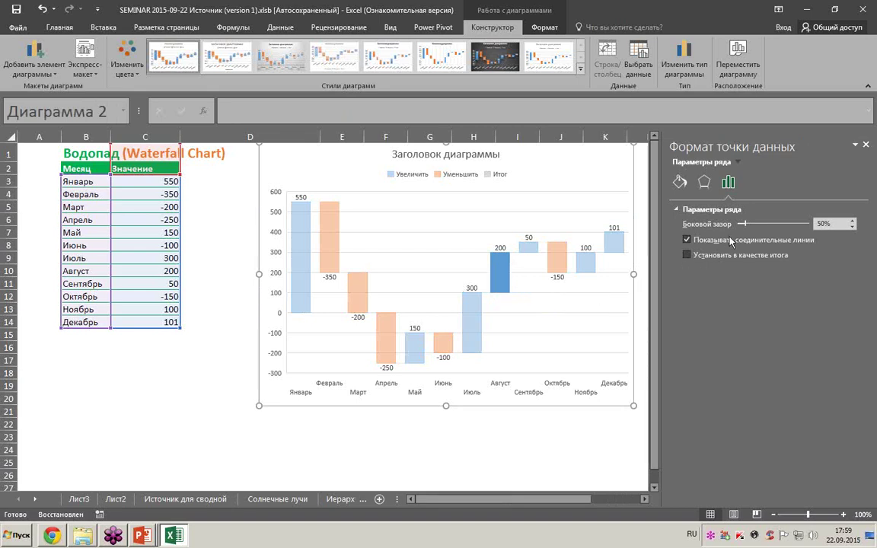
left_click_drag(743, 224, 741, 226)
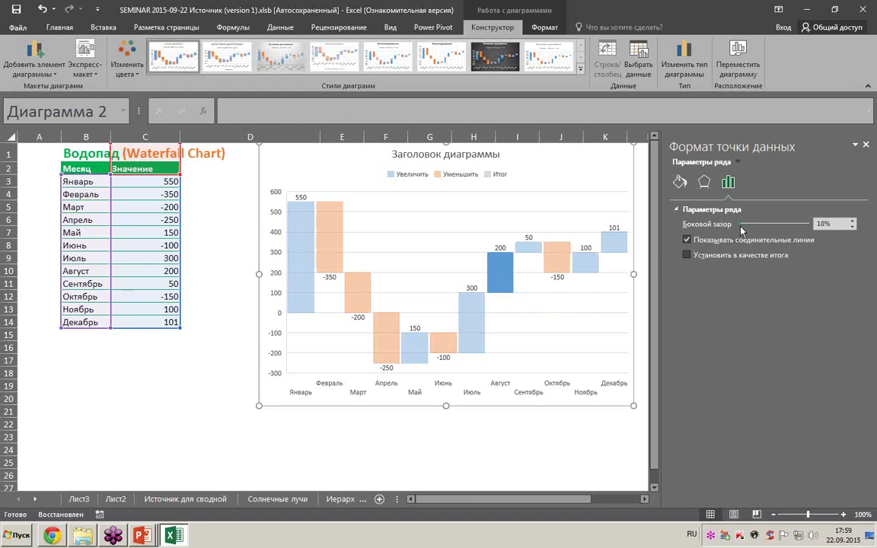
left_click_drag(742, 230, 739, 231)
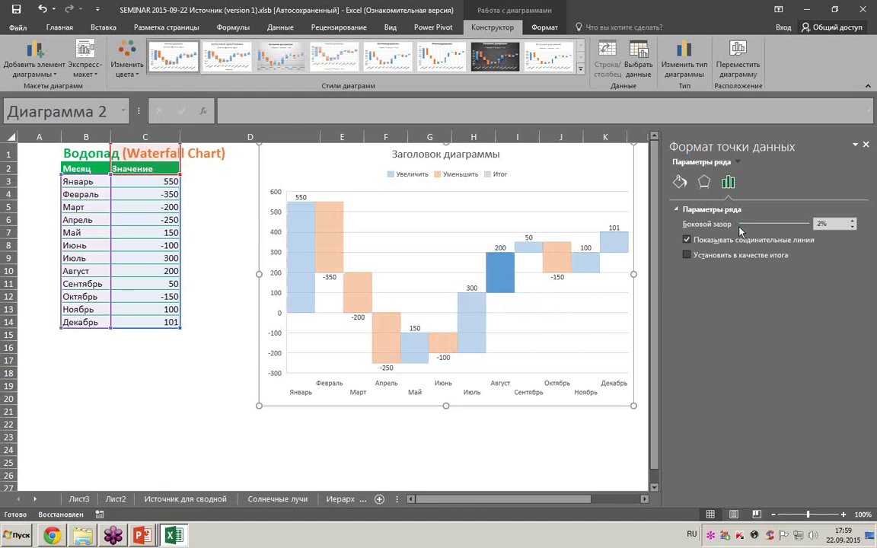
left_click(853, 222)
left_click(865, 144)
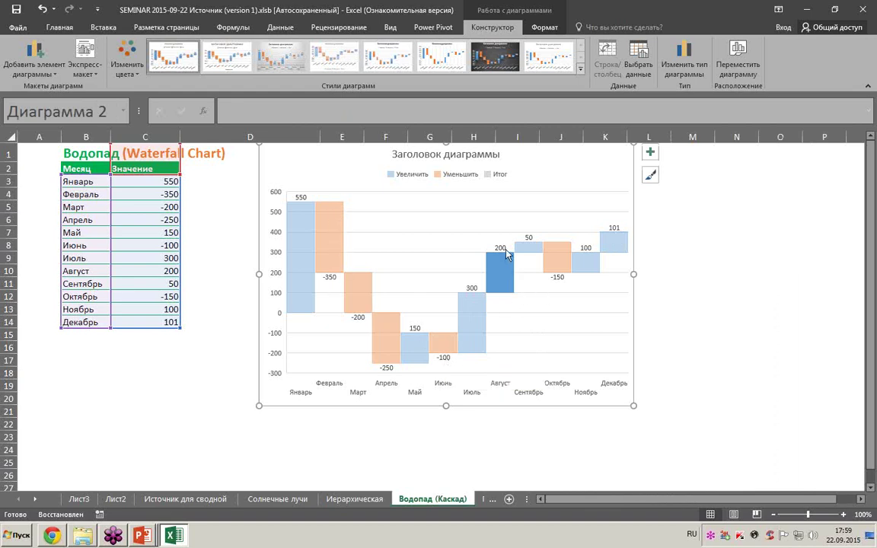
- Select the whole waterfall series, then the Июль bar alone, then the series again
left_click(503, 275)
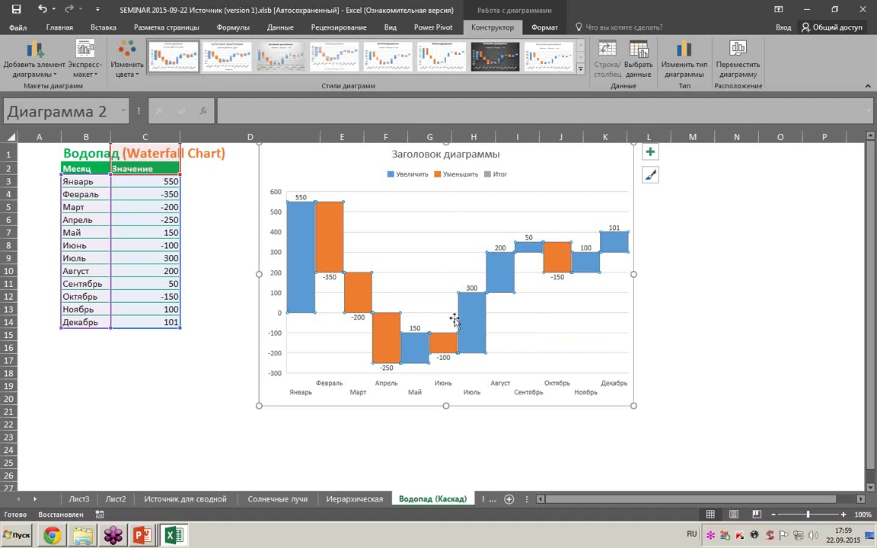
mouse_move(476, 325)
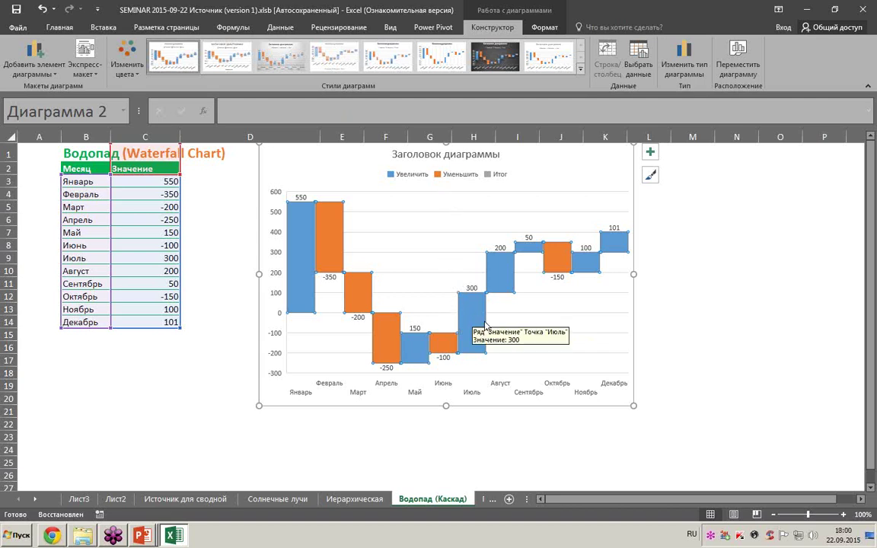
left_click(474, 325)
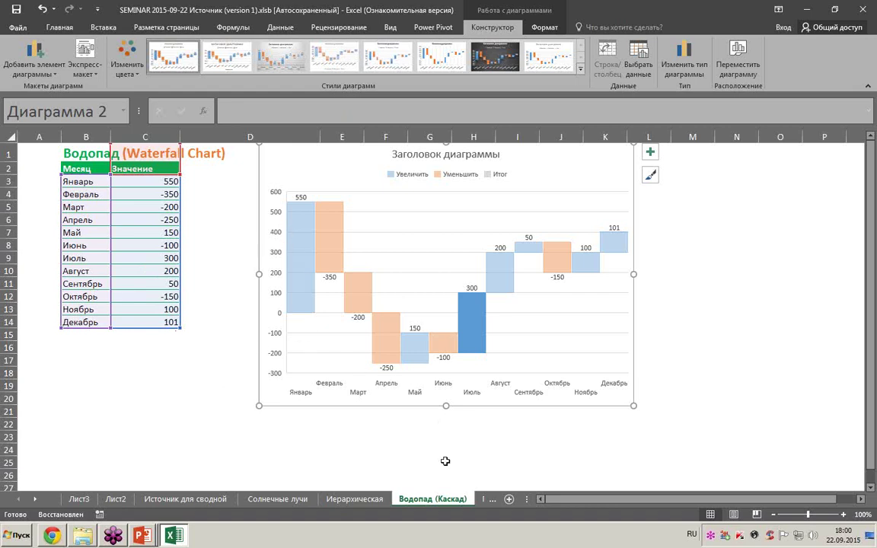
left_click(467, 335)
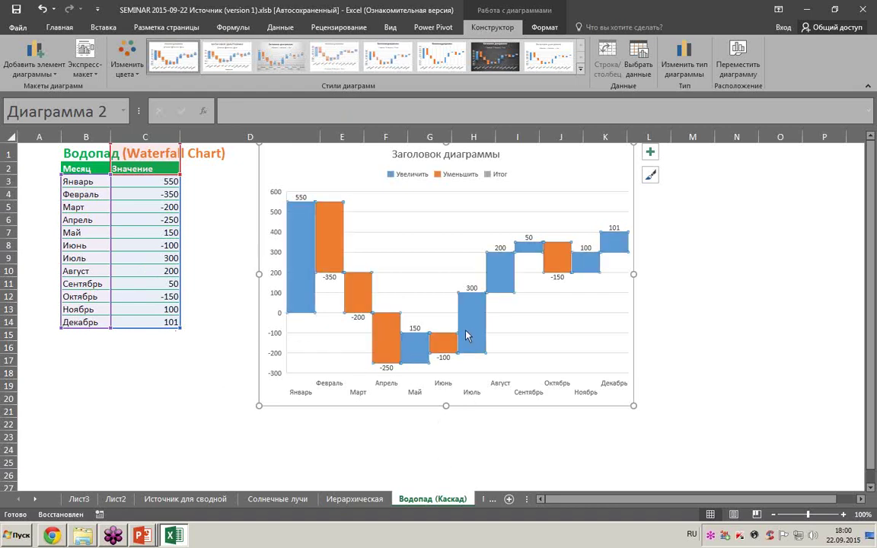
- Go to the Парето sheet with the inspected items table
left_click(481, 500)
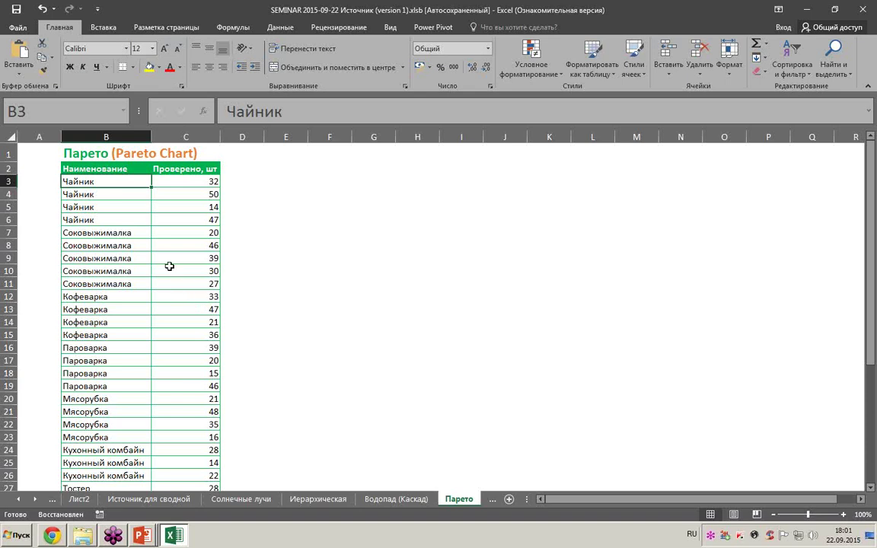
- Insert a Pareto statistic chart from the item table and enlarge it beside the table
left_click(133, 224)
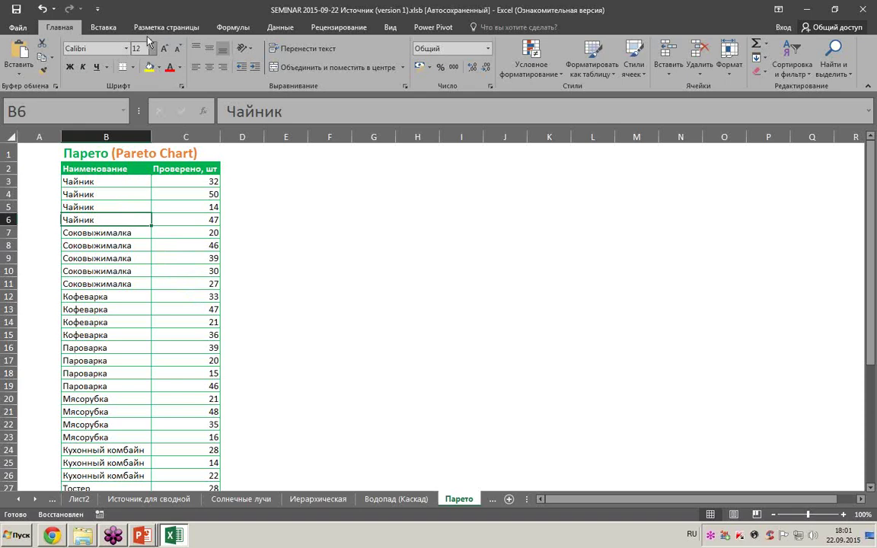
left_click(114, 30)
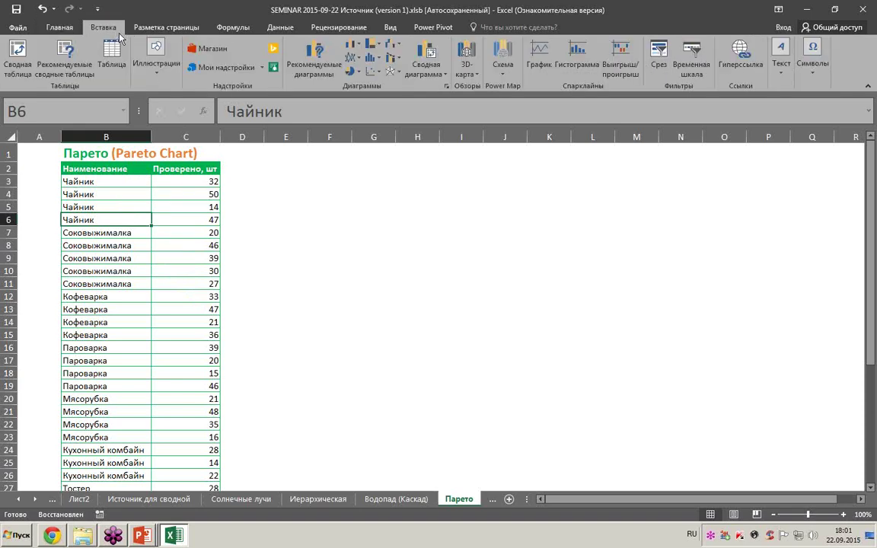
left_click(383, 61)
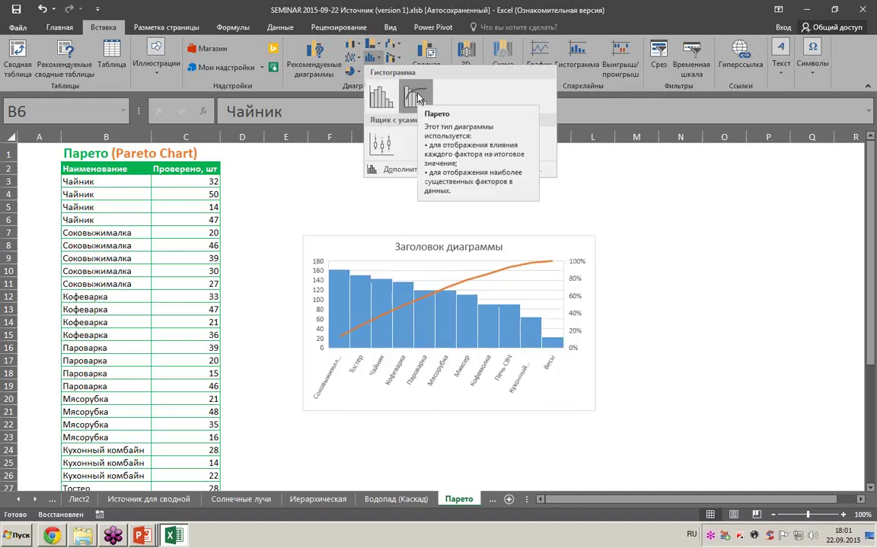
left_click(418, 97)
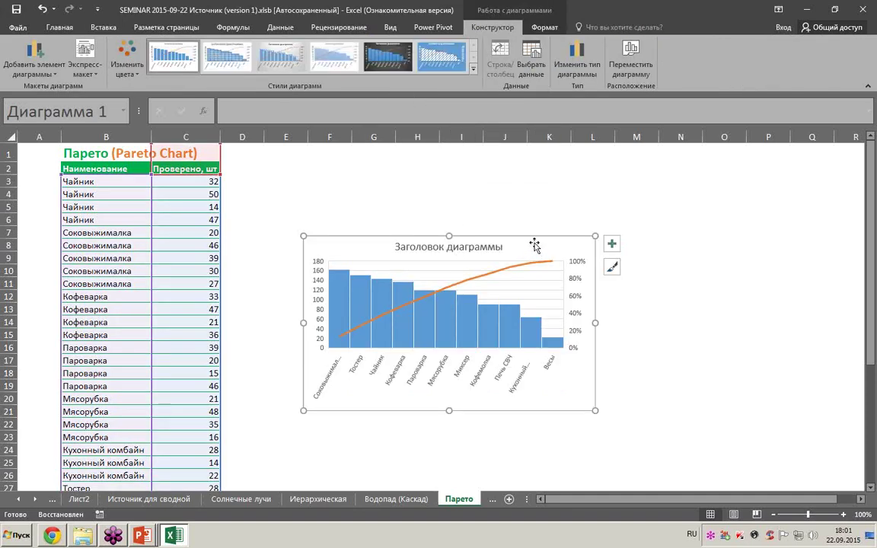
left_click_drag(450, 237, 449, 169)
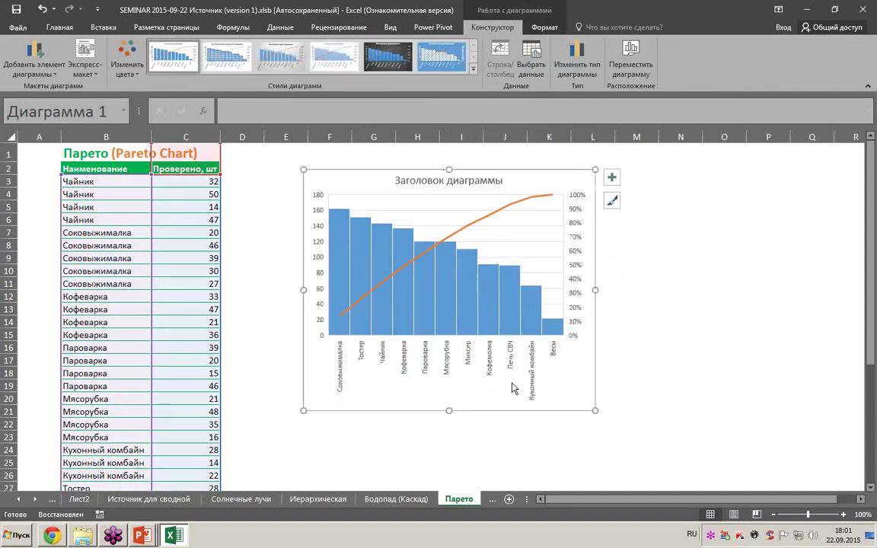
left_click_drag(595, 411, 642, 440)
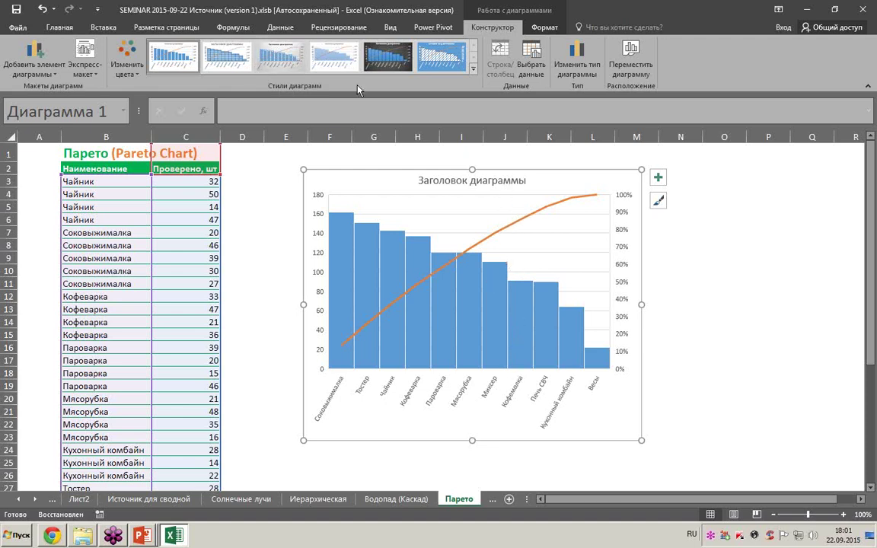
- Draw a straight vertical line over the Pareto chart at the Миксер bar
left_click(73, 27)
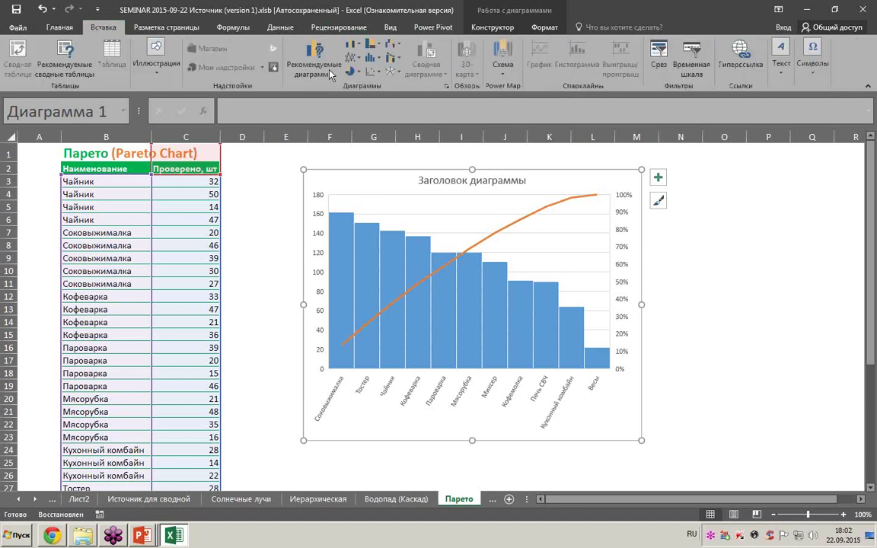
left_click(144, 64)
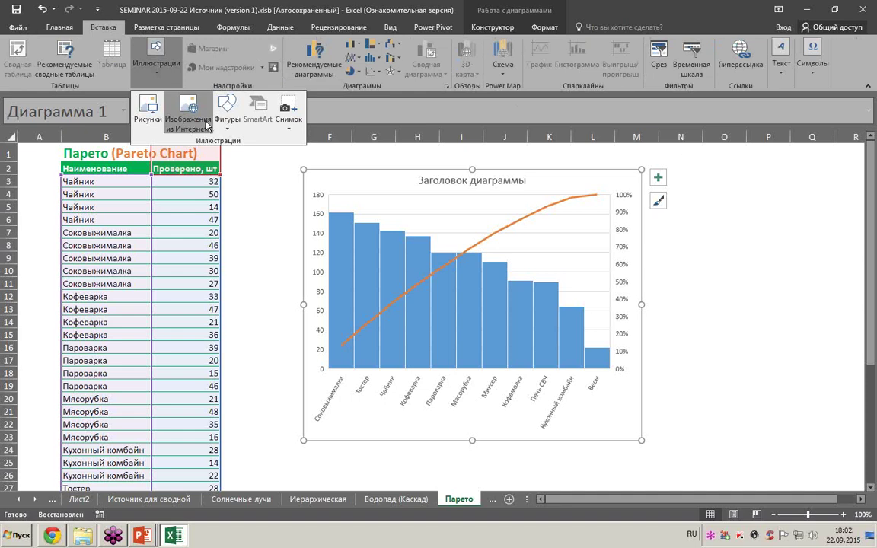
left_click(227, 110)
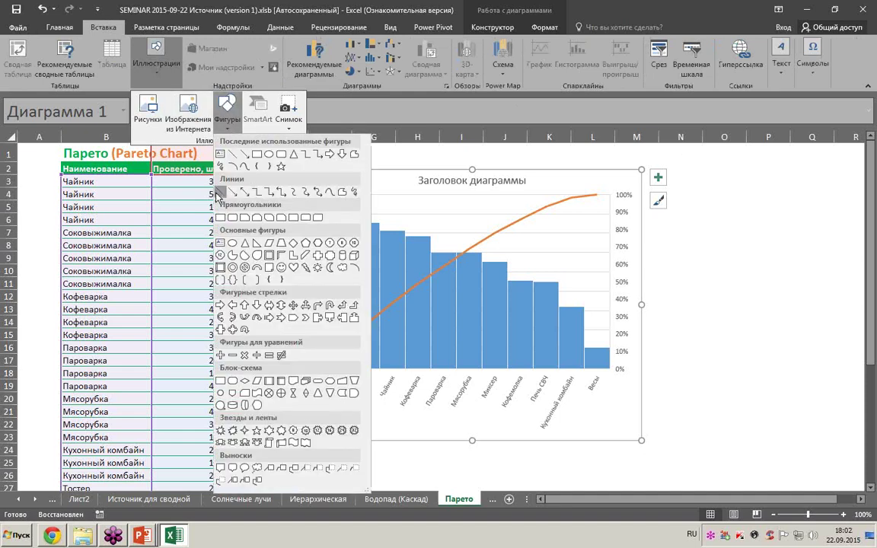
left_click(220, 192)
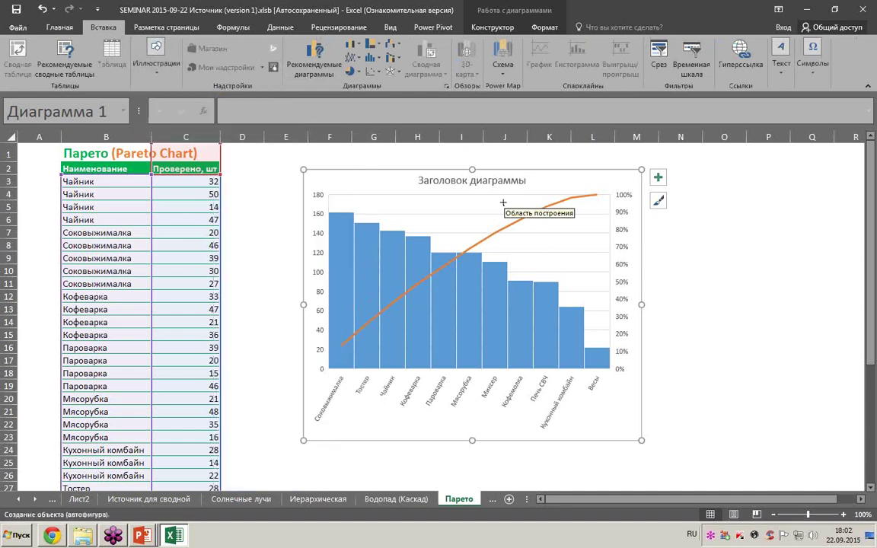
left_click_drag(494, 213, 495, 369)
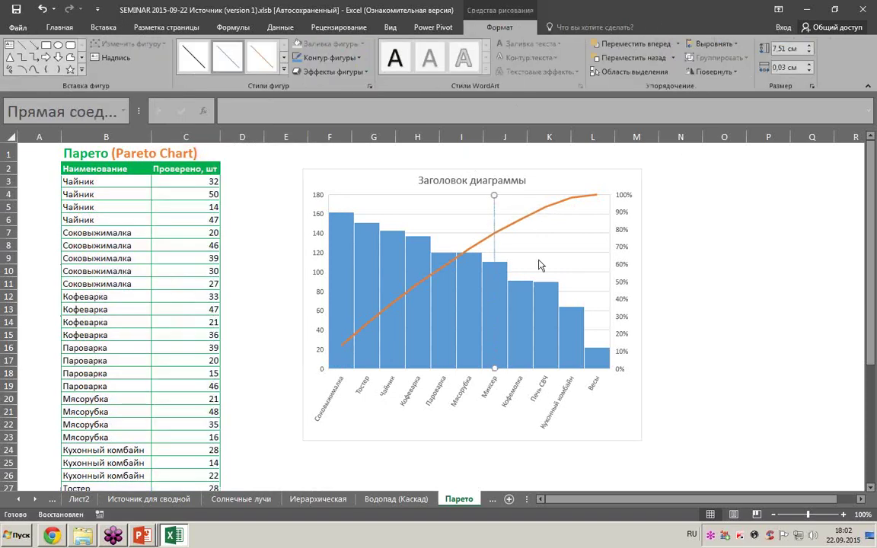
- Give the line a green outline with 3 pt weight
left_click(323, 54)
left_click(315, 154)
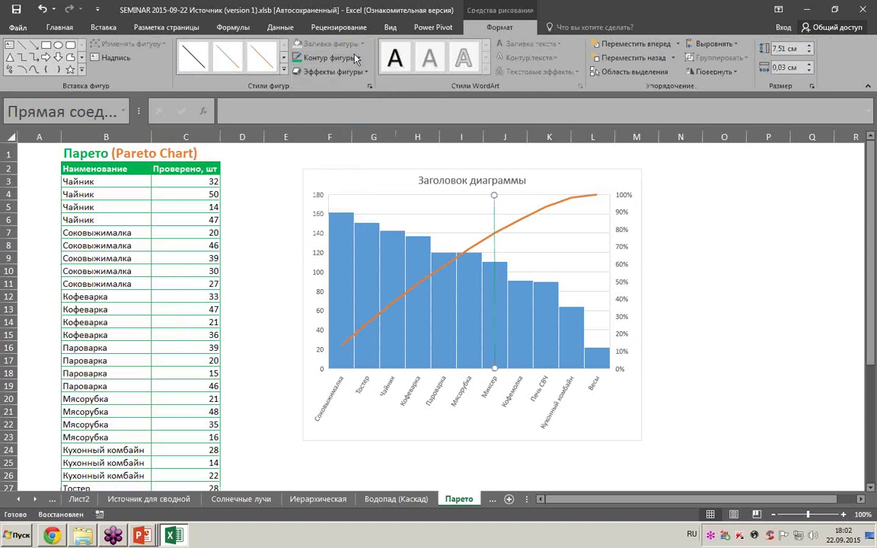
left_click(358, 57)
mouse_move(327, 210)
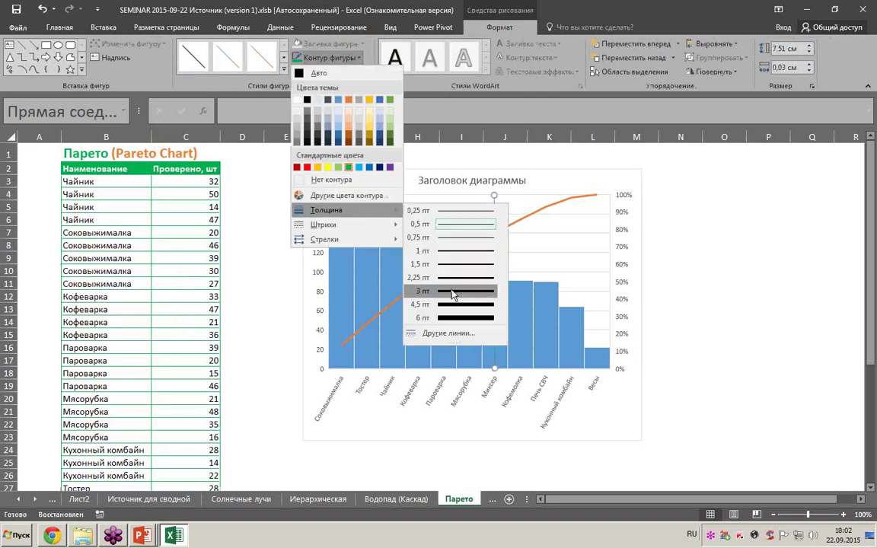
left_click(454, 292)
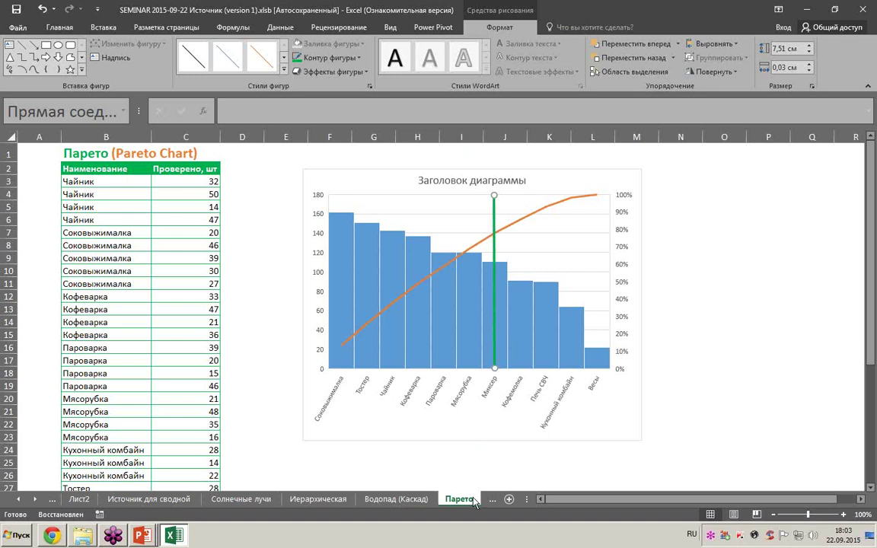
- On the Ящик с усами sheet, insert a box-and-whisker chart of the table and move it up beside the data
left_click(493, 499)
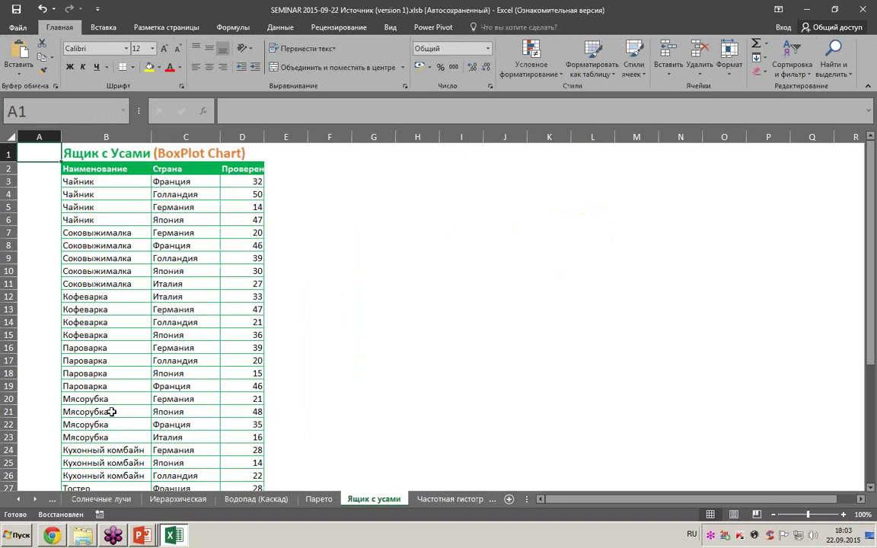
left_click(133, 294)
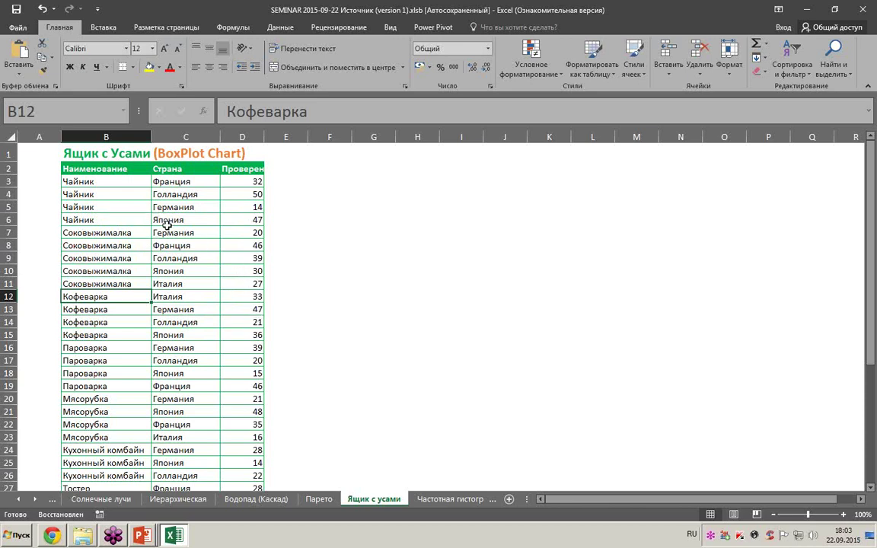
left_click(107, 29)
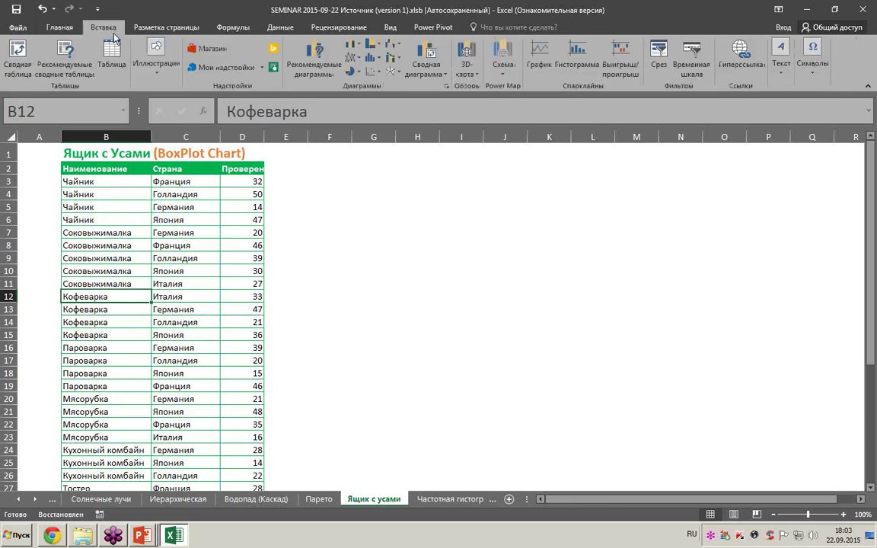
left_click(379, 60)
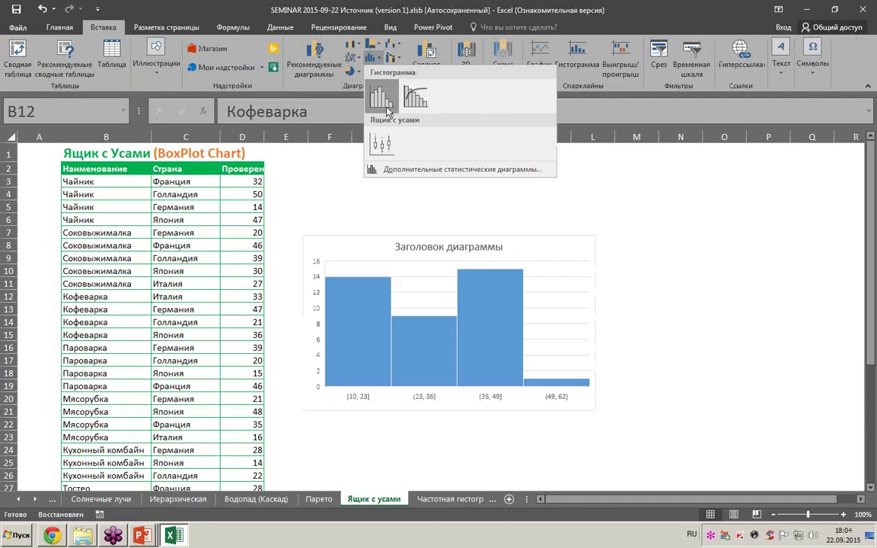
mouse_move(381, 144)
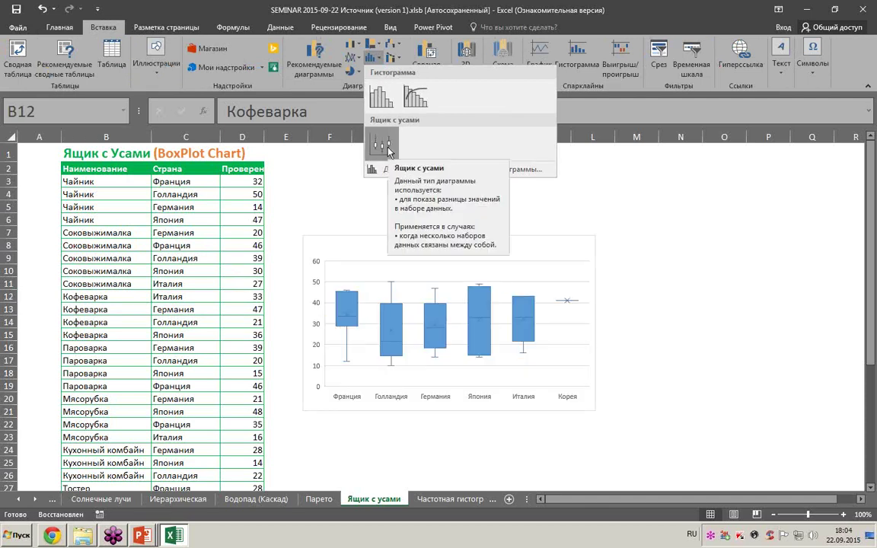
left_click(387, 151)
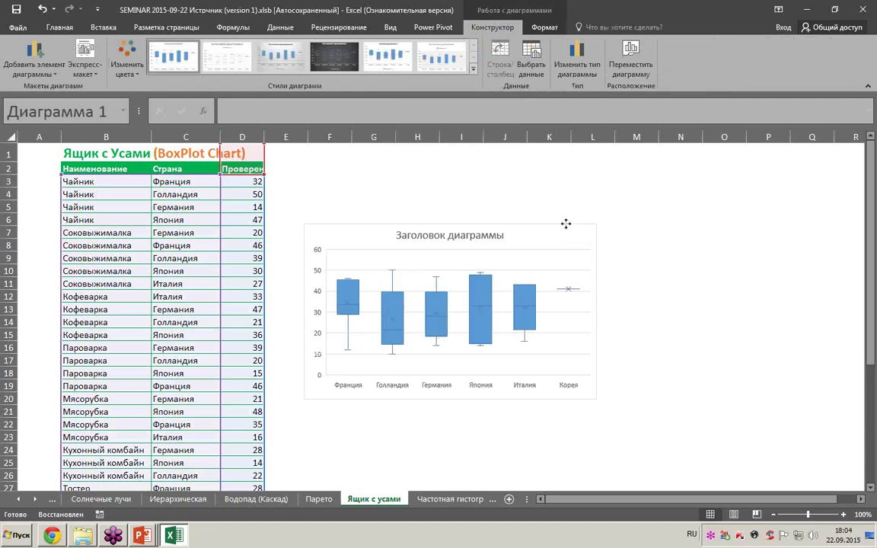
left_click_drag(566, 223, 562, 188)
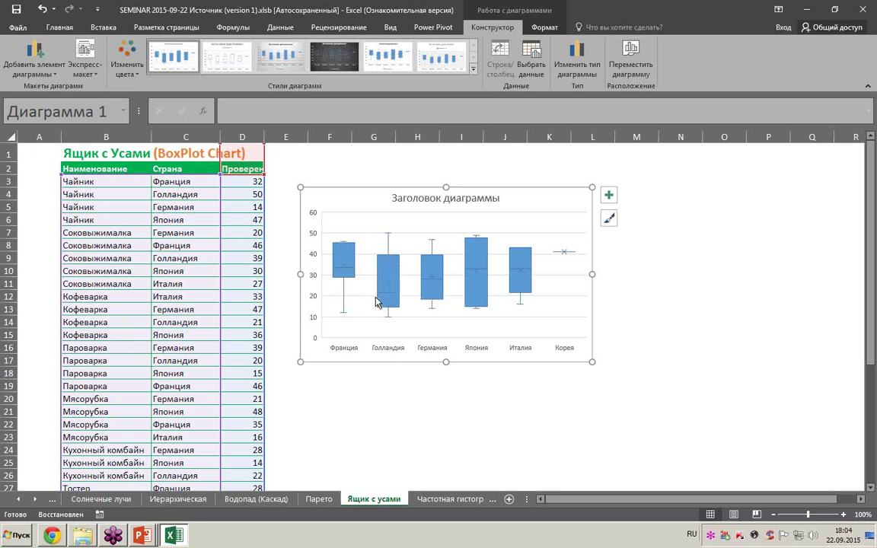
mouse_move(475, 301)
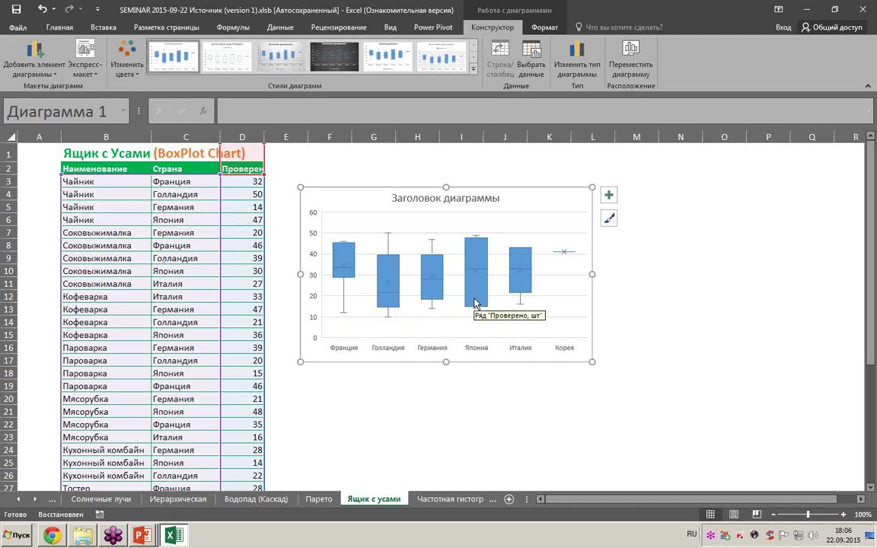
- Switch to the Частотная гистограмма sheet with the employee ages, positions and salaries
left_click(441, 501)
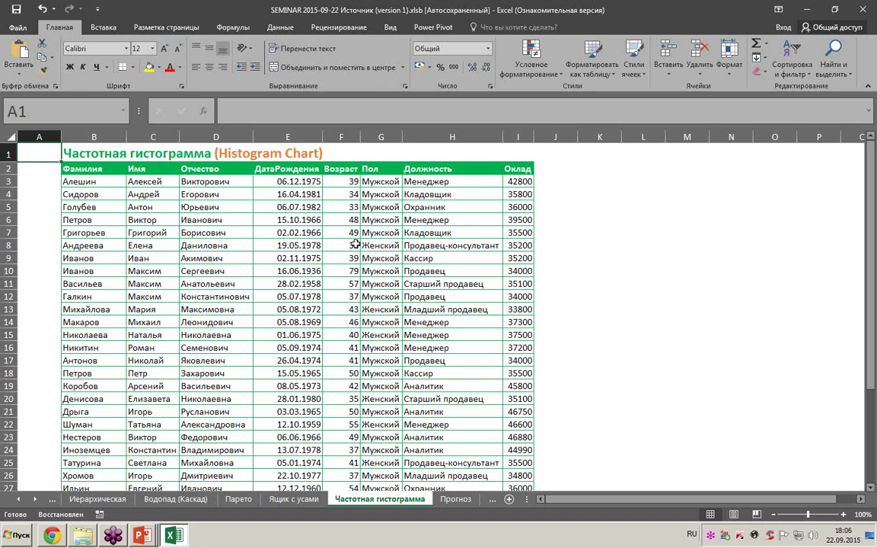
- Select the Возраст column from F2 down, insert a histogram, and place it up and right
left_click(337, 172)
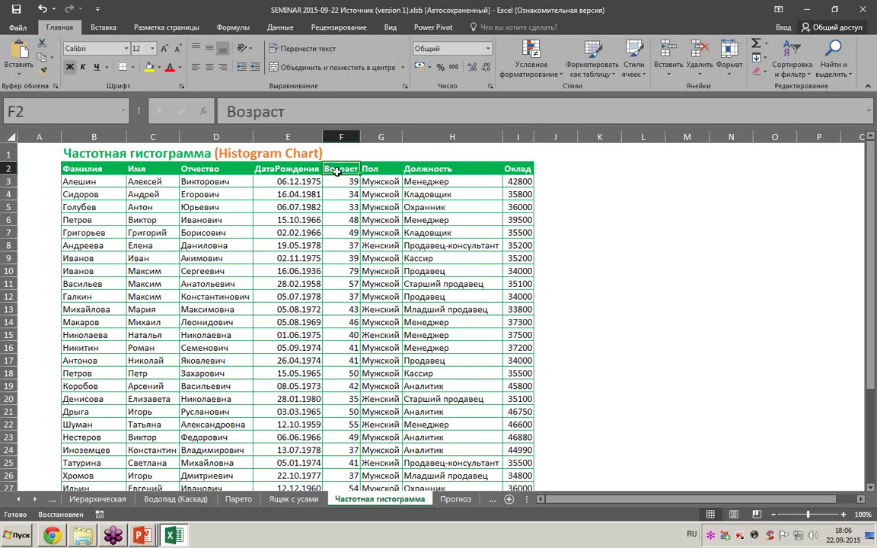
key("ctrl+shift+Down")
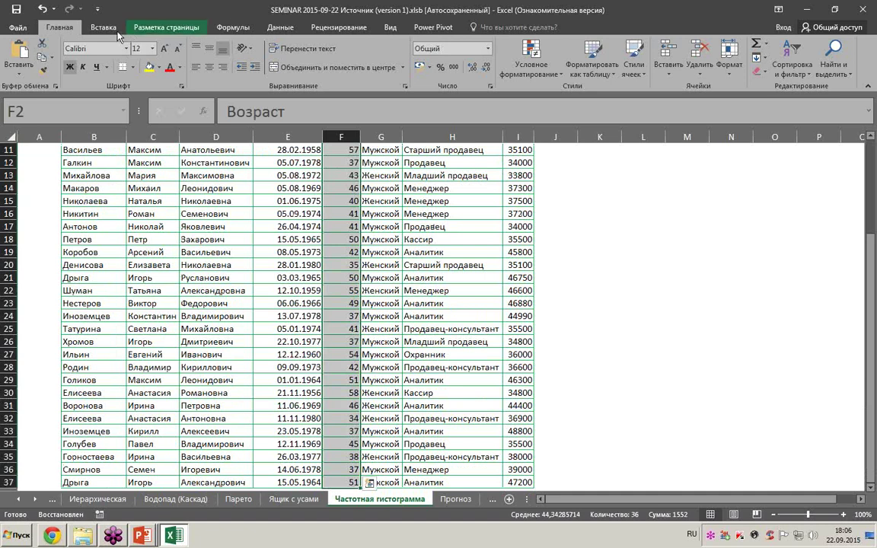
left_click(114, 30)
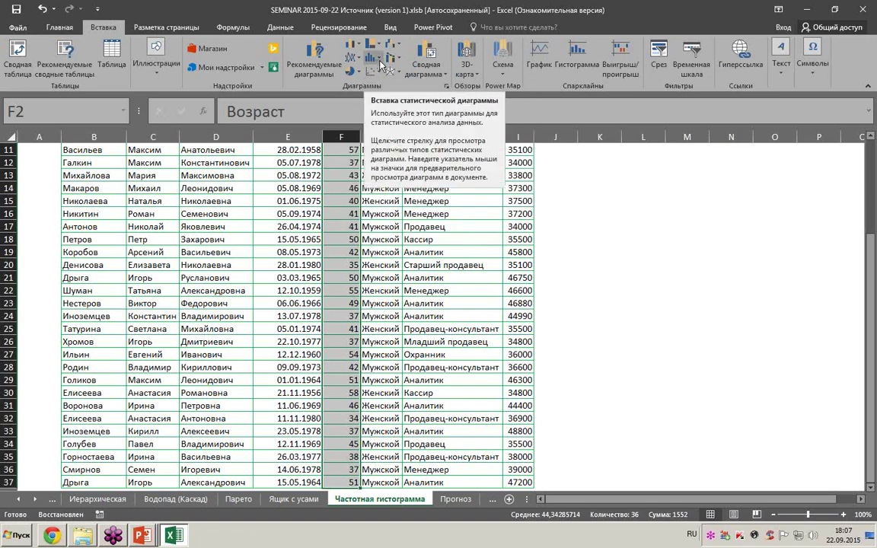
left_click(378, 63)
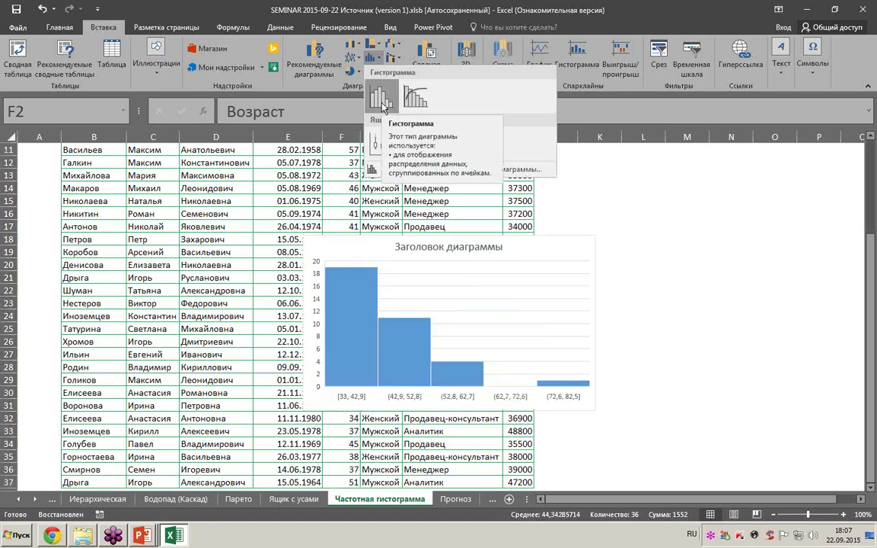
left_click(382, 99)
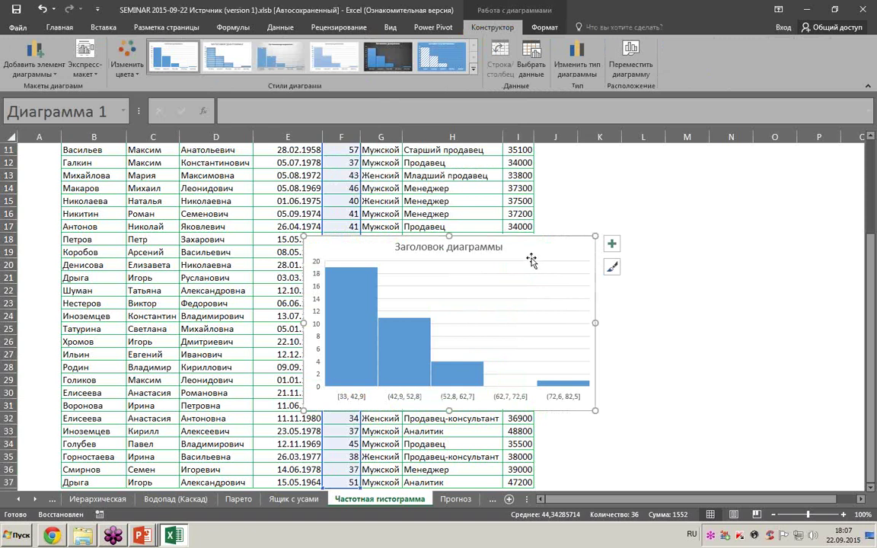
left_click_drag(531, 261, 729, 194)
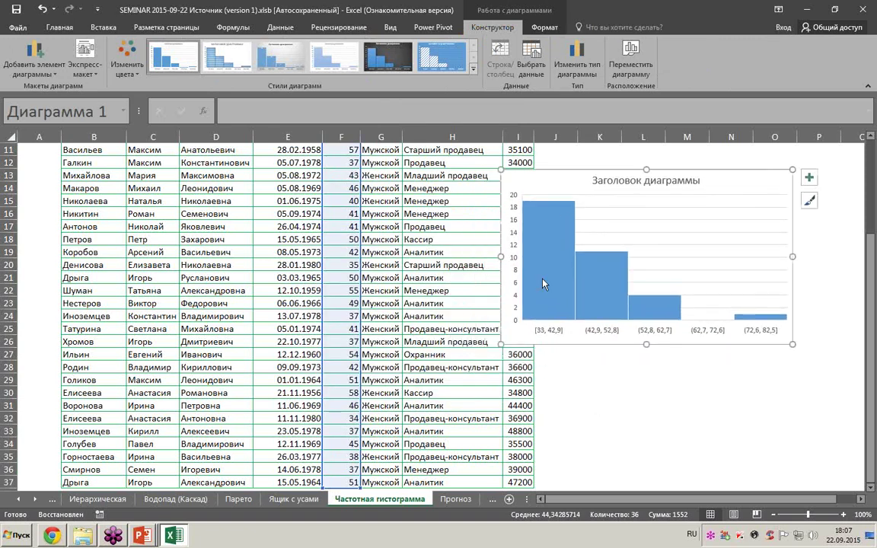
- Apply Quick Layout 2 to the age histogram so its bars show counts 19, 11, 4, 0, 1 without a vertical axis
left_click(90, 72)
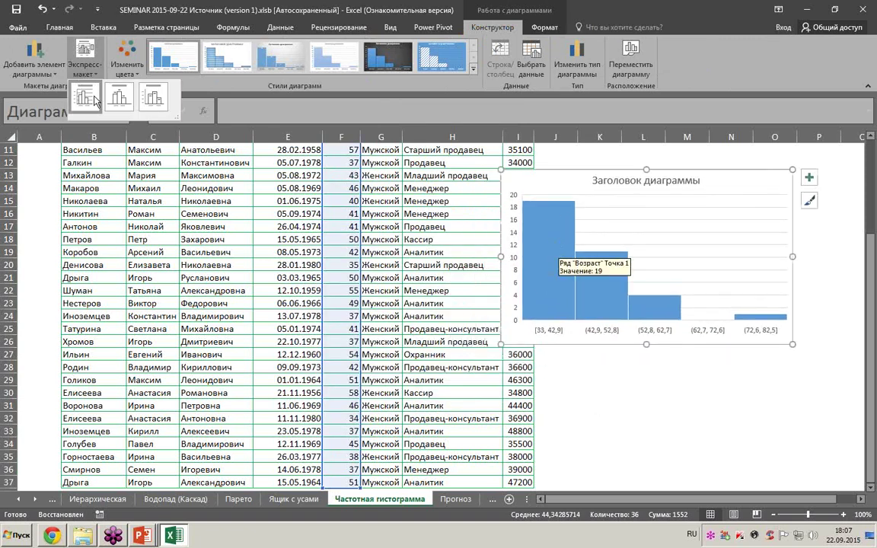
left_click(119, 97)
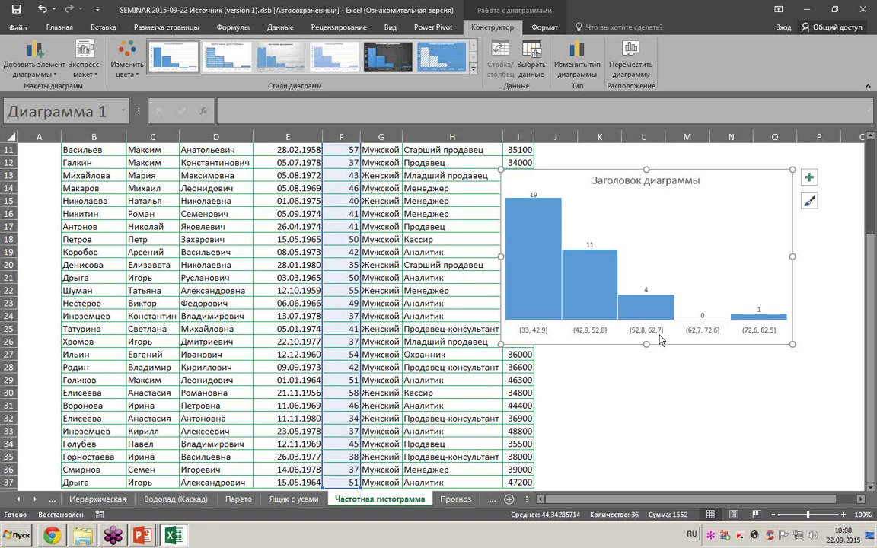
left_click(659, 380)
- Select the Оклад column from I2 down, insert a histogram, and place it beside the age chart
scroll(654, 239, "up", 3)
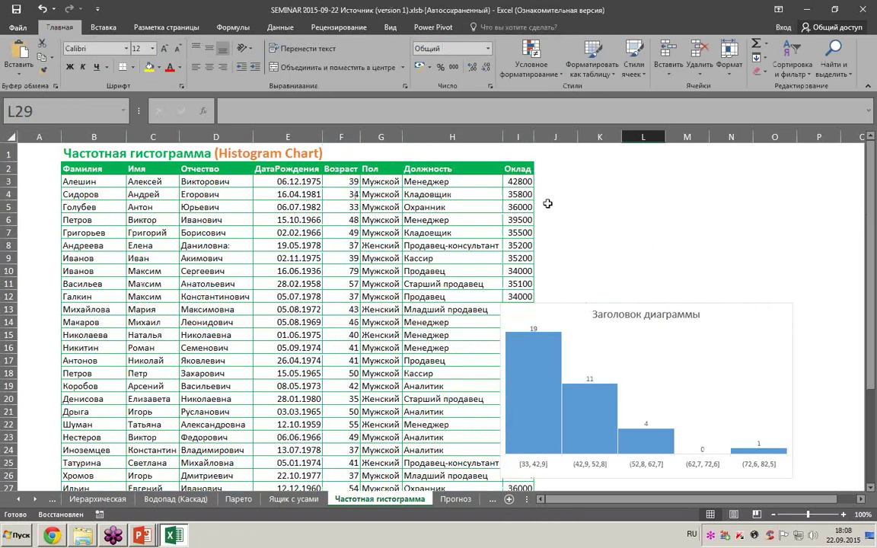
left_click(521, 172)
key("ctrl+shift+Down")
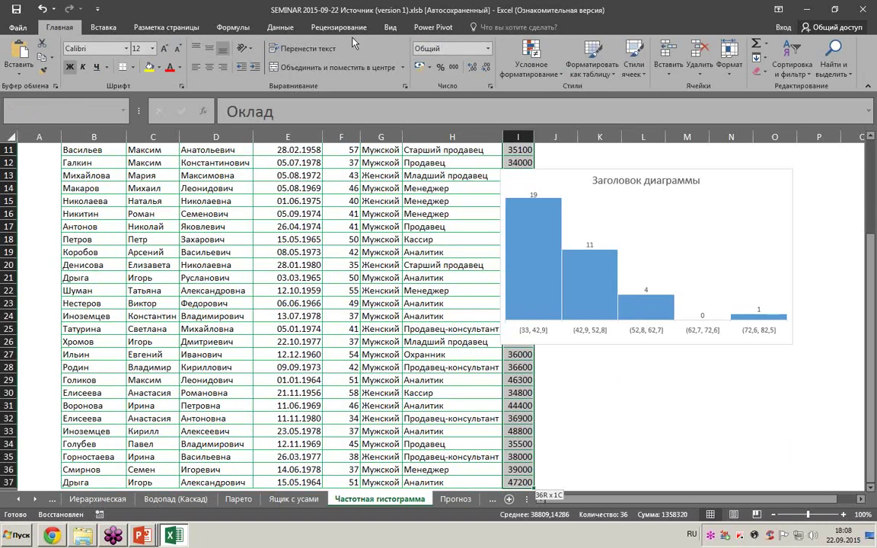
left_click(103, 27)
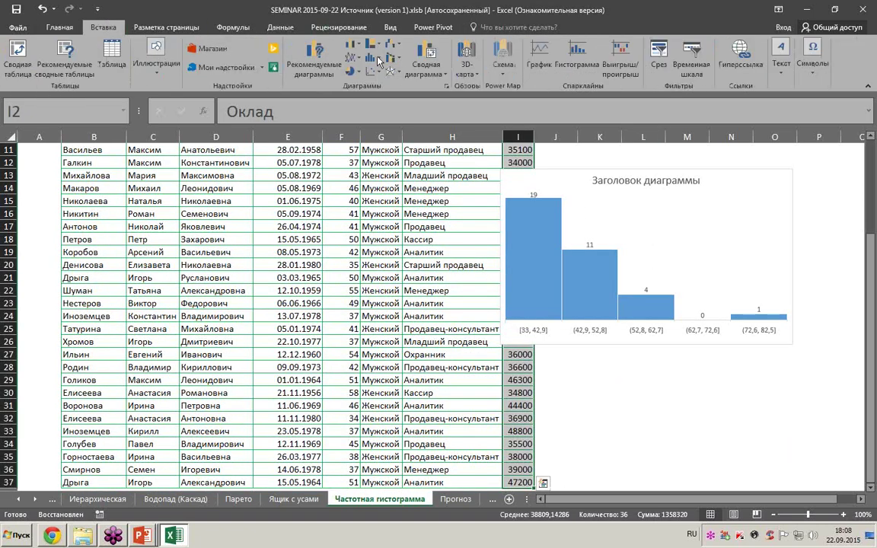
left_click(373, 57)
left_click(380, 98)
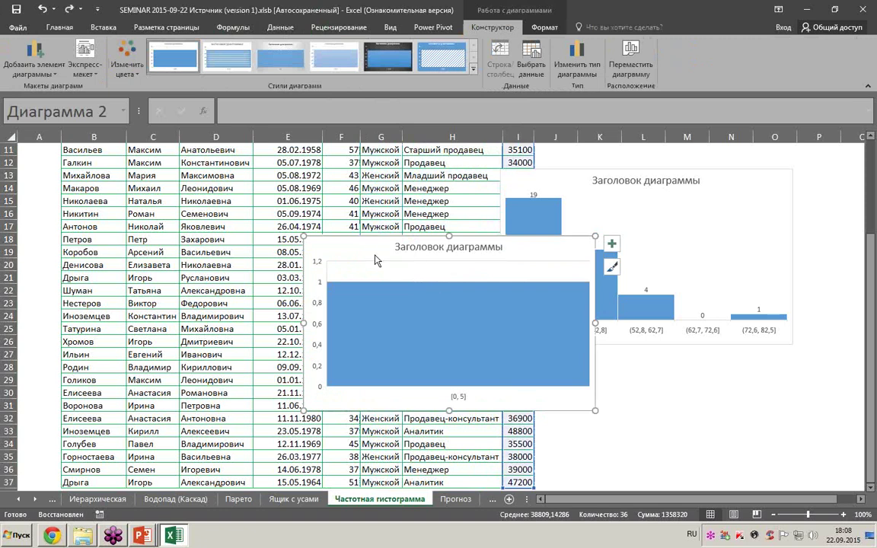
left_click_drag(371, 248, 301, 185)
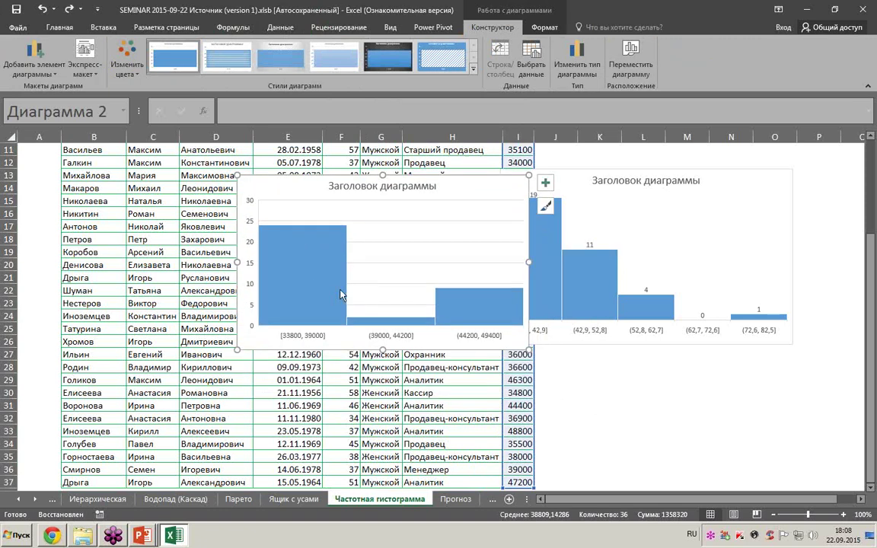
- Recolour the salary histogram bars with a green palette
left_click(122, 66)
left_click(129, 160)
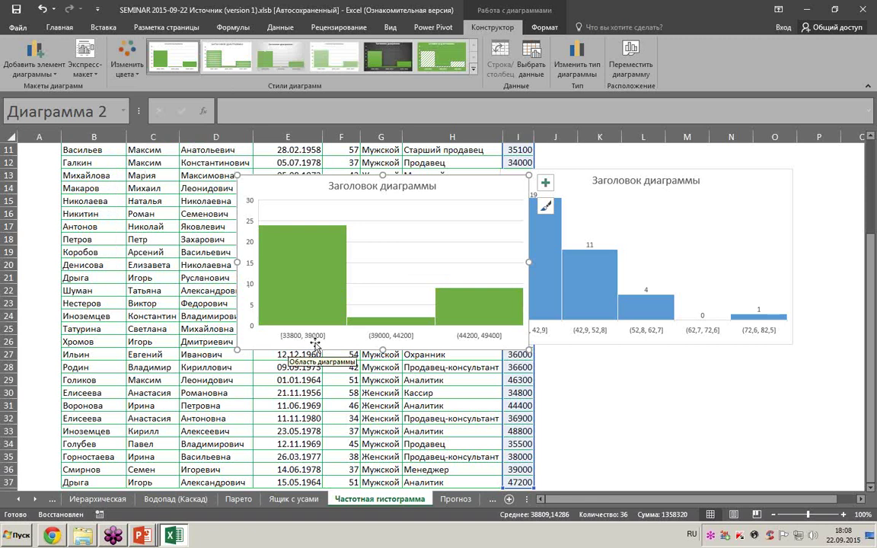
left_click(84, 67)
- Apply Layout 2 to the salary histogram, showing counts 24, 2 and 9 without a vertical axis
left_click(118, 98)
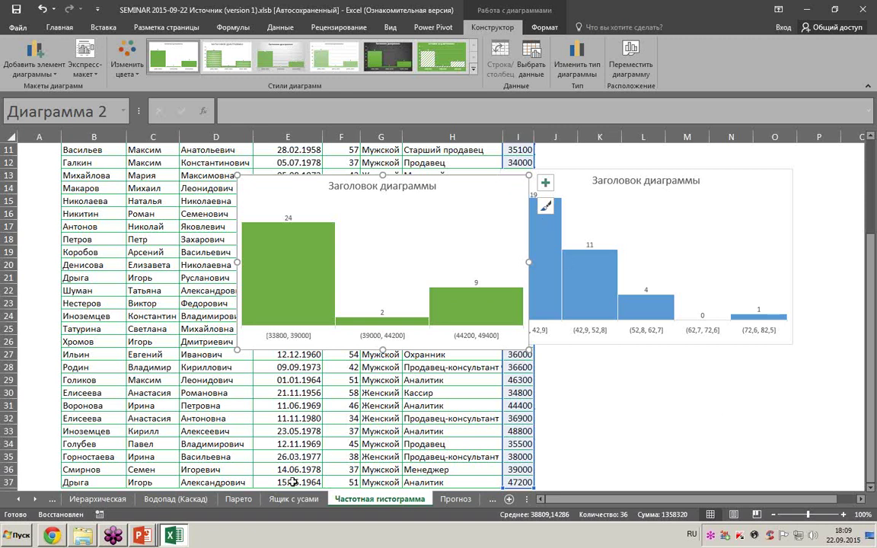
left_click(142, 535)
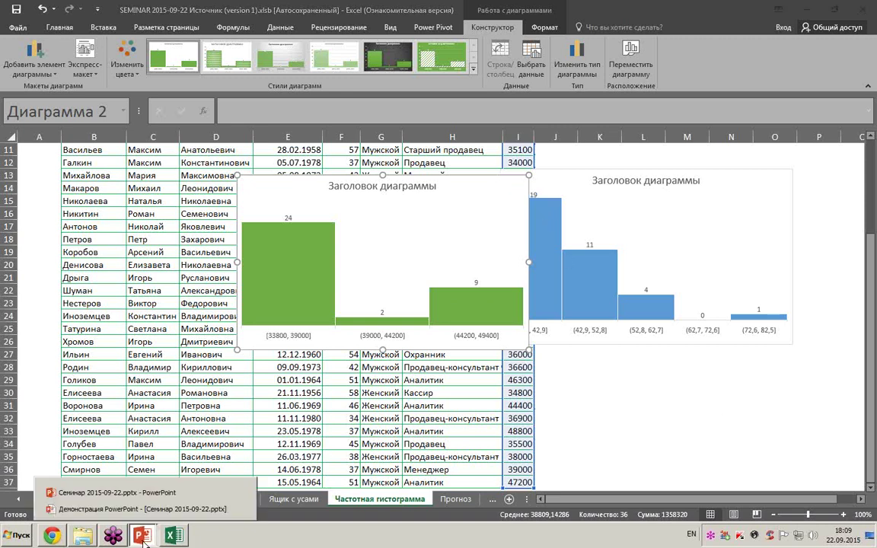
- Go to the Прогноз sheet and select a cell in the monthly Дата/Прибыль table
left_click(172, 510)
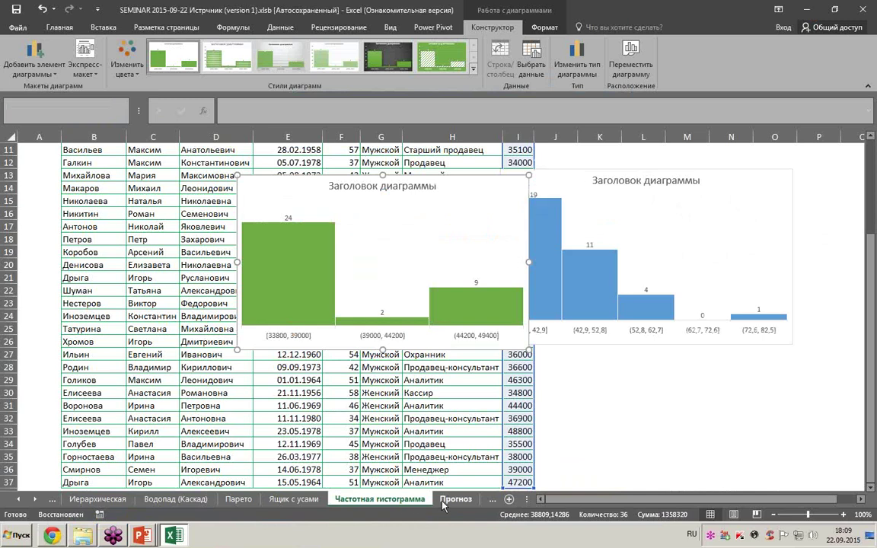
left_click(443, 503)
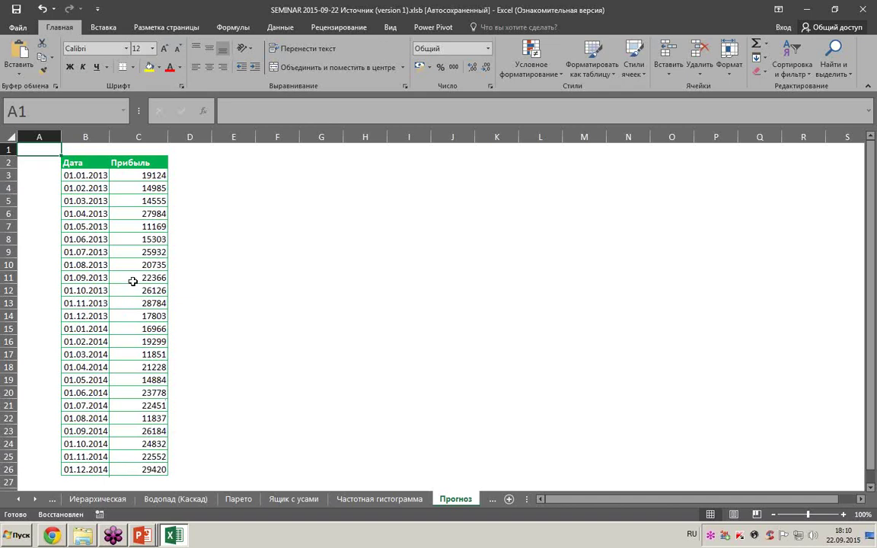
left_click(111, 256)
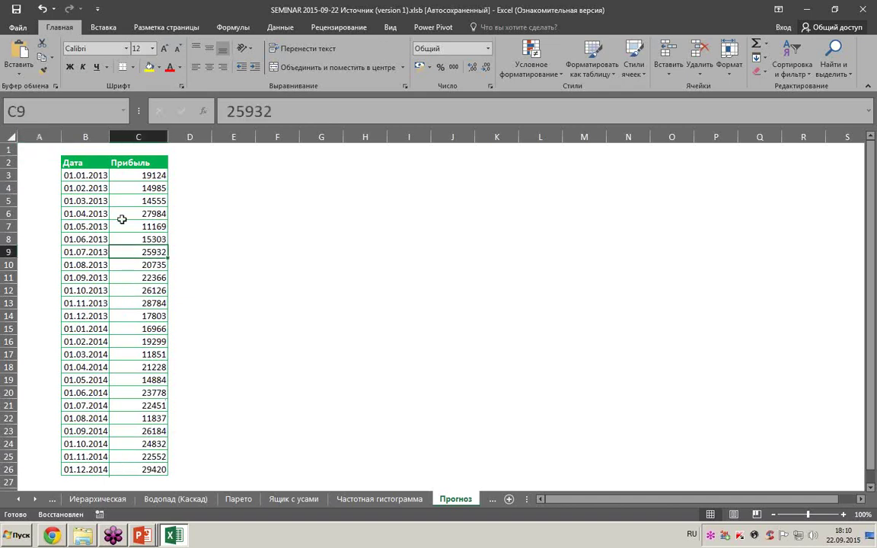
- Open the Forecast Sheet (Лист прогноза) dialog from the Data tab for the profit data
left_click(282, 27)
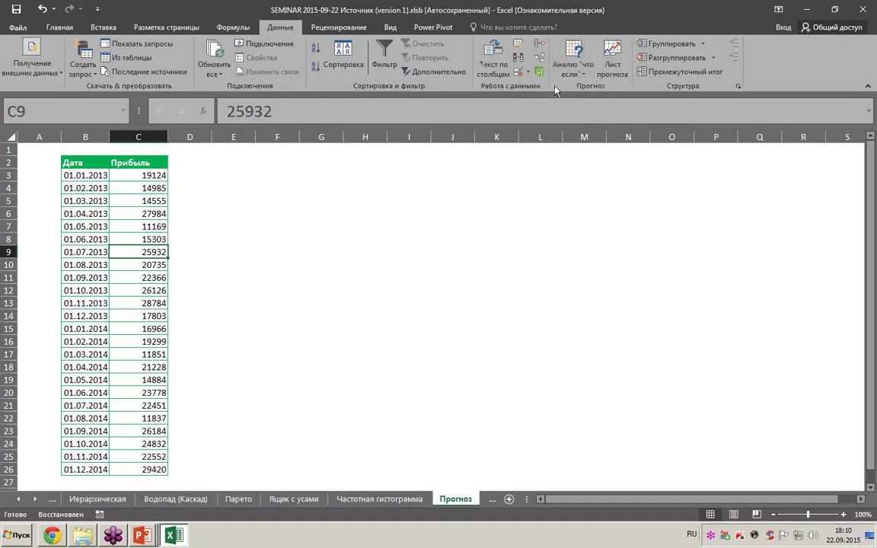
left_click(584, 75)
left_click(585, 77)
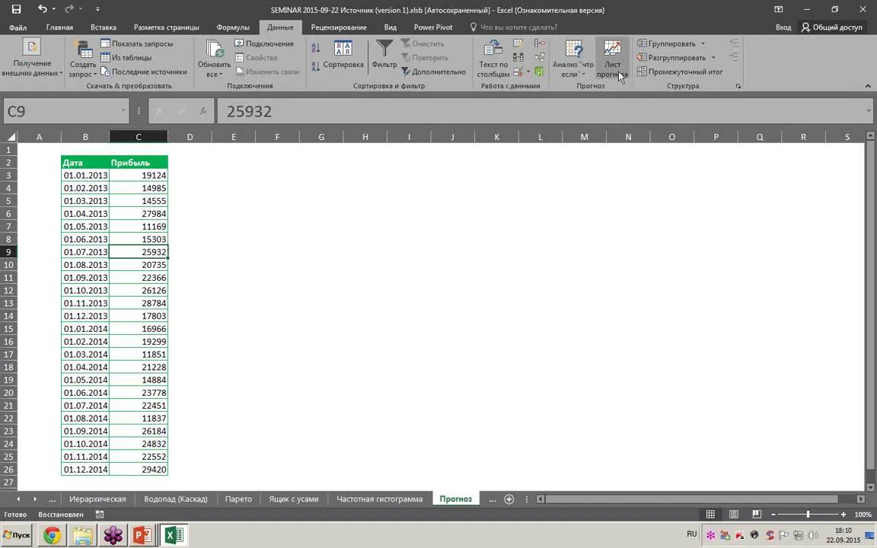
left_click(619, 73)
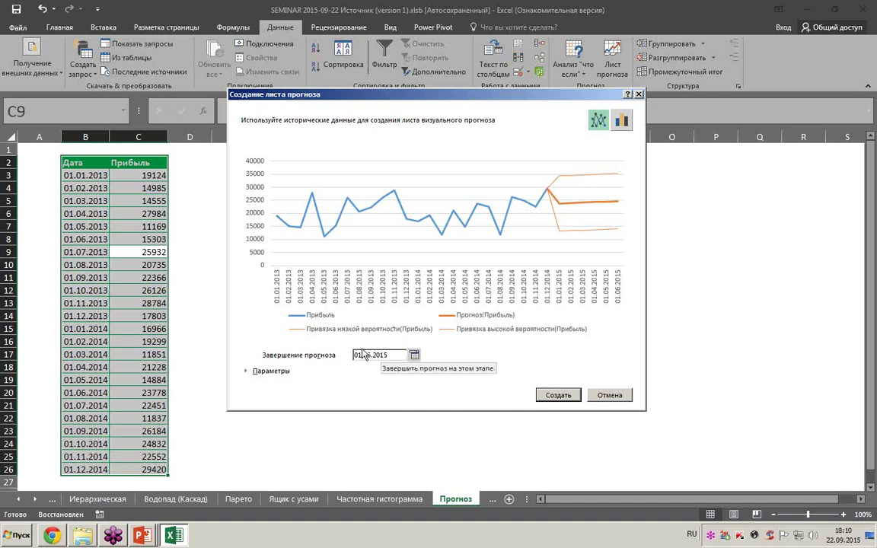
- Set the forecast end date to 01.04.2015 using the calendar
left_click(399, 356)
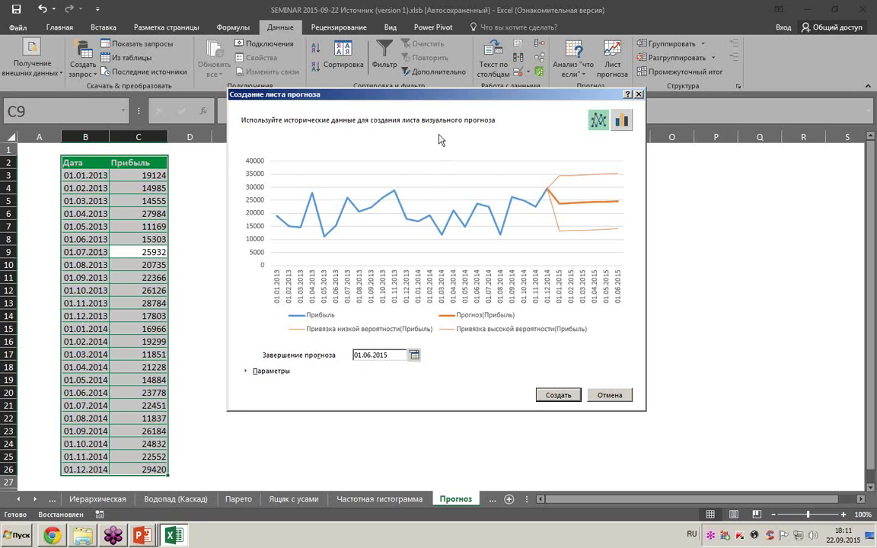
left_click_drag(427, 11, 435, 23)
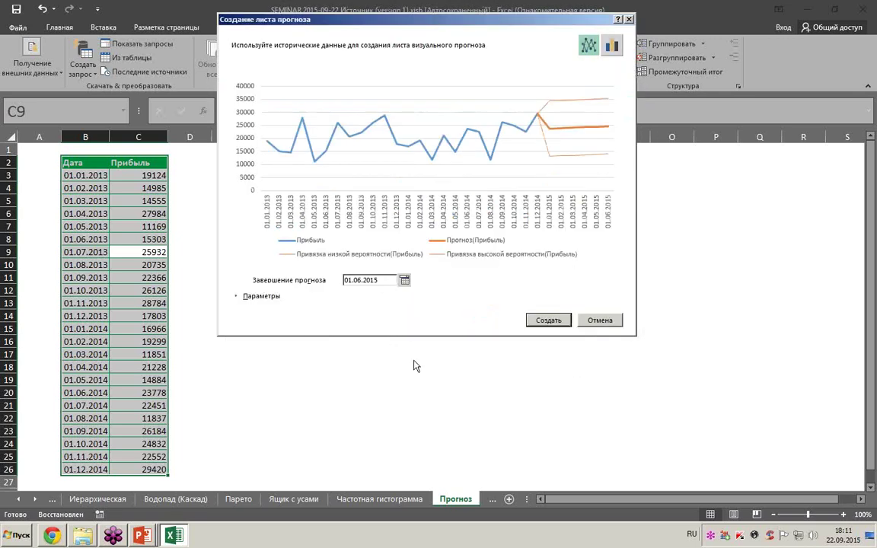
left_click(405, 281)
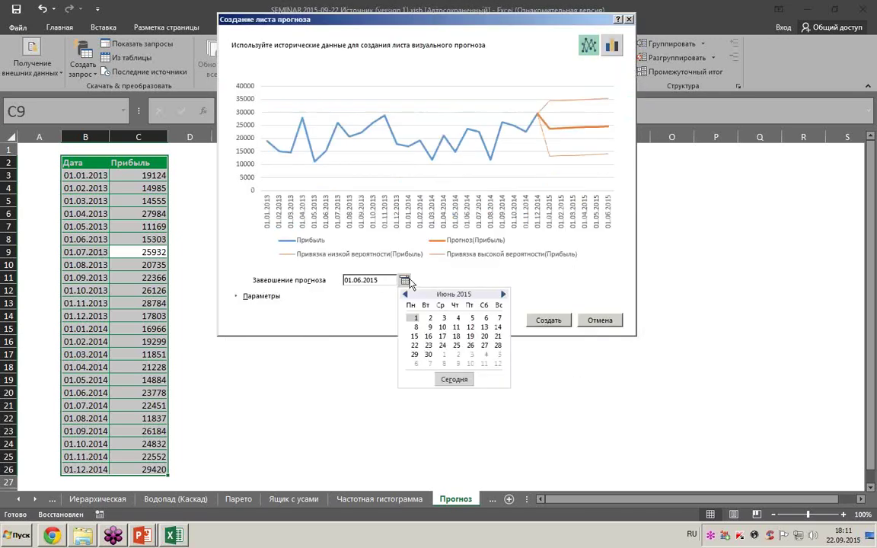
left_click(405, 281)
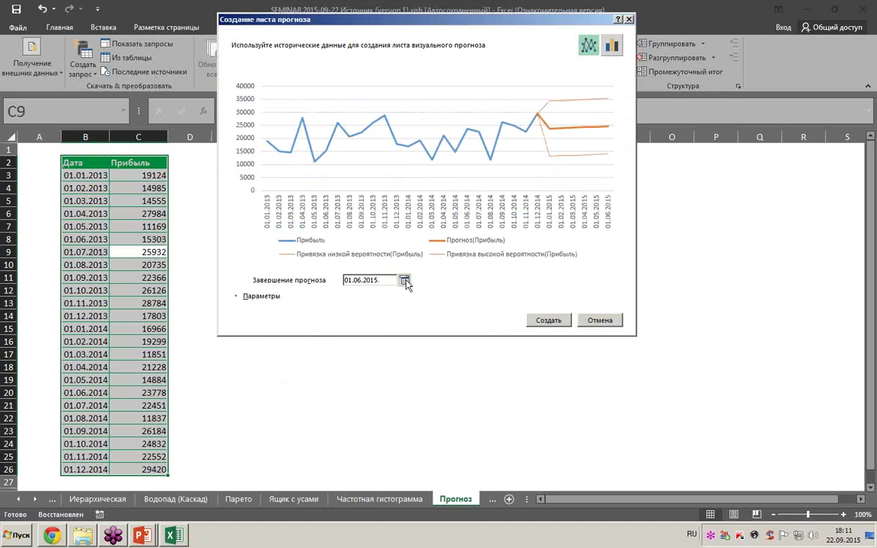
left_click(405, 281)
left_click(407, 294)
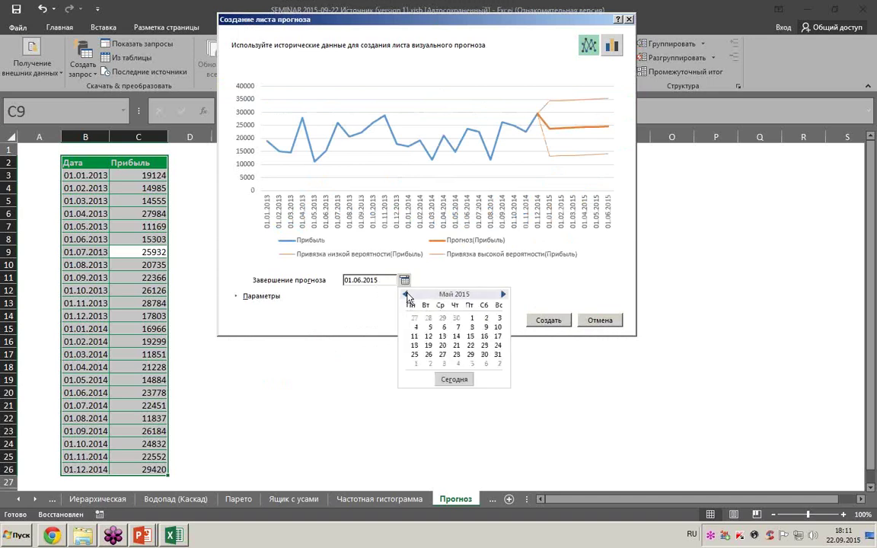
left_click(405, 295)
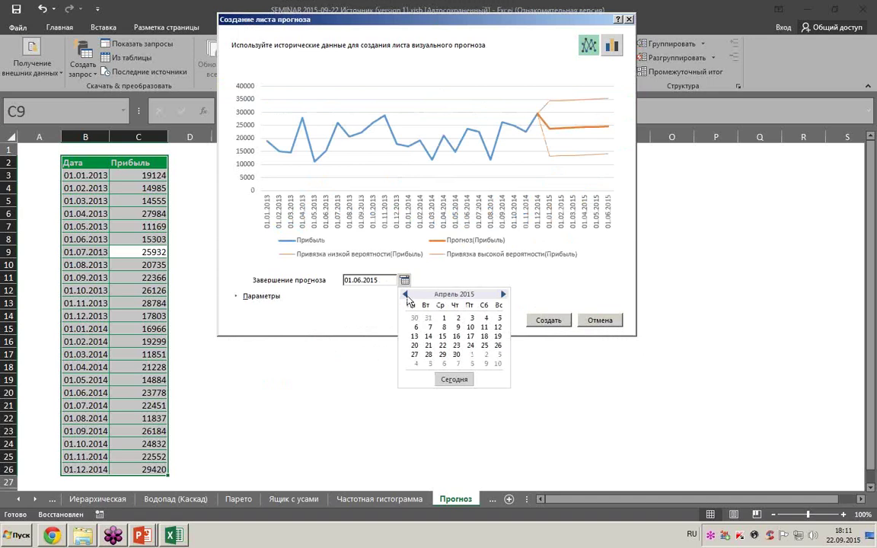
left_click(440, 319)
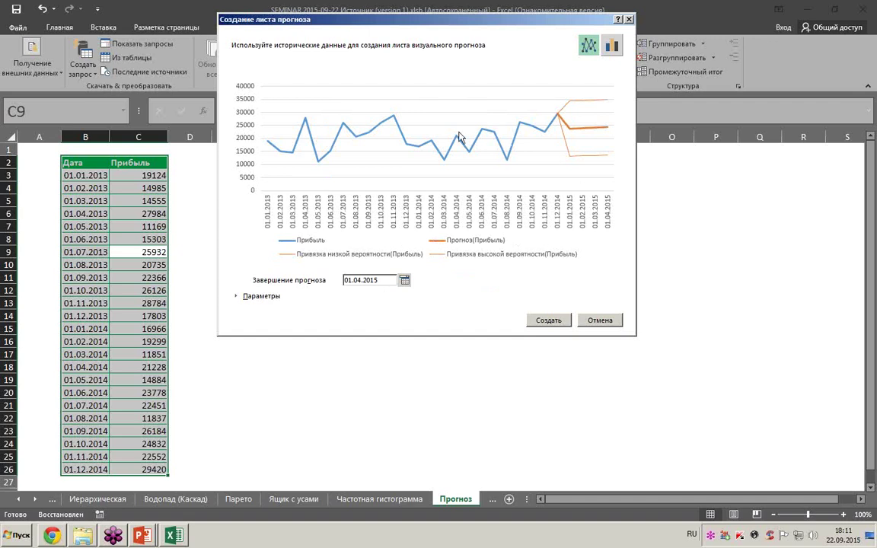
- Preview the forecast as columns, return to the line chart, and expand the Параметры options
left_click(614, 47)
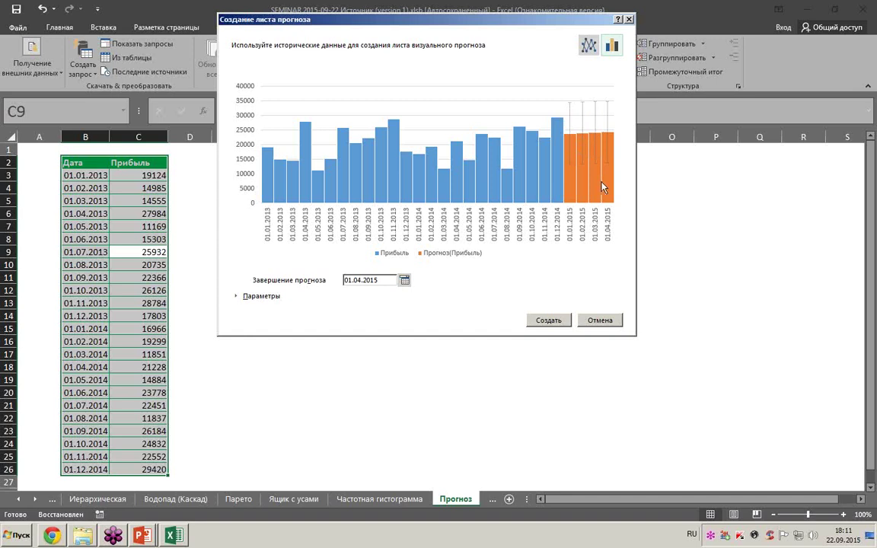
left_click(590, 47)
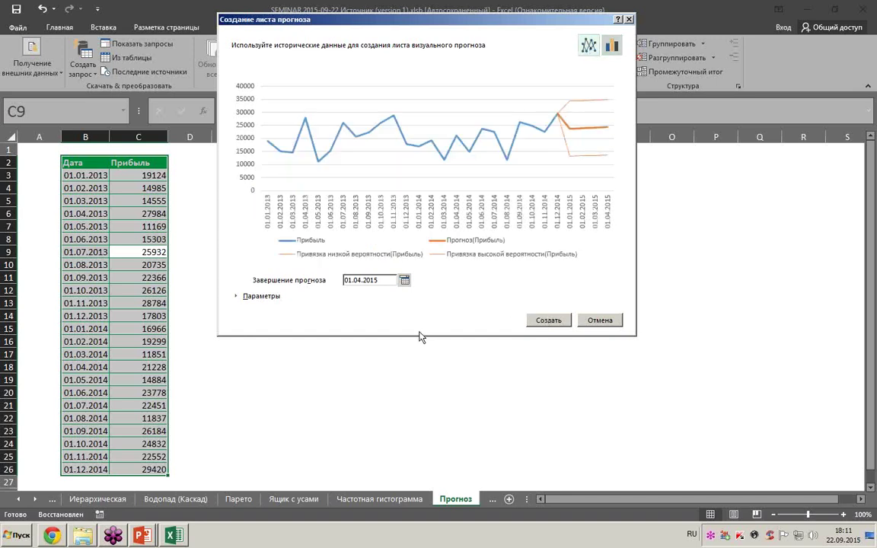
left_click(263, 297)
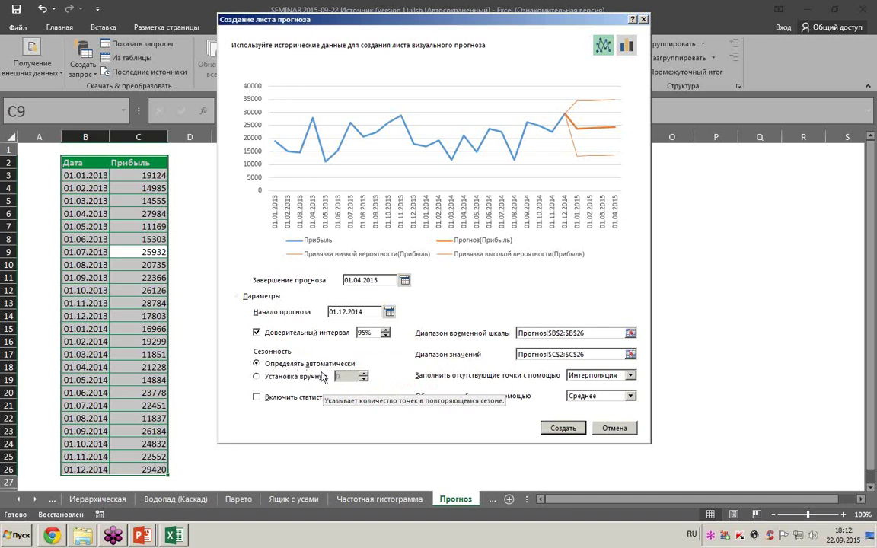
left_click(257, 377)
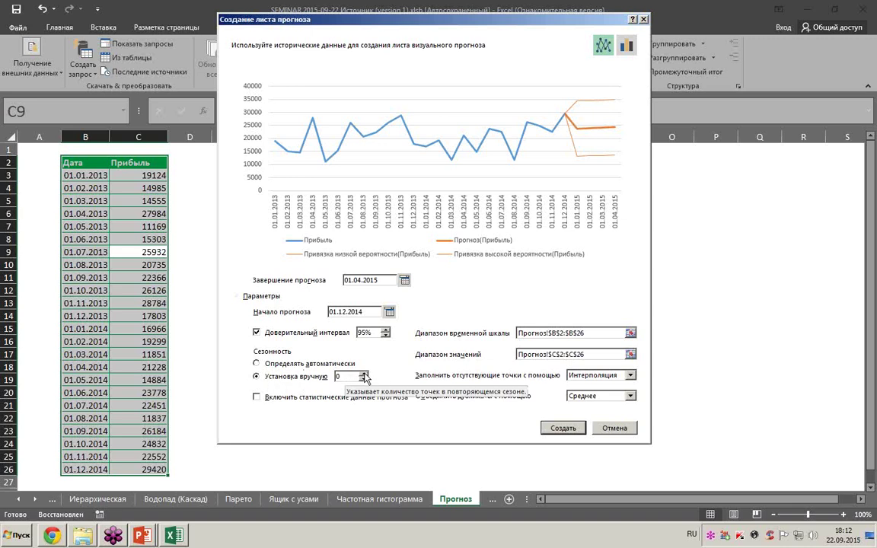
left_click(363, 374)
left_click(363, 374)
left_click(363, 374)
left_click(363, 374)
left_click(364, 374)
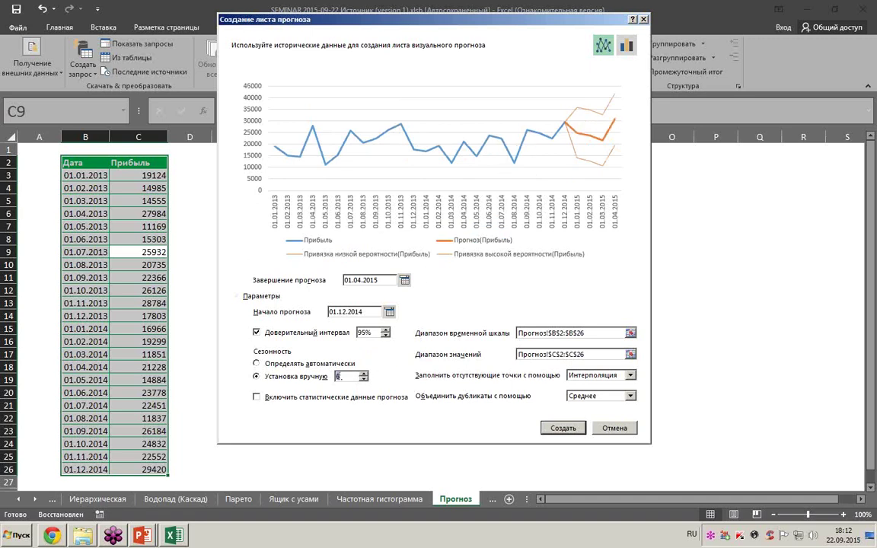
left_click(300, 366)
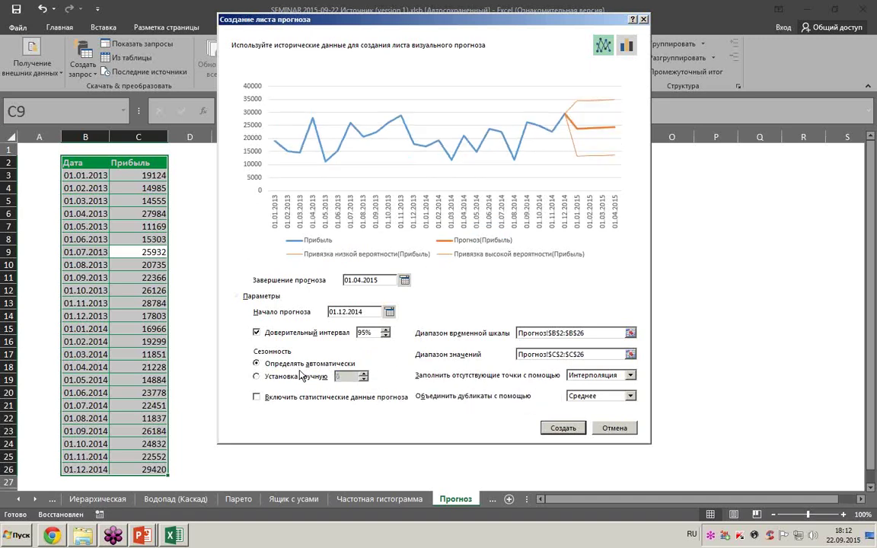
left_click(324, 377)
left_click(364, 375)
left_click(364, 375)
left_click(364, 374)
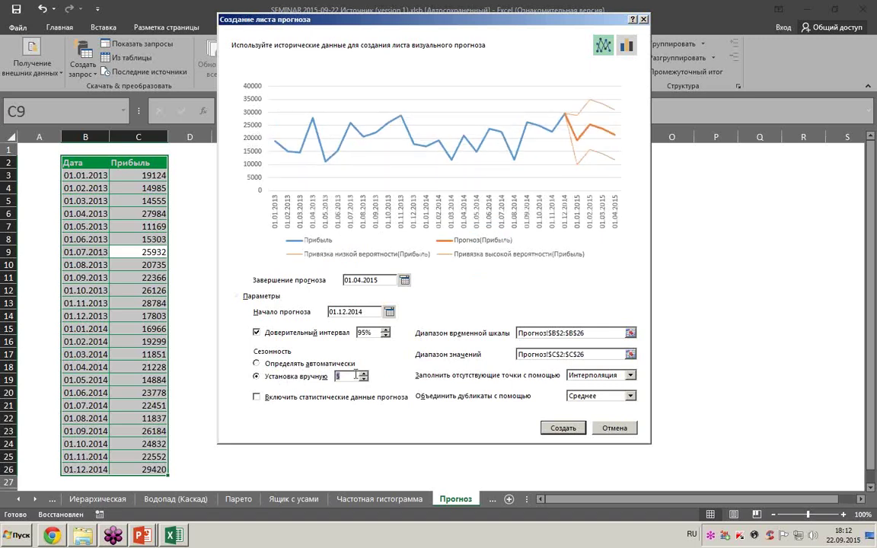
left_click(258, 365)
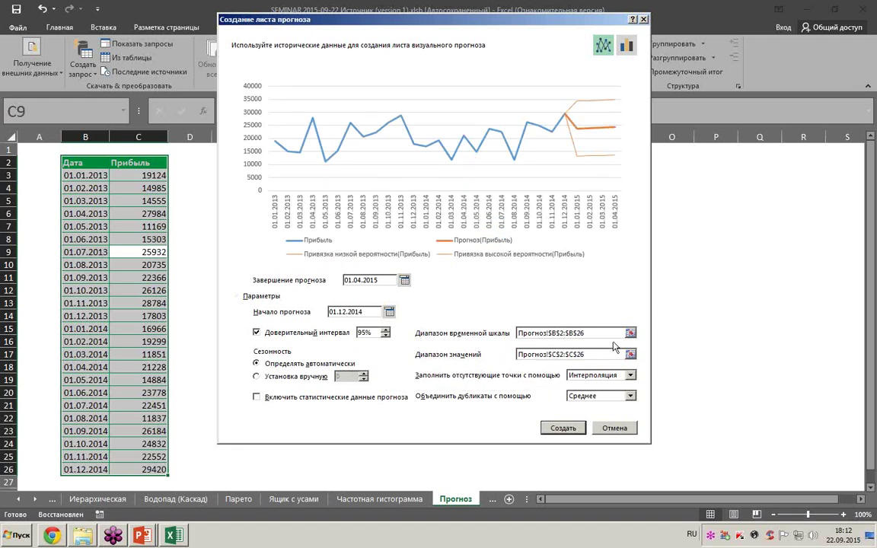
- Tick Include Forecast Statistics, keeping Интерполяция for missing points and averaging for duplicates
left_click(603, 333)
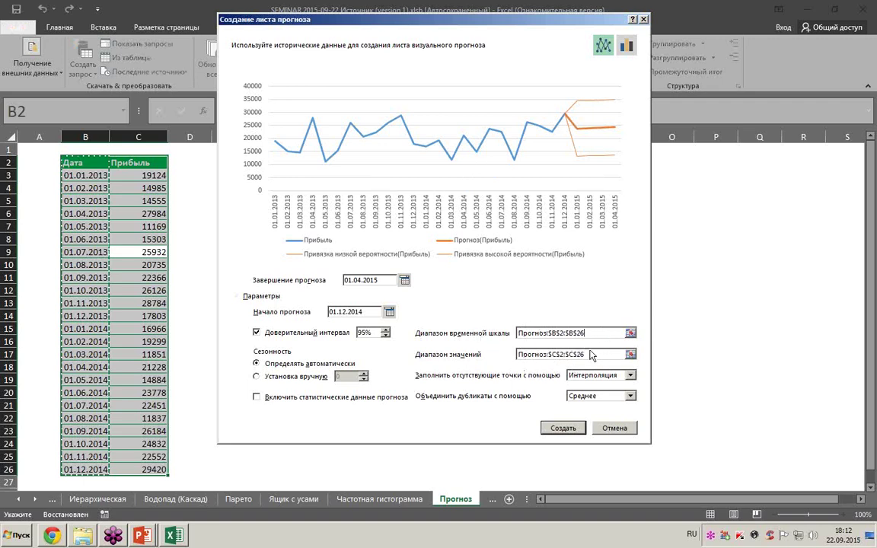
left_click(632, 376)
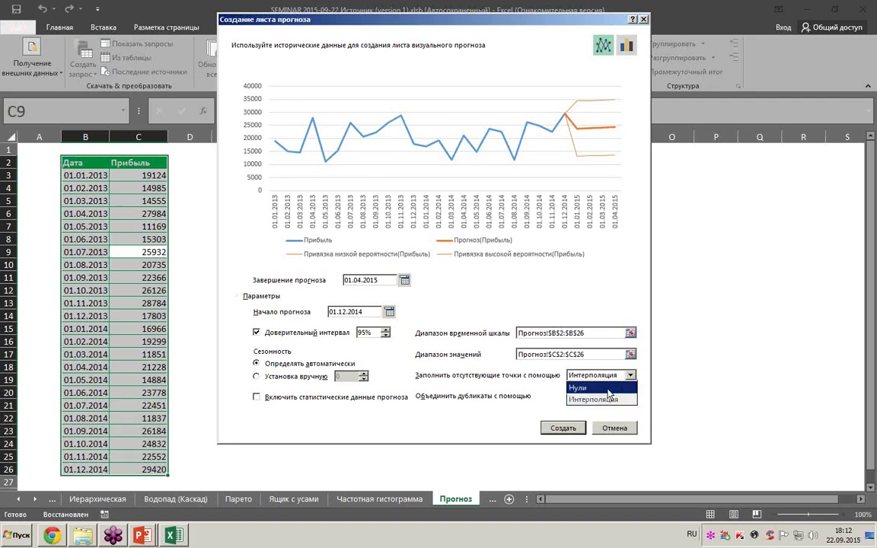
left_click(608, 389)
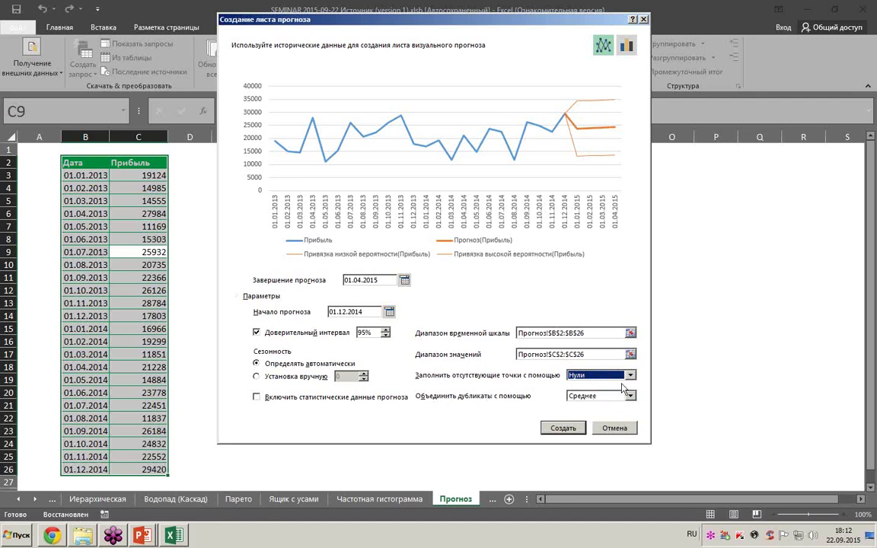
left_click(630, 376)
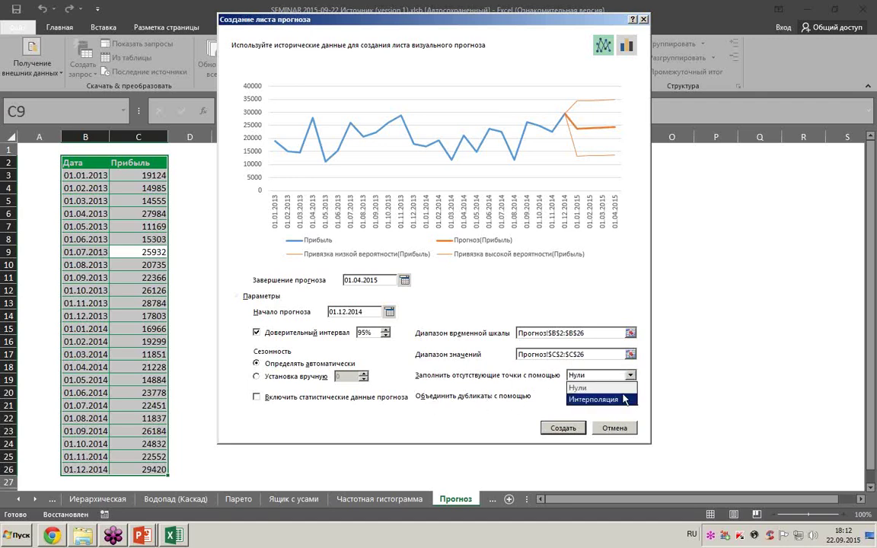
left_click(613, 398)
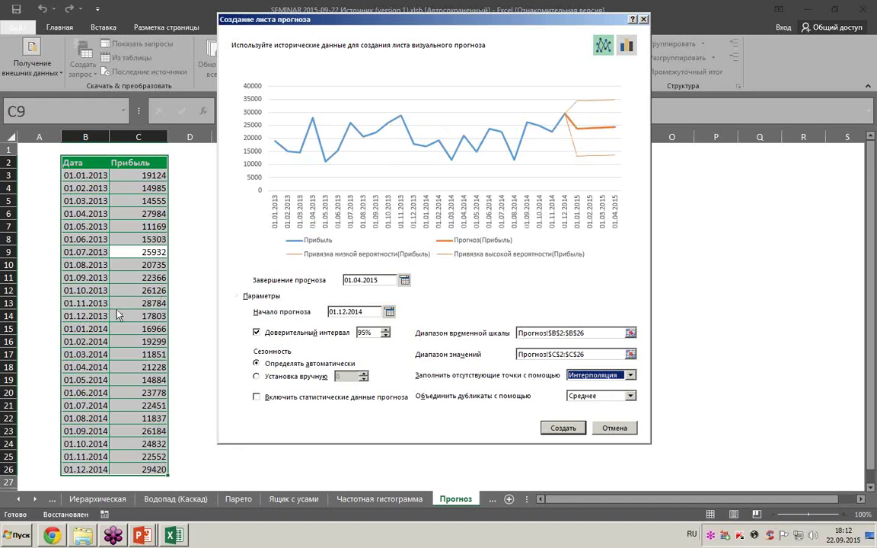
left_click(631, 396)
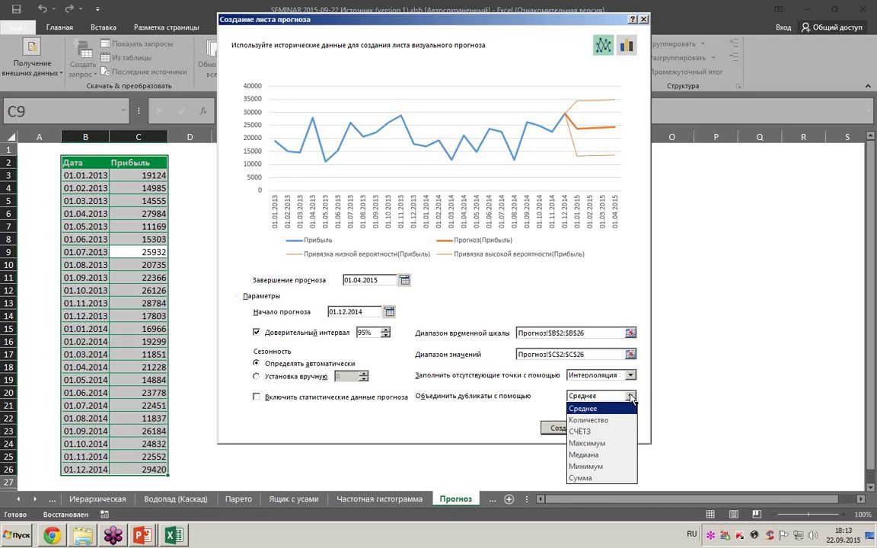
left_click(363, 401)
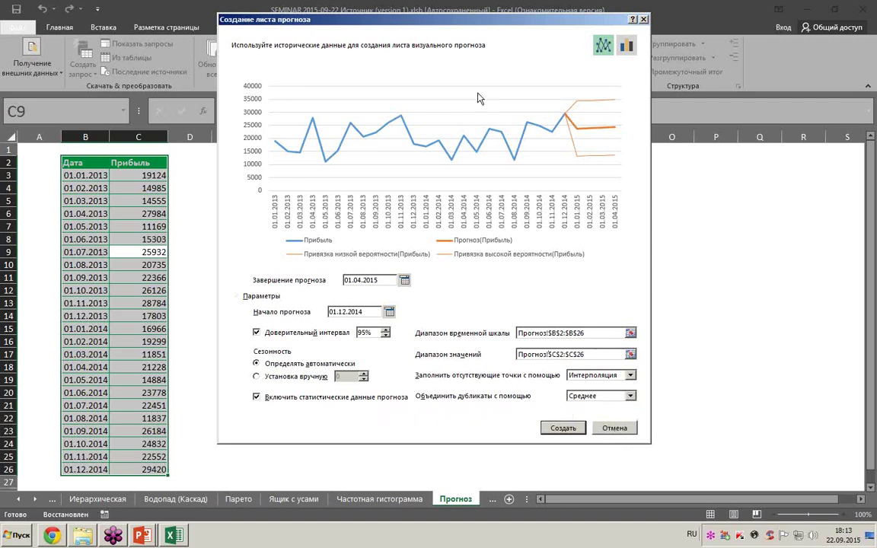
left_click_drag(470, 19, 460, 23)
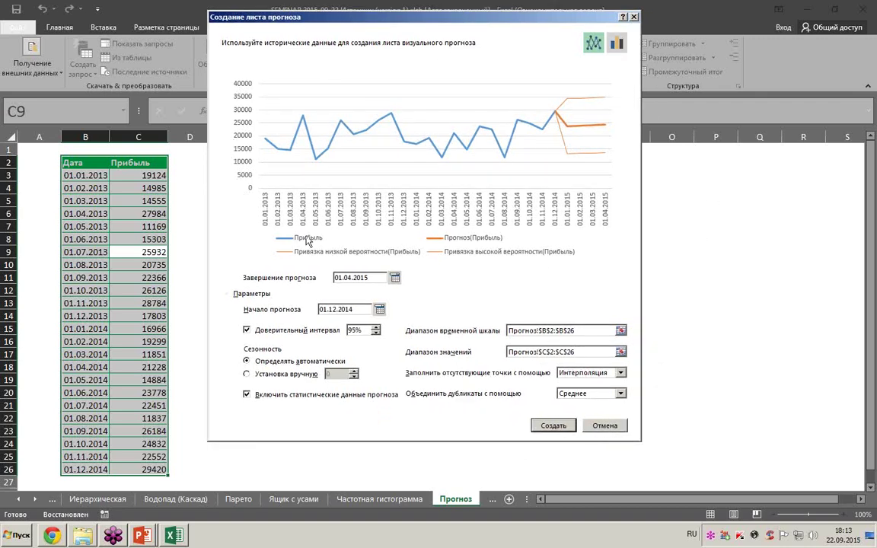
- Create the Лист4 forecast sheet and select C26 to show its ПРЕДСКАЗ.ETS formula
left_click(551, 428)
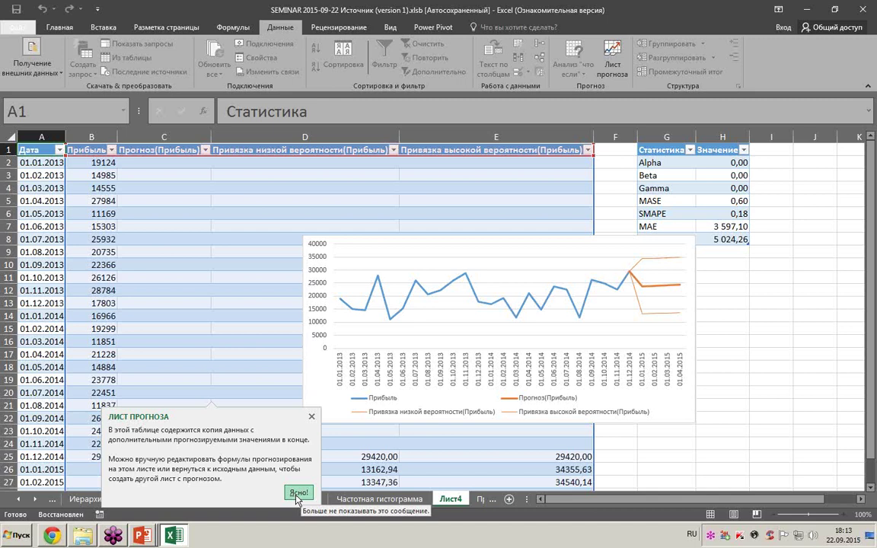
left_click(298, 493)
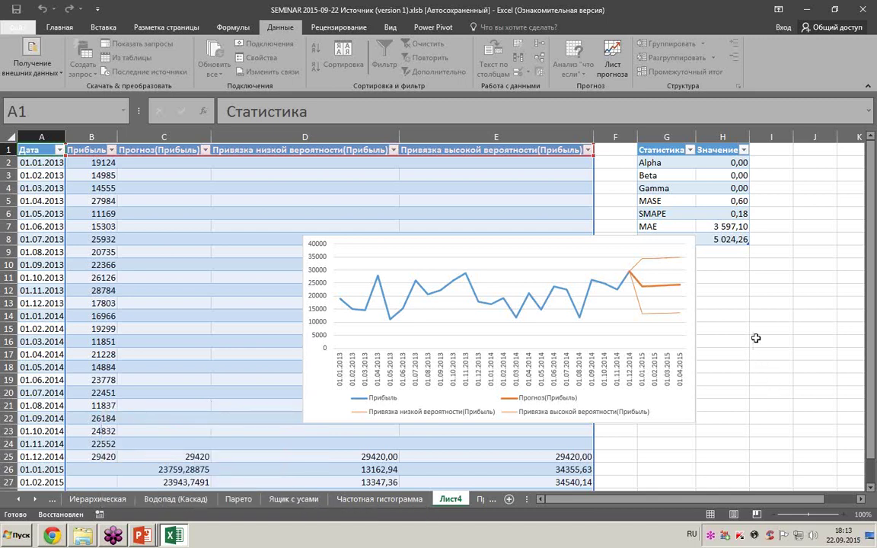
scroll(756, 338, "down", 1)
left_click(518, 199)
left_click_drag(529, 200, 479, 213)
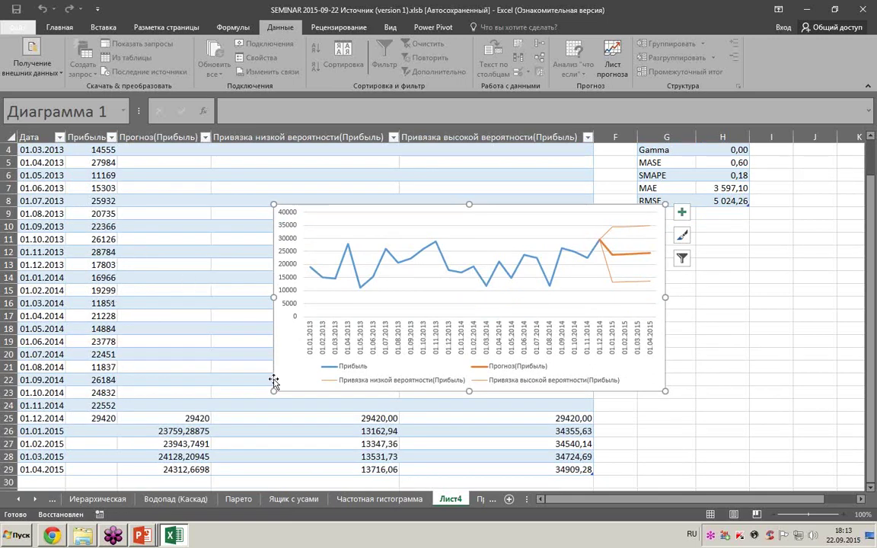
scroll(218, 355, "down", 2)
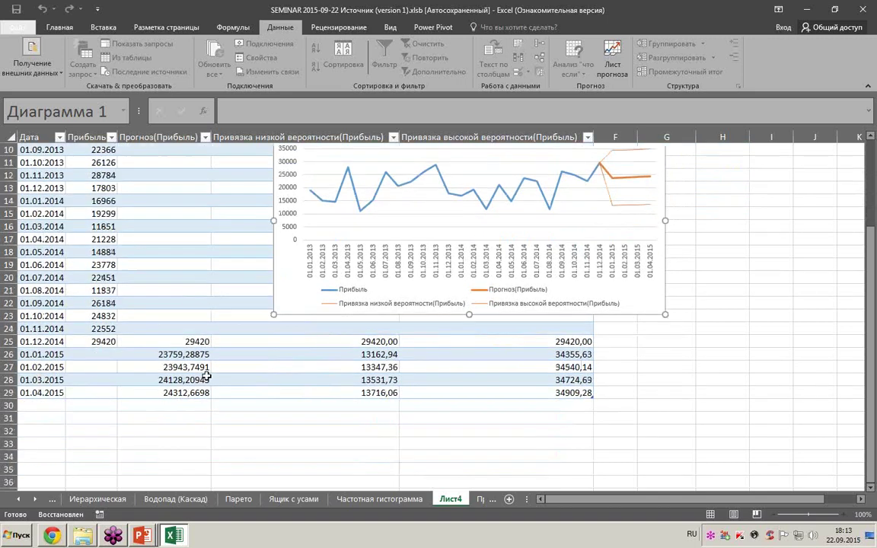
left_click(174, 355)
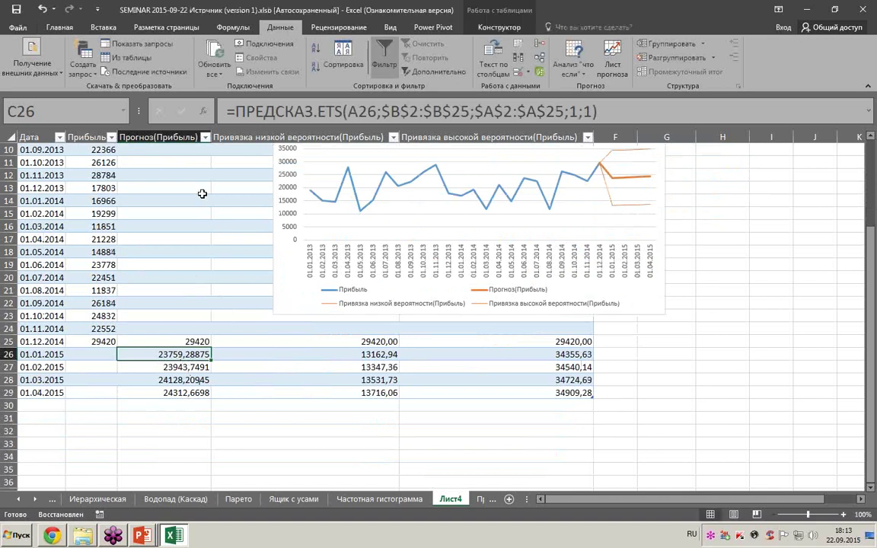
- Examine the ПРЕДСКАЗ.ETS arguments in cell C26, then leave the cell
left_click(316, 111)
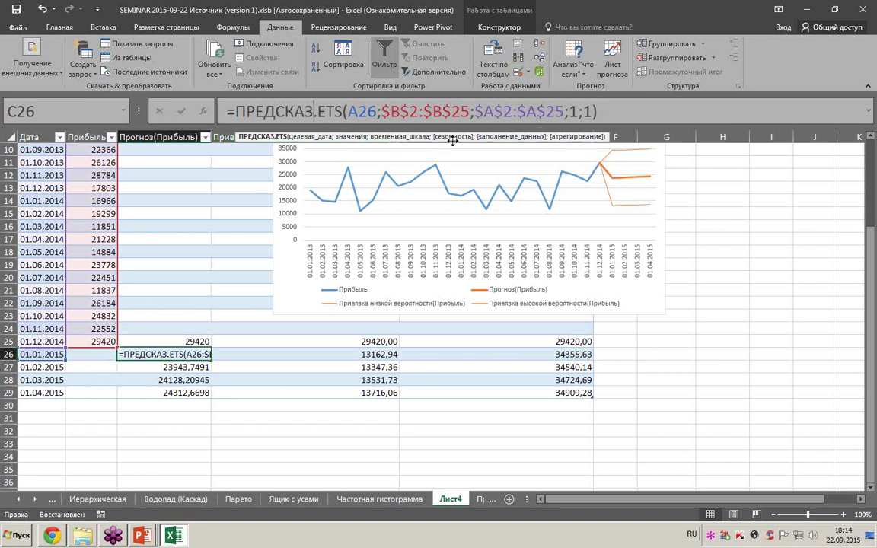
left_click(376, 365)
key("Right")
key("Up")
key("Up")
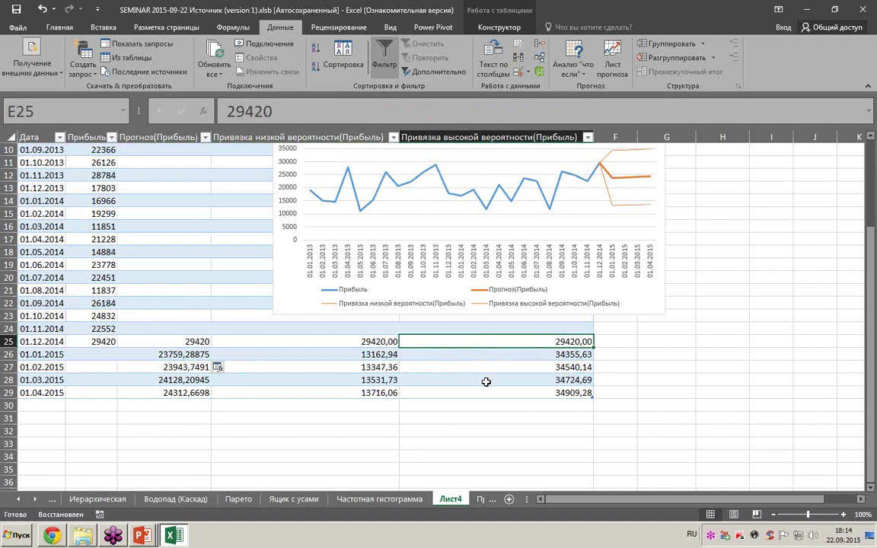
- Enlarge the Лист4 forecast chart up and left, then go to the Прогноз sheet
scroll(583, 438, "up", 3)
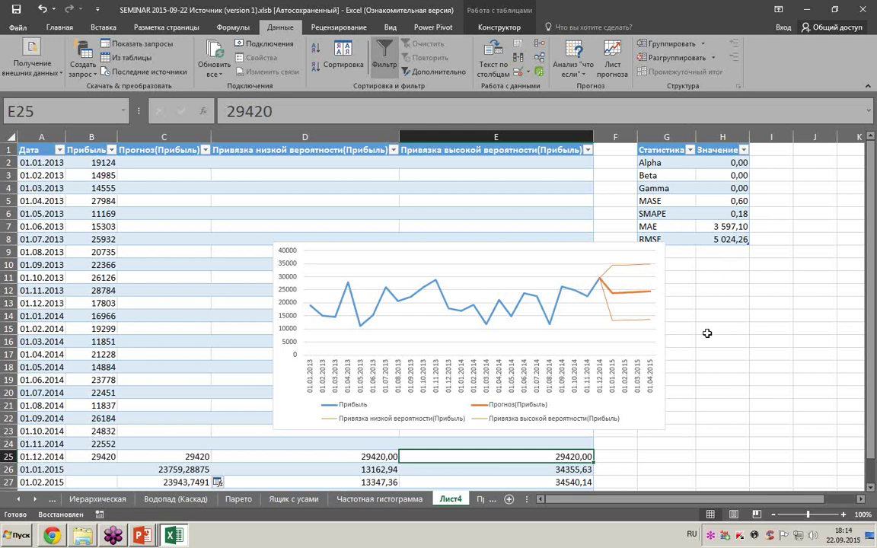
left_click(280, 365)
left_click_drag(271, 242, 217, 181)
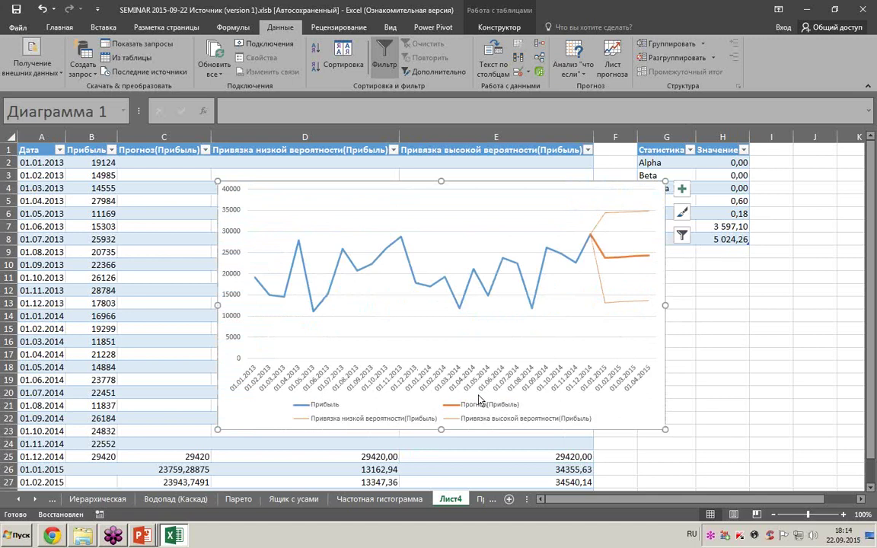
left_click(476, 499)
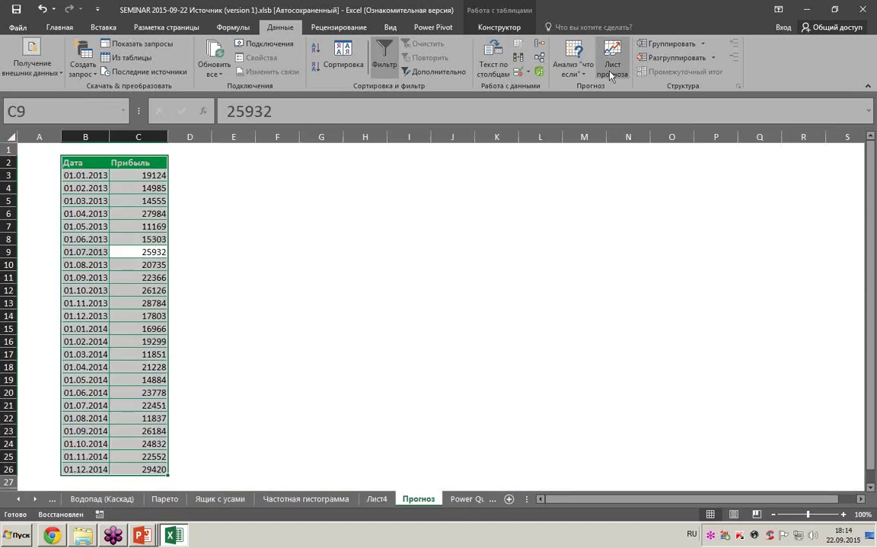
- Create a new forecast sheet with seasonality set manually to 6
left_click(612, 69)
left_click(274, 354)
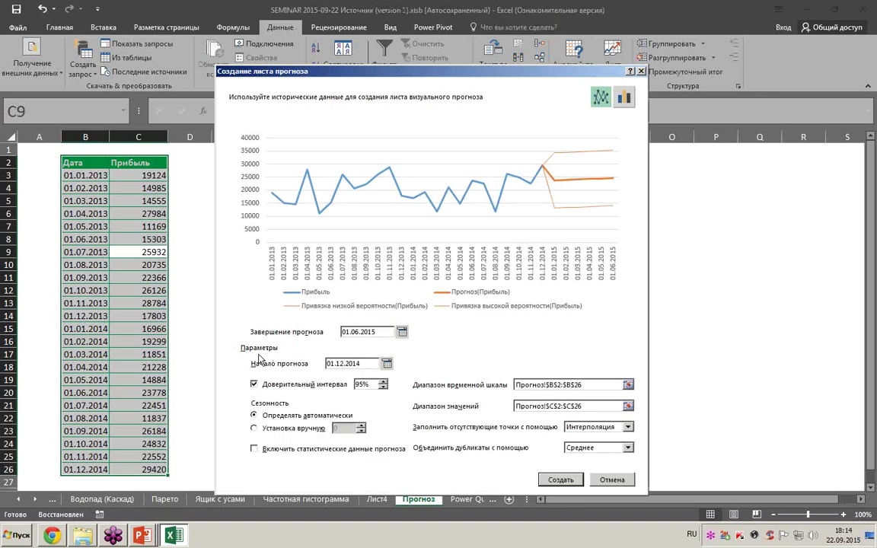
left_click(254, 428)
left_click(362, 426)
left_click(363, 426)
left_click(363, 426)
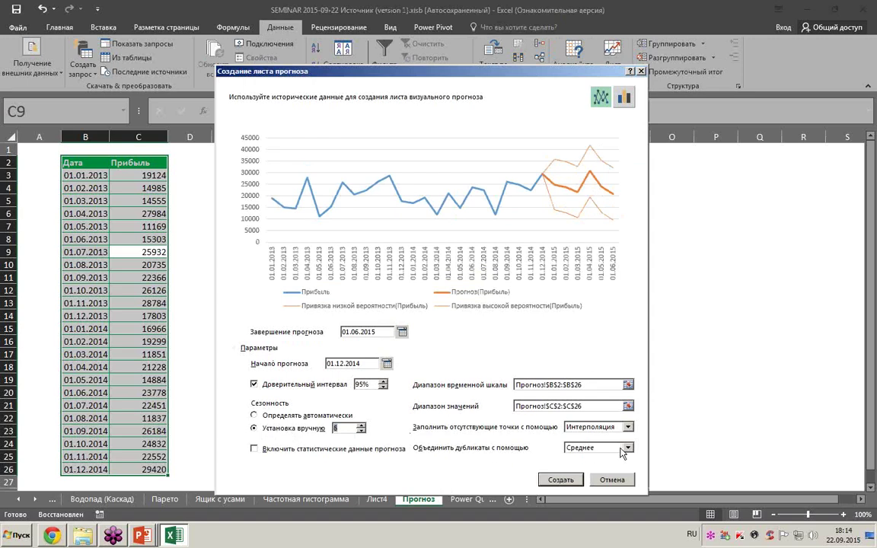
left_click(561, 480)
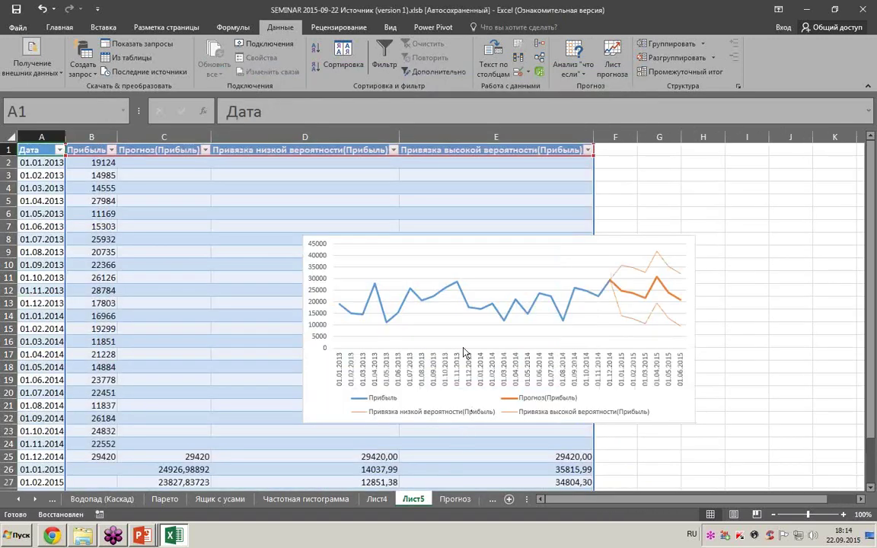
- Compare Лист5 with Лист4 and move the new forecast chart up and left
left_click(376, 500)
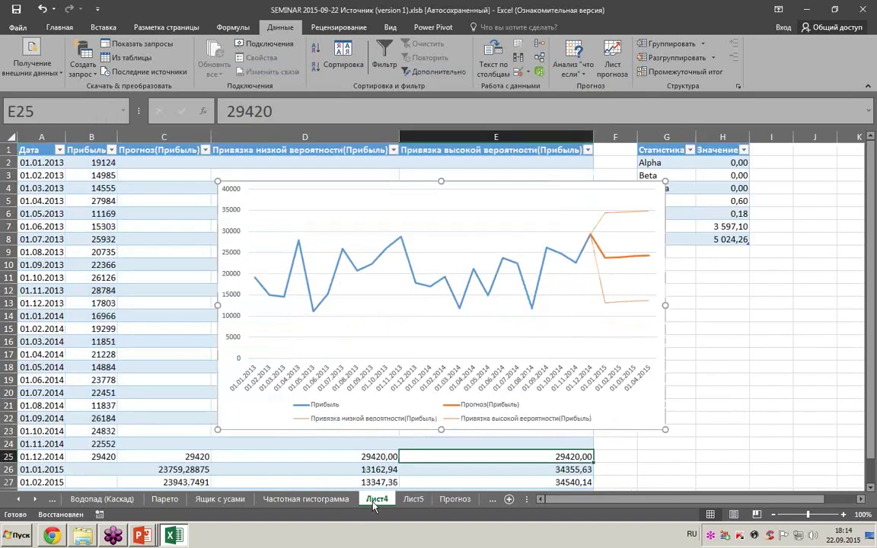
left_click(413, 499)
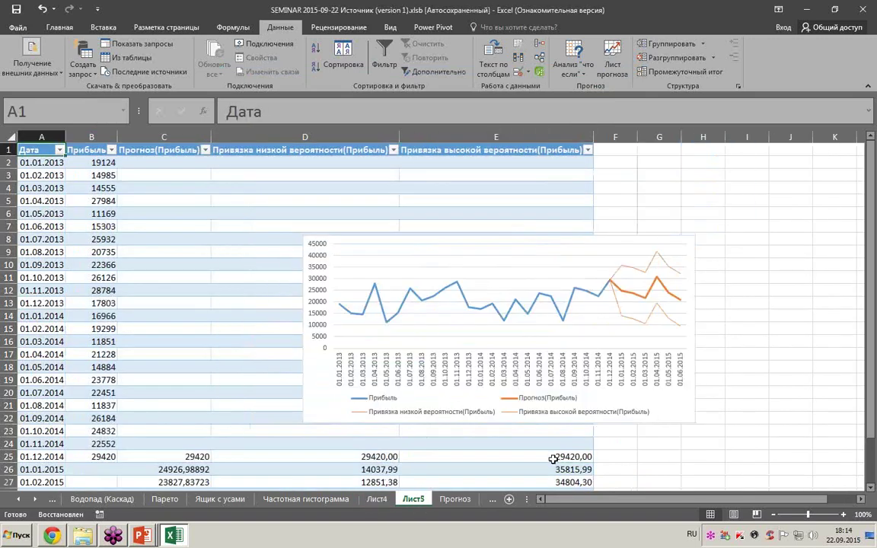
left_click_drag(541, 242, 481, 202)
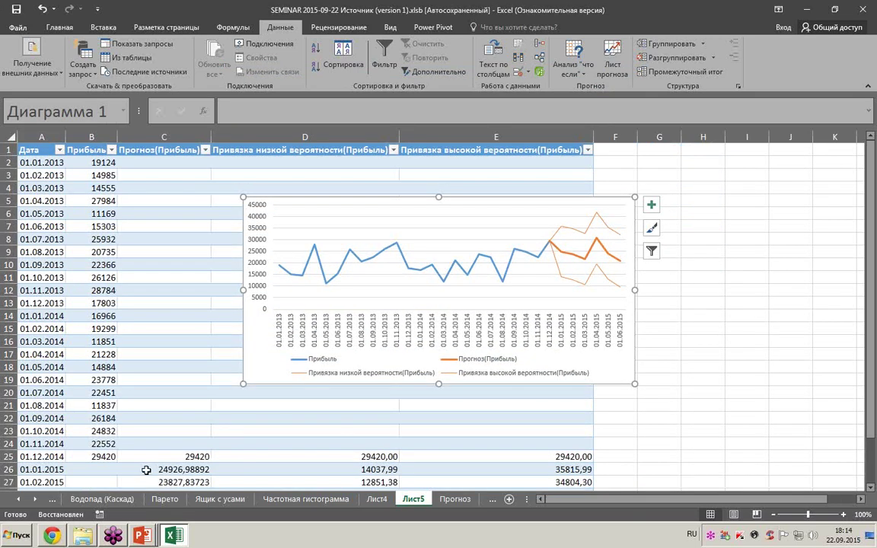
left_click(171, 470)
left_click(198, 430)
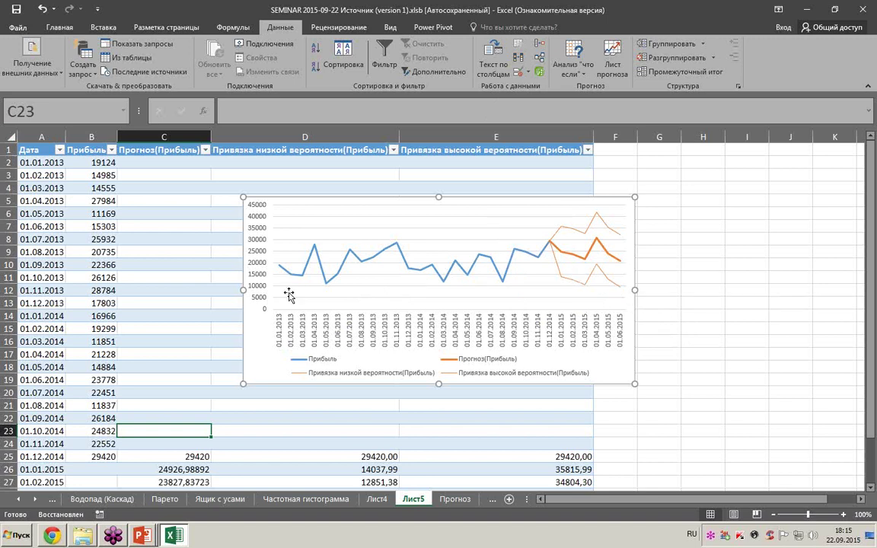
left_click(151, 531)
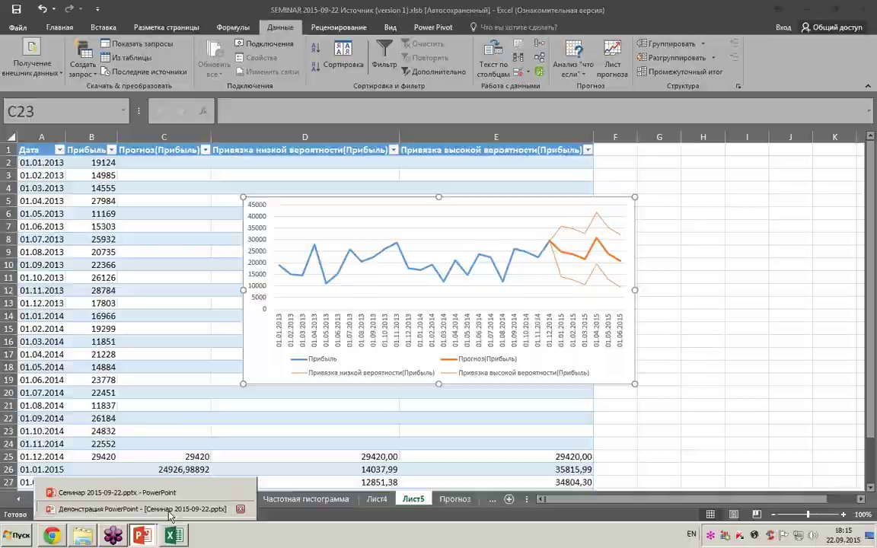
left_click(144, 509)
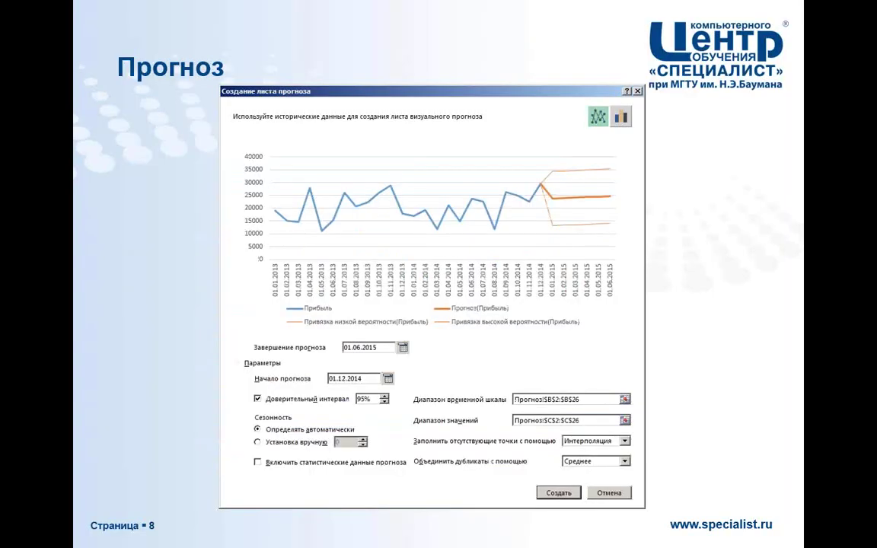
key("alt+Tab")
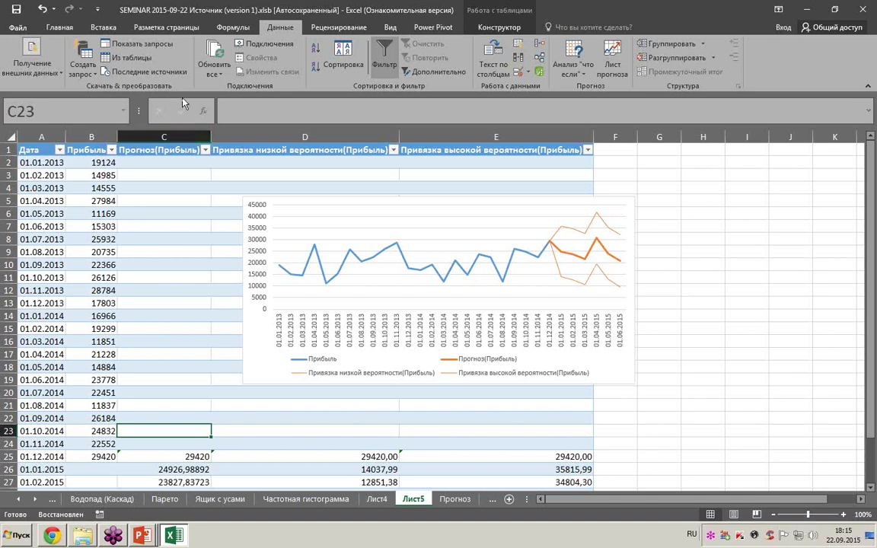
- Check the Get External Data sources, then switch to the Power Pivot ribbon
left_click(60, 68)
left_click(59, 70)
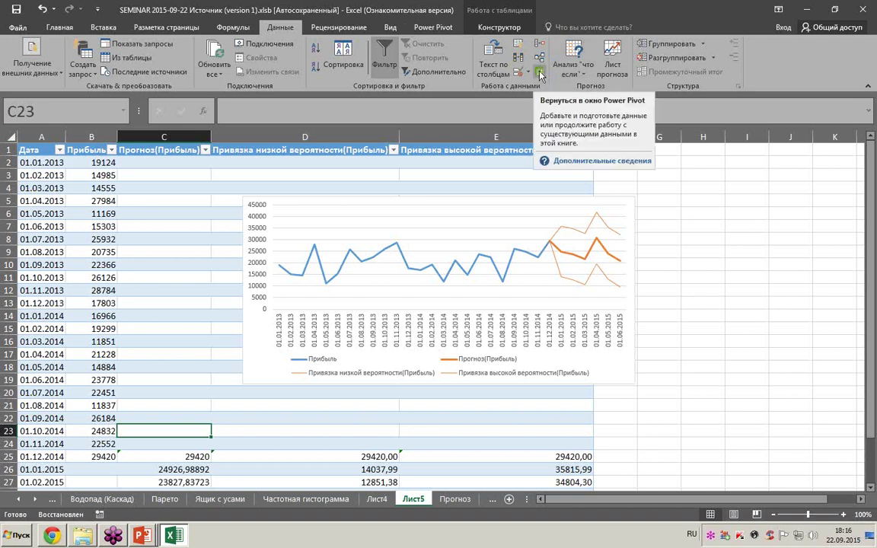
left_click(442, 32)
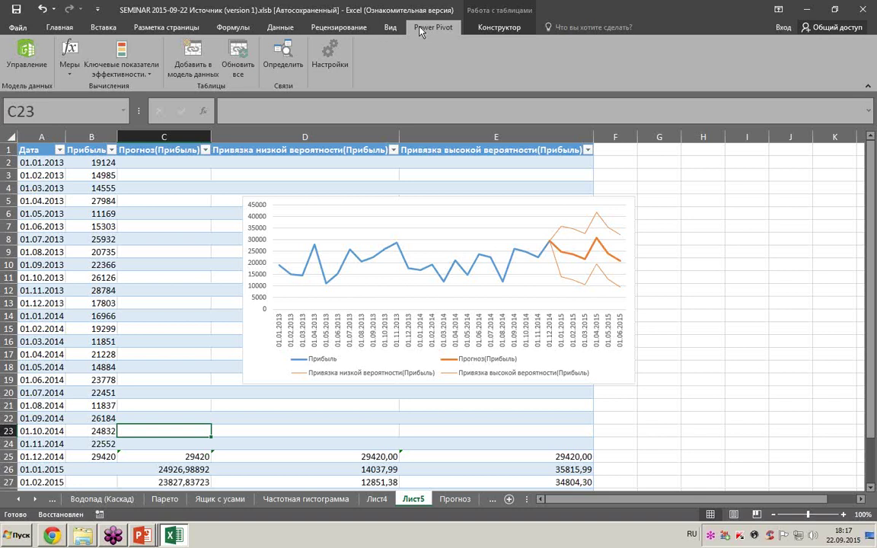
- Switch to the Частотная гистограмма sheet and bring up the Insert ribbon
left_click(278, 498)
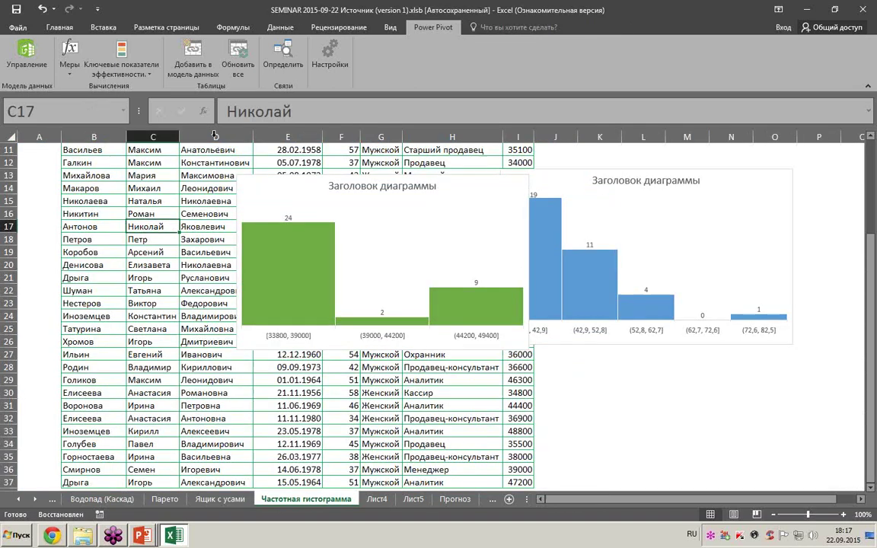
left_click(55, 28)
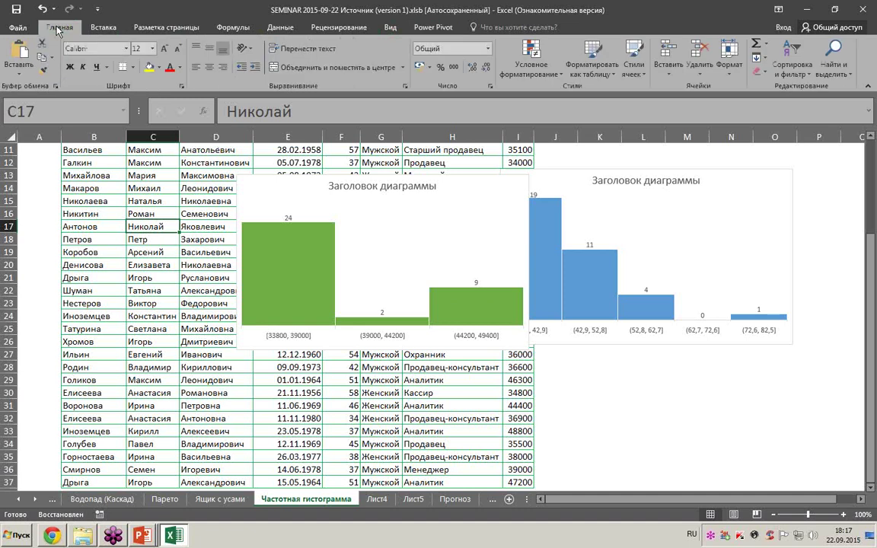
left_click(95, 28)
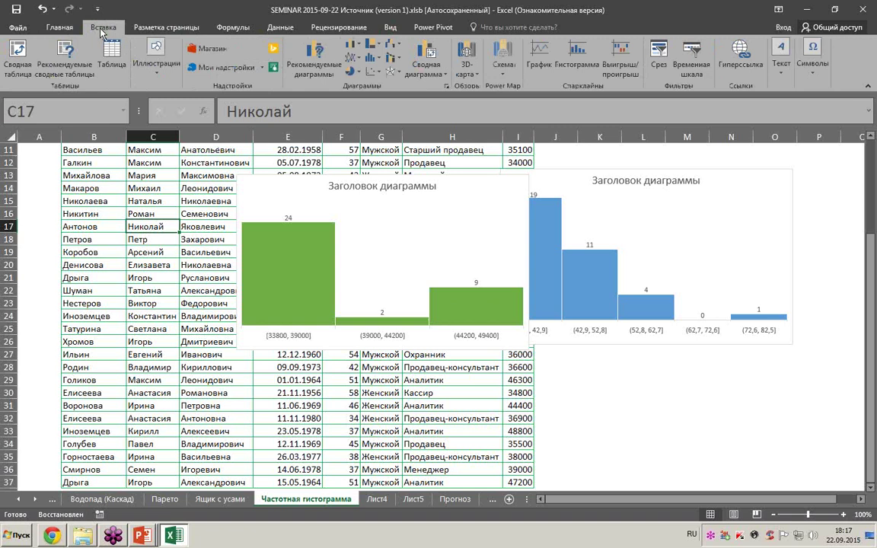
- Insert the People Graph add-in and trust it so it loads
left_click(274, 68)
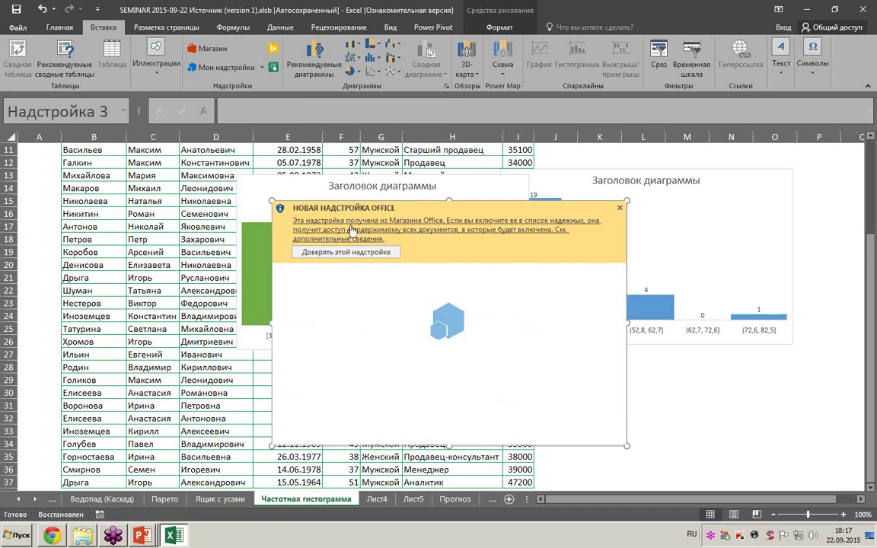
left_click(384, 255)
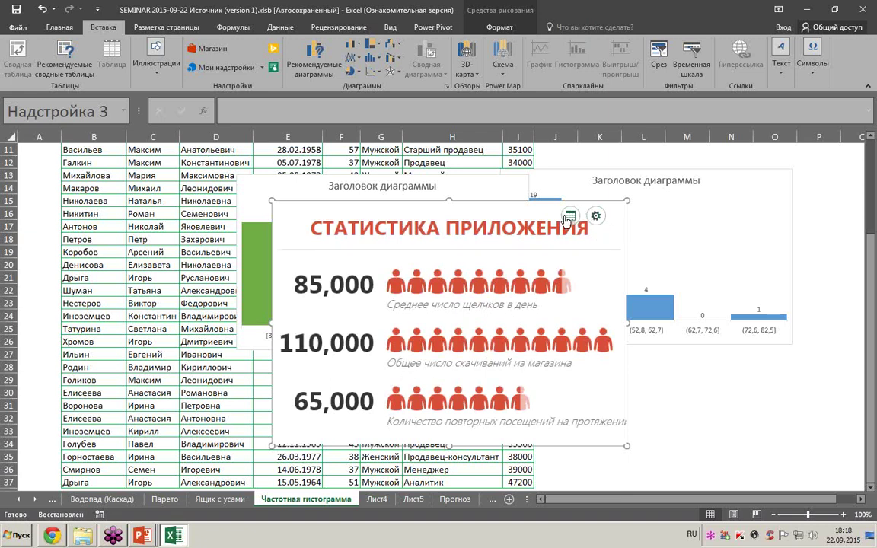
- Switch the People Graph icons to the third, thin standing figure shape
left_click(569, 219)
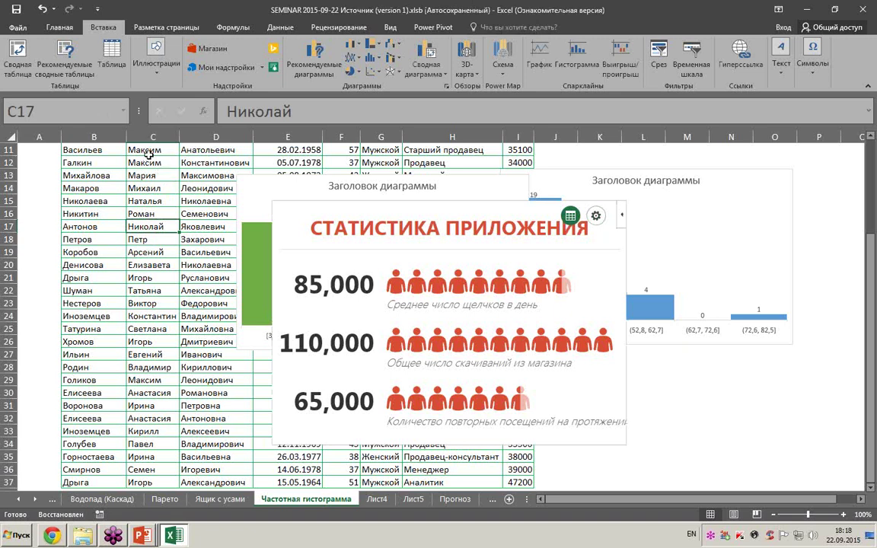
scroll(284, 205, "up", 3)
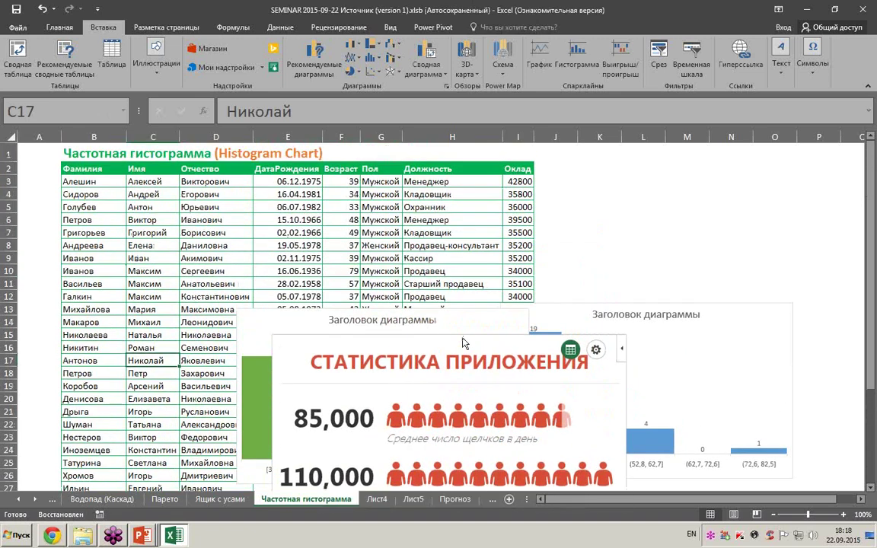
left_click(597, 352)
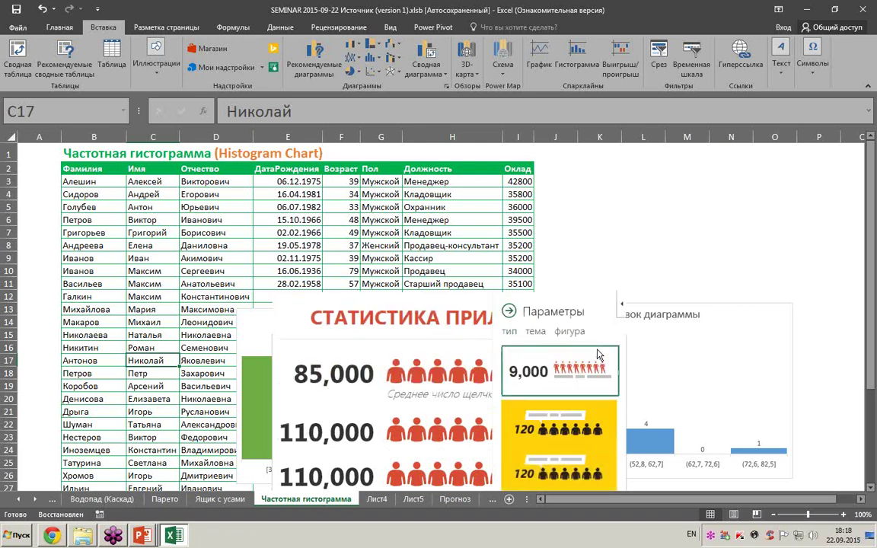
scroll(586, 358, "down", 3)
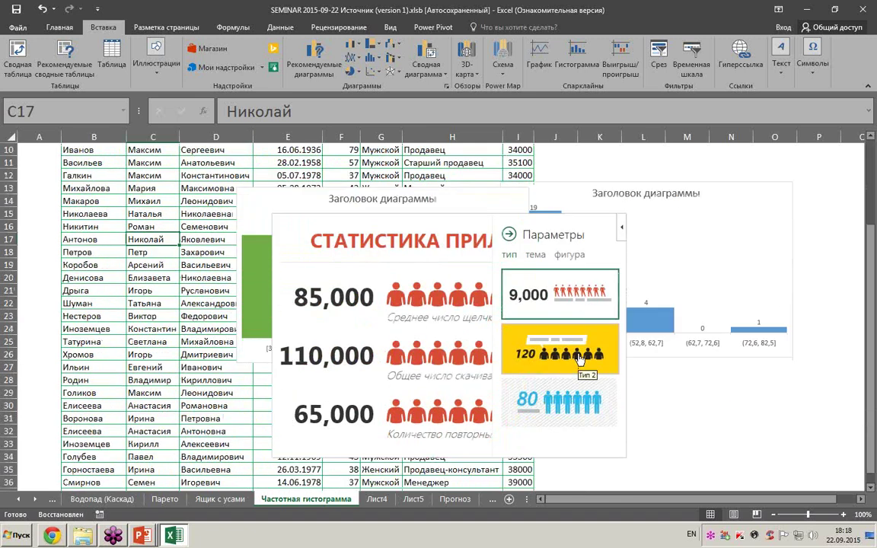
left_click(570, 256)
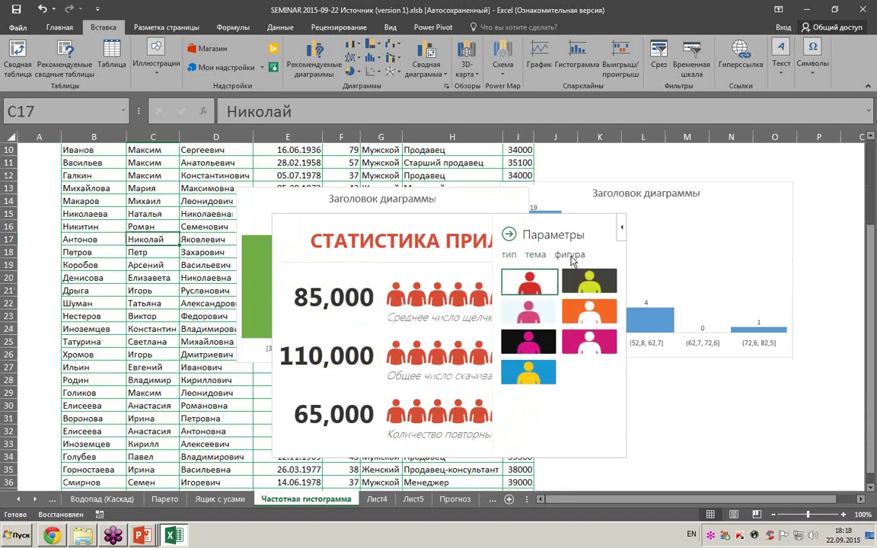
left_click(571, 256)
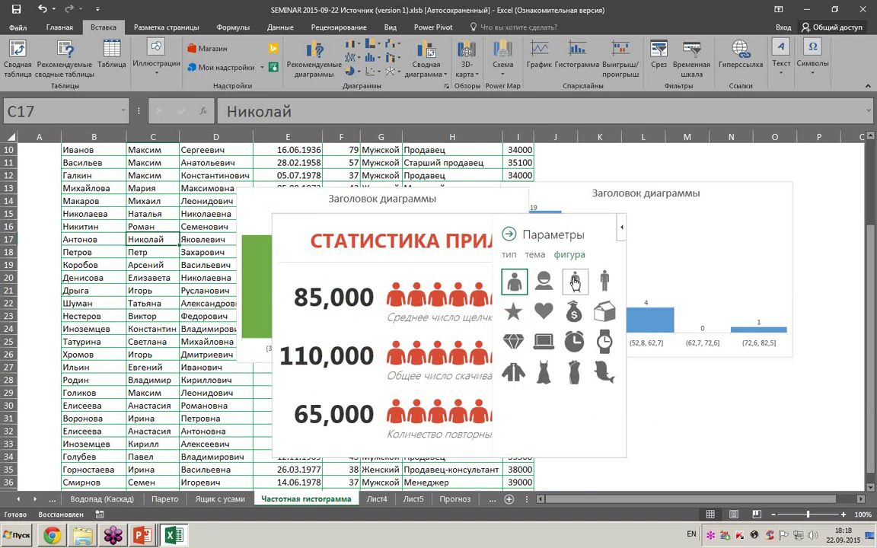
left_click(575, 282)
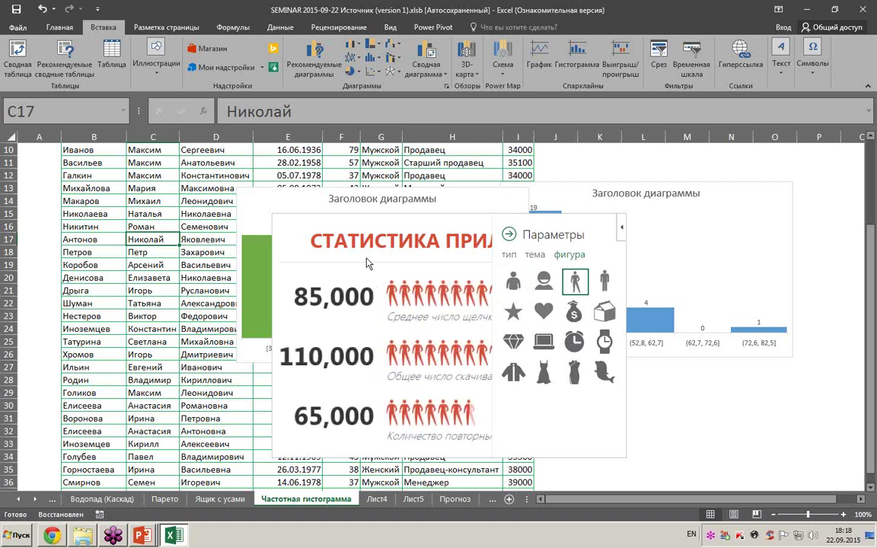
left_click(487, 261)
left_click(570, 228)
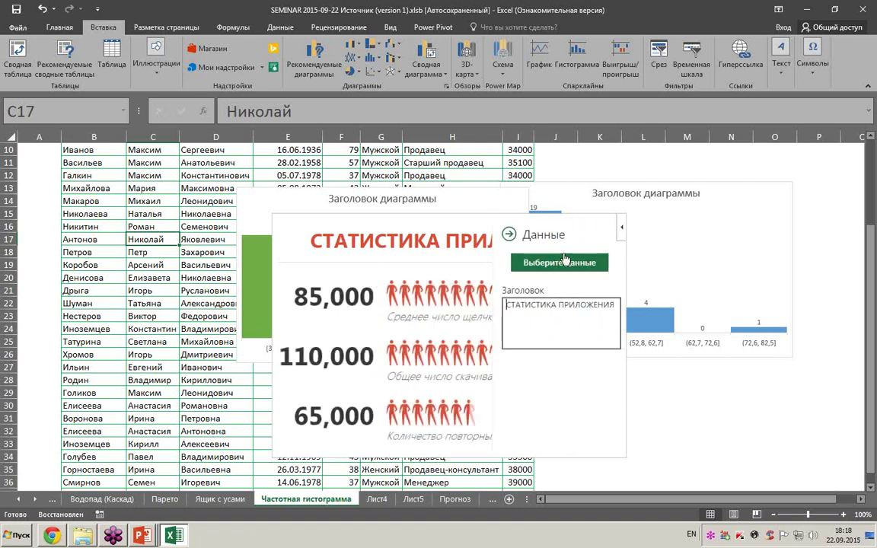
- Point the People Graph at positions and salaries in H2:I8 and create it
left_click(557, 263)
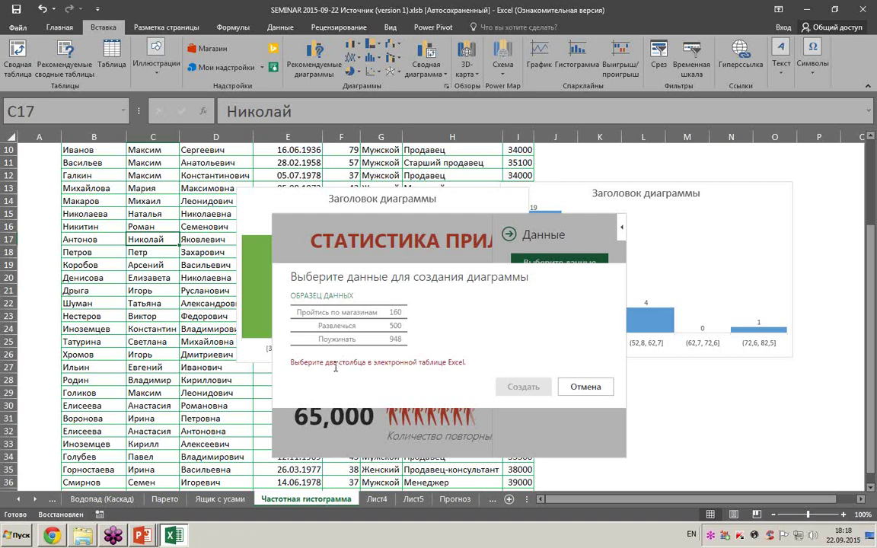
left_click_drag(145, 175, 204, 233)
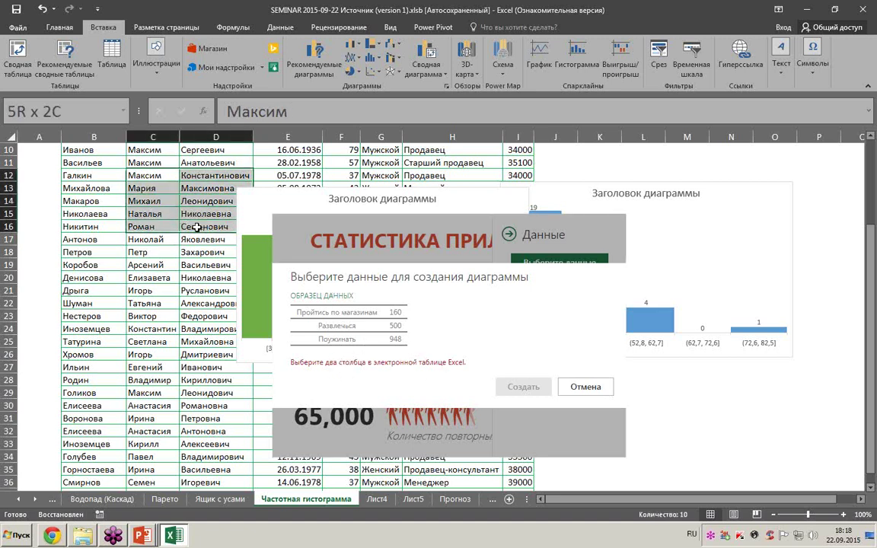
scroll(305, 204, "up", 3)
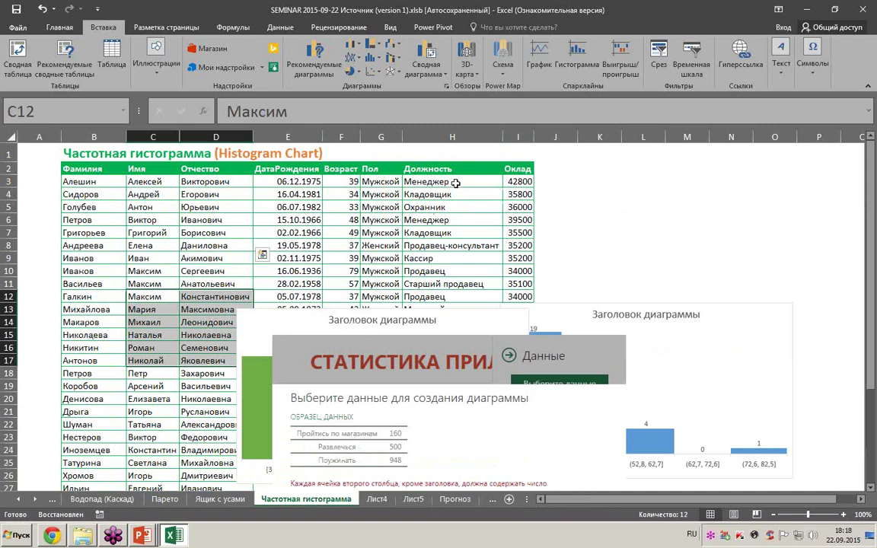
left_click_drag(445, 169, 509, 245)
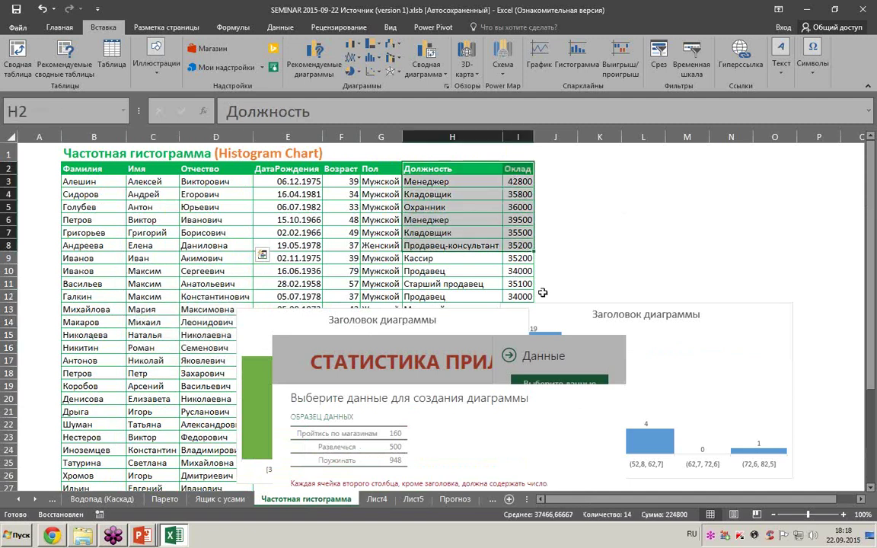
scroll(537, 297, "down", 5)
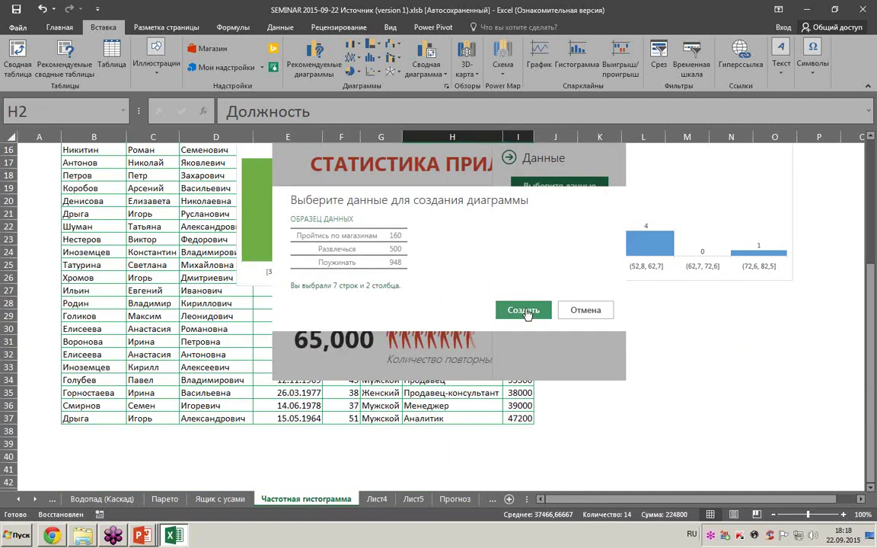
left_click(524, 310)
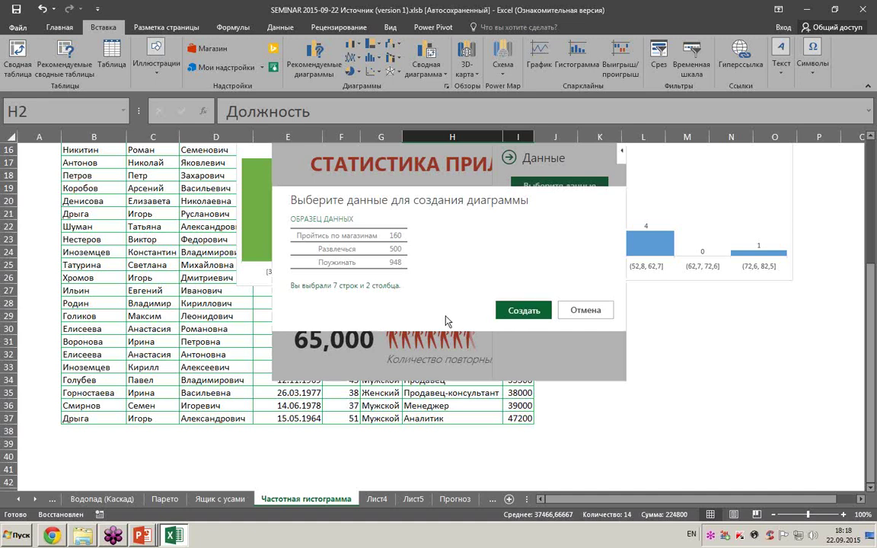
left_click(508, 318)
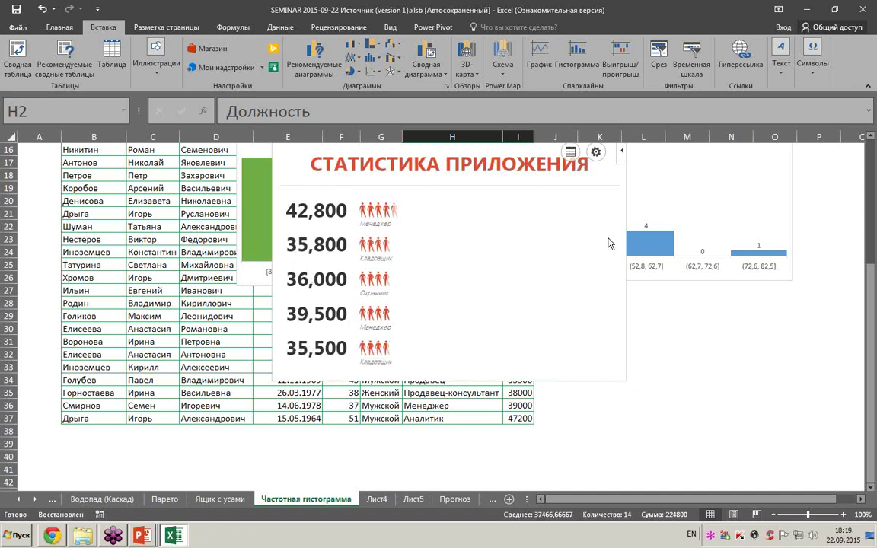
- Delete the People Graph object from the Частотная гистограмма sheet
left_click_drag(626, 264, 644, 313)
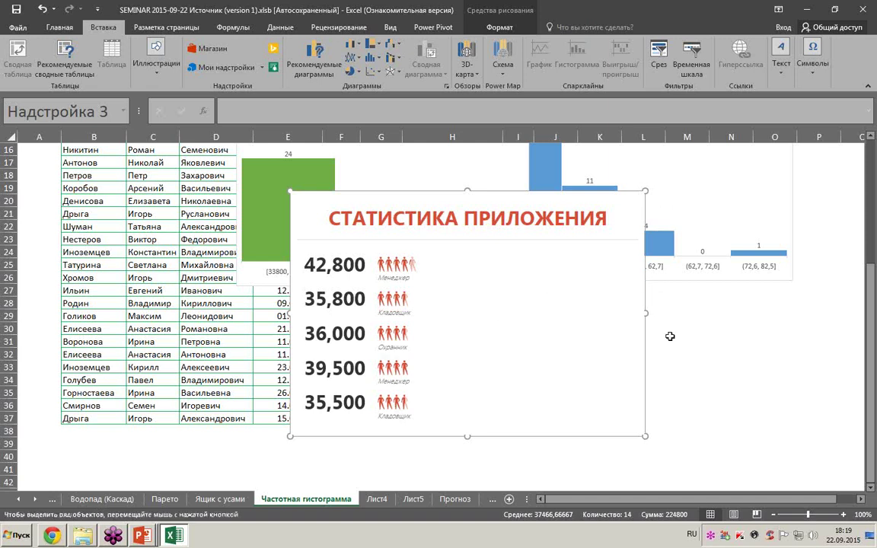
key("Delete")
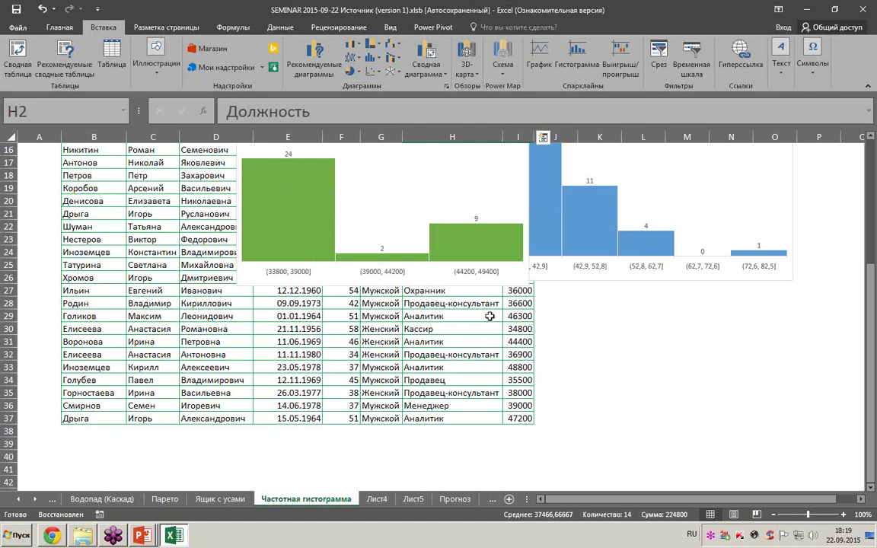
left_click(518, 341)
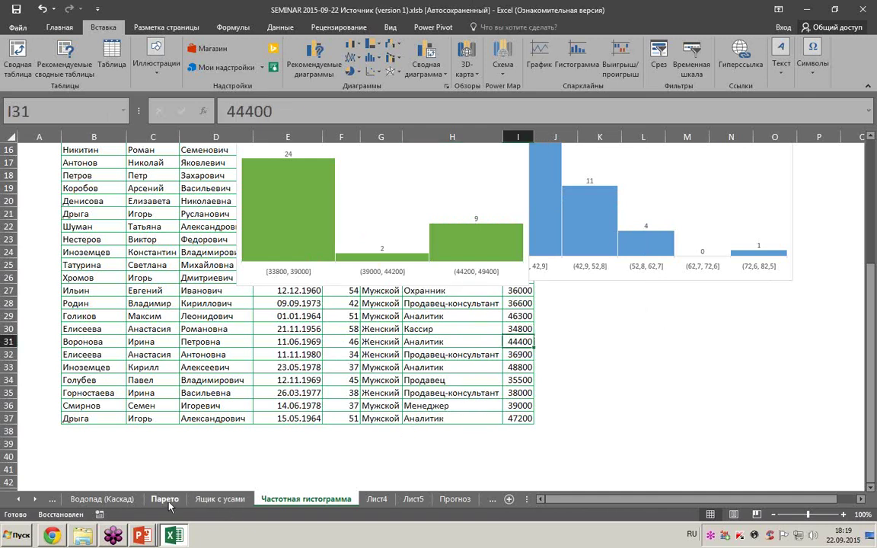
- Go to the Иерархическая sheet and select the treemap data B3:D13
left_click(84, 501)
left_click(52, 499)
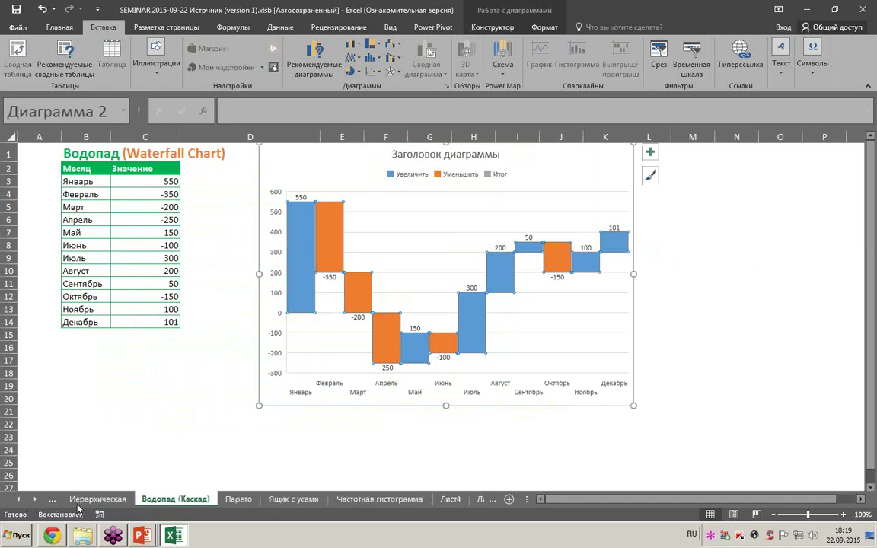
left_click(97, 499)
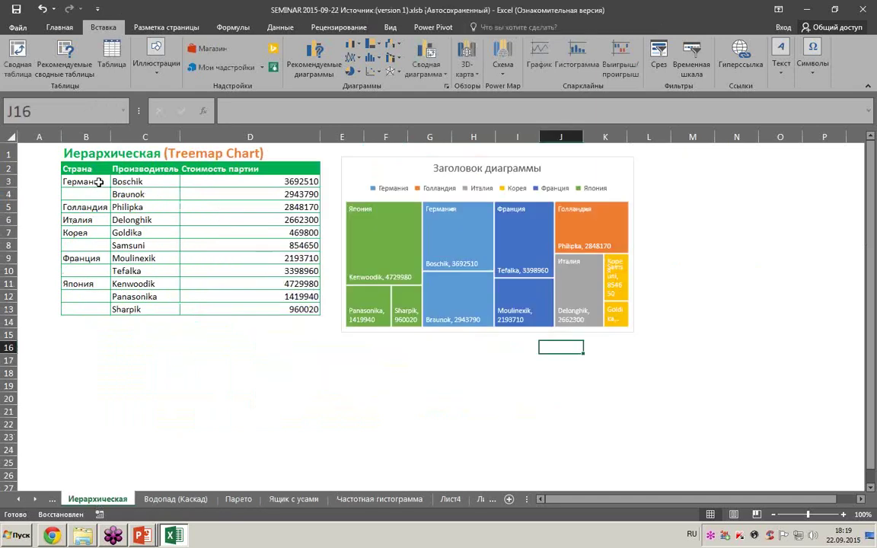
left_click_drag(99, 182, 280, 305)
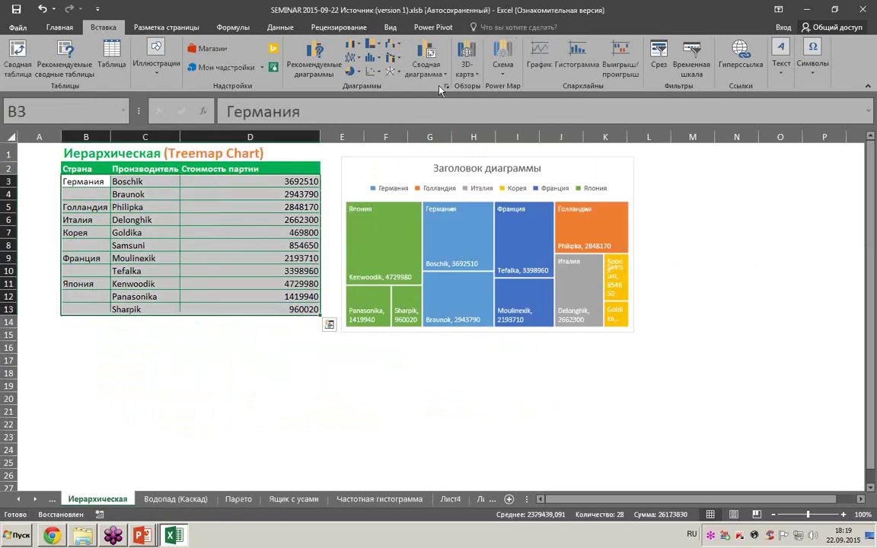
- Browse the radar chart gallery and the Power Map and 3D Maps launch options without inserting anything
left_click(393, 73)
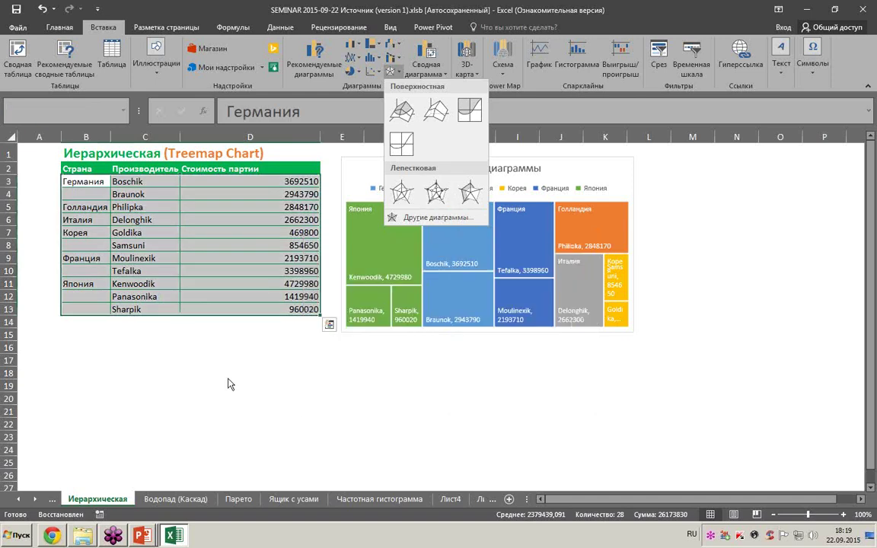
left_click(233, 381)
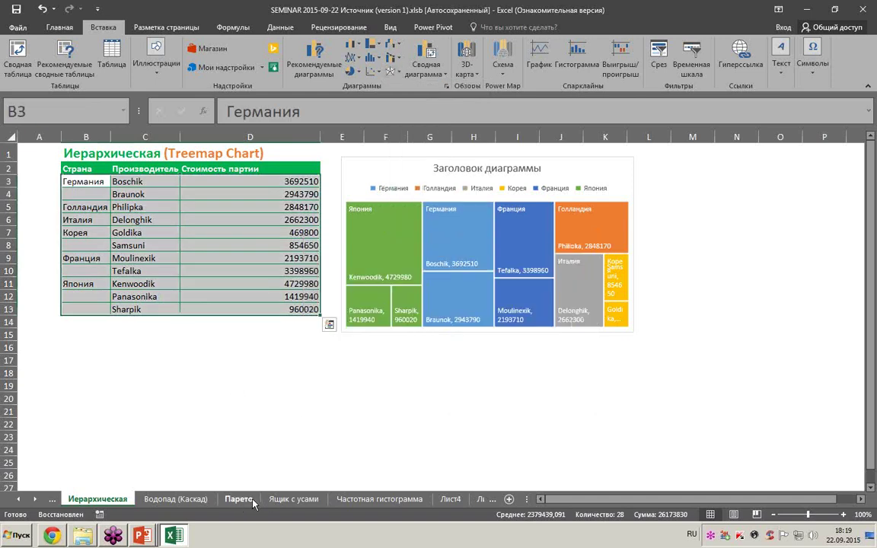
left_click(455, 374)
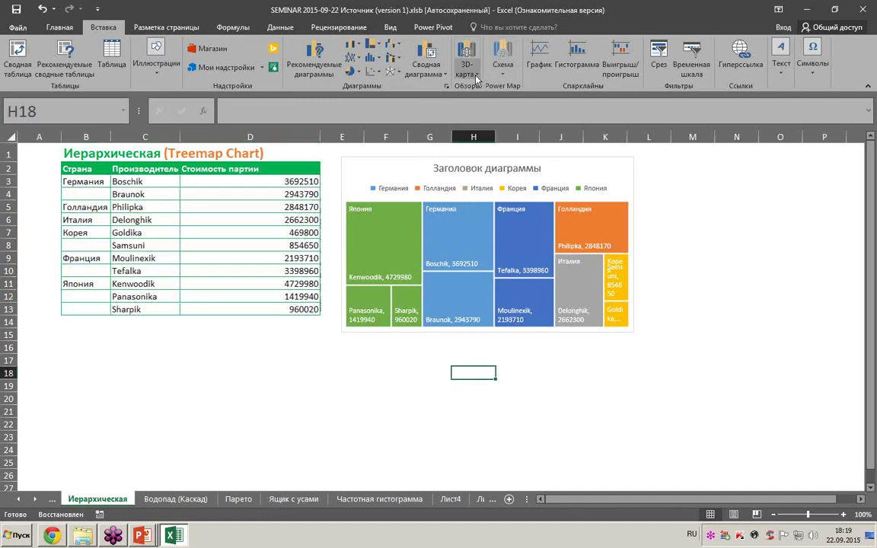
left_click(503, 65)
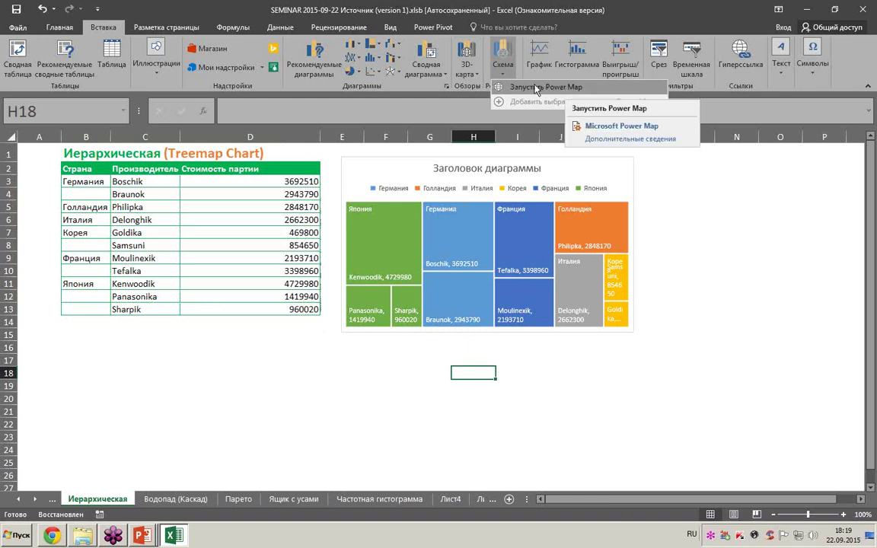
left_click(469, 70)
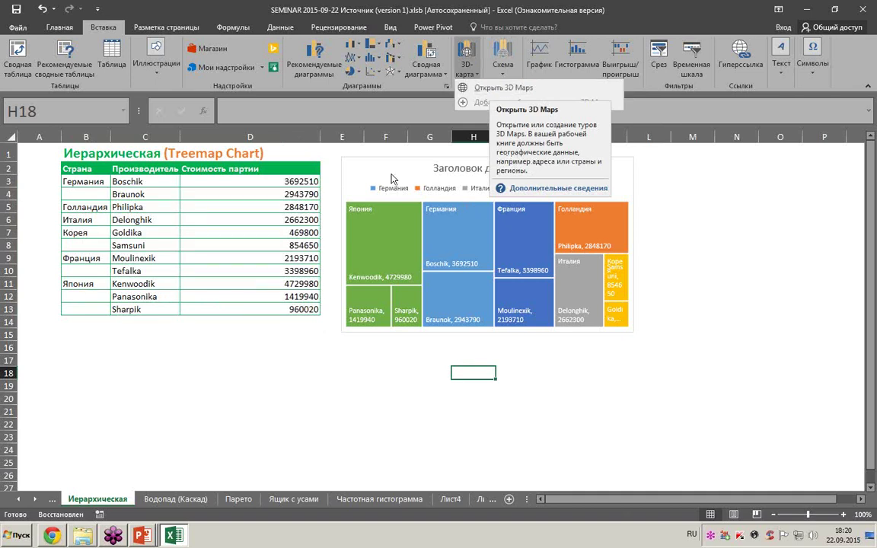
- Launch 3D Maps for the treemap data, letting the installer remove the old add-in and close Excel
left_click(229, 199)
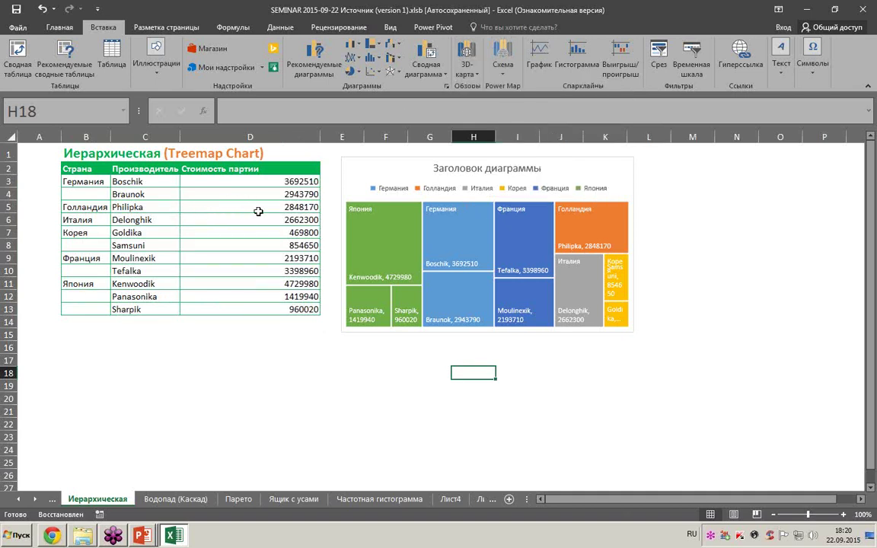
left_click(251, 206)
left_click(473, 76)
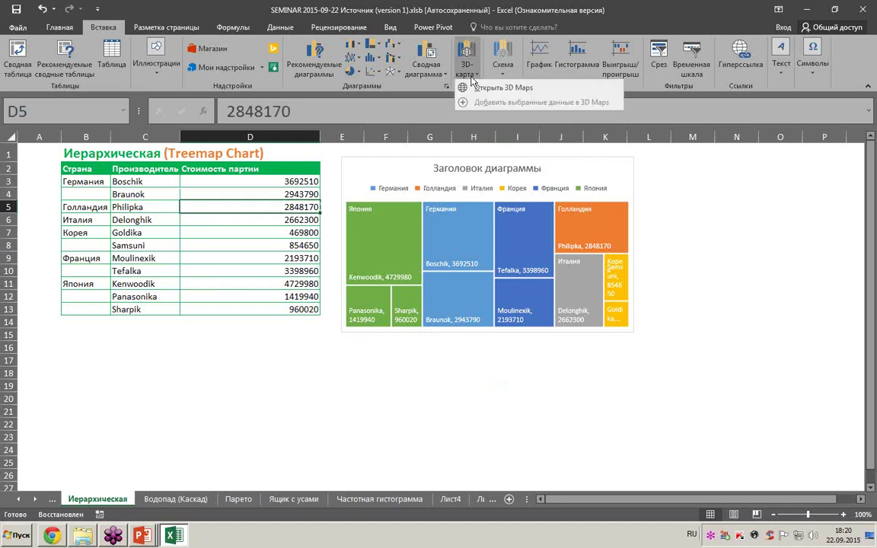
left_click(468, 89)
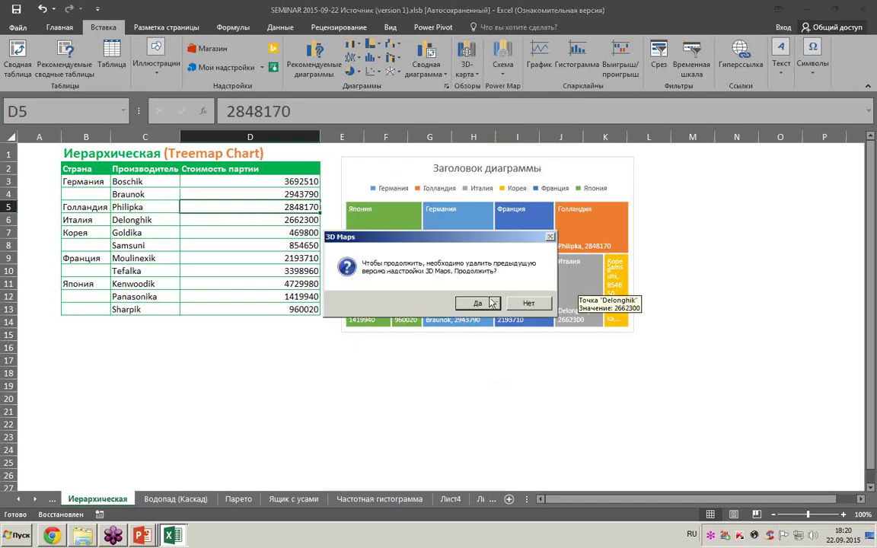
left_click(480, 304)
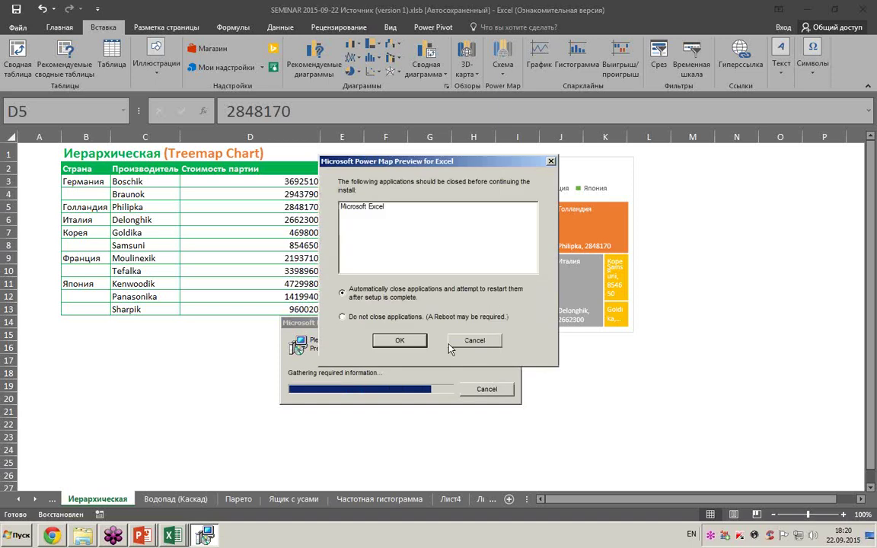
left_click(415, 343)
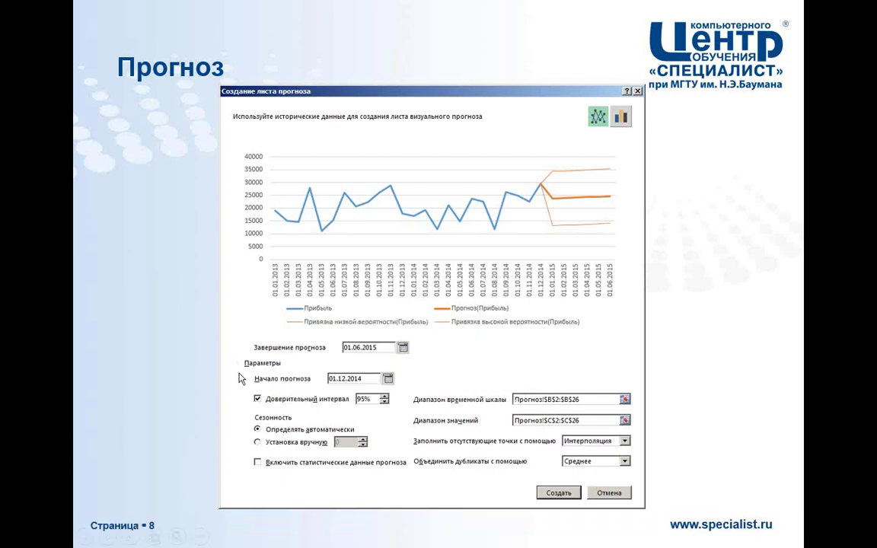
- End the slideshow, reopen the autosaved SEMINAR copy, and select the Производитель and Стоимость партии data
key("Escape")
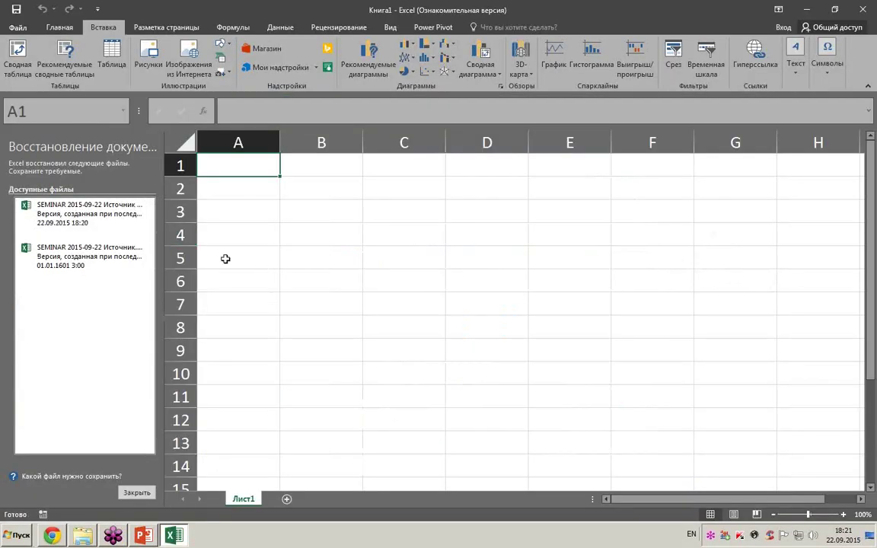
mouse_move(84, 214)
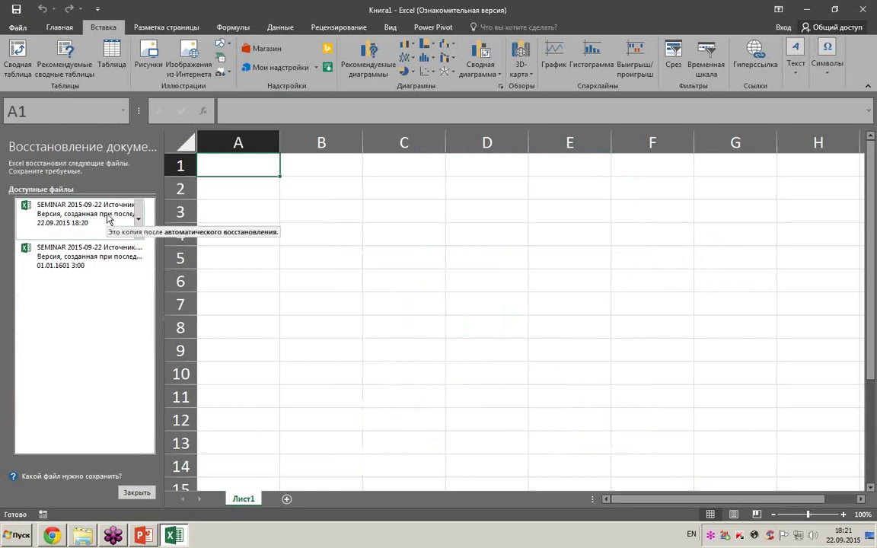
left_click(107, 219)
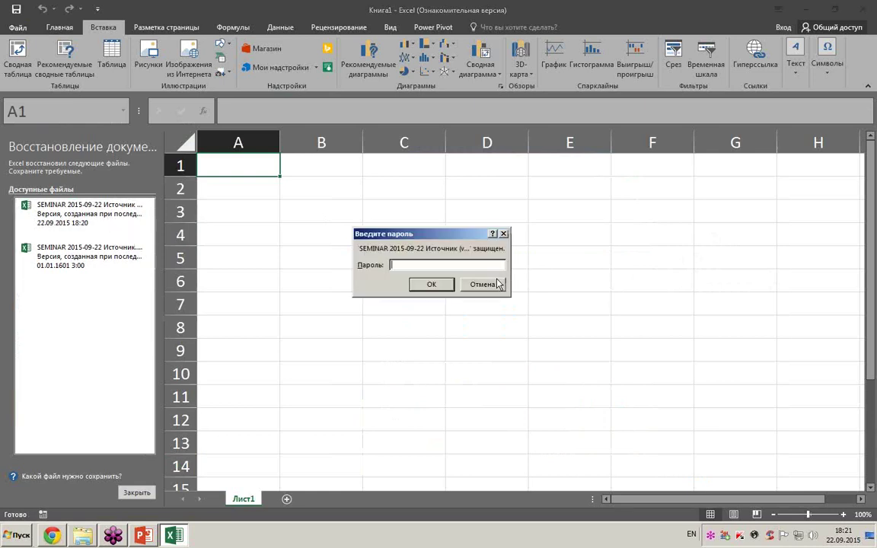
key("Return")
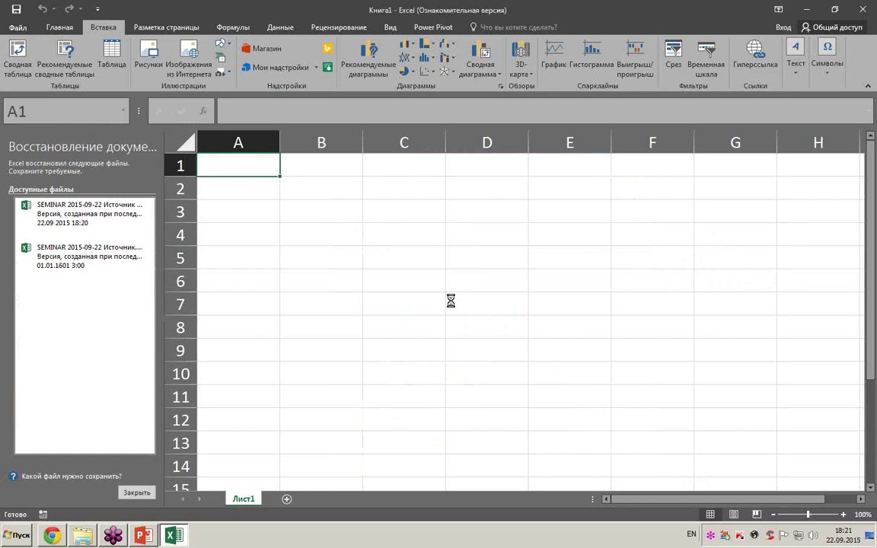
left_click(145, 494)
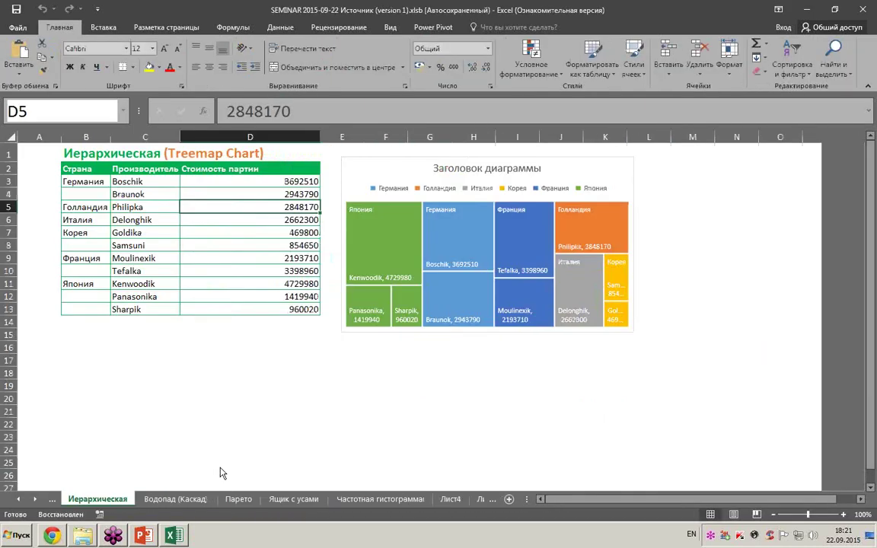
mouse_move(141, 171)
left_mouse_down()
mouse_move(234, 293)
mouse_move(235, 309)
left_mouse_up()
- Launch 3D-карта from the Вставка tab with C2:D13 selected
left_click(243, 29)
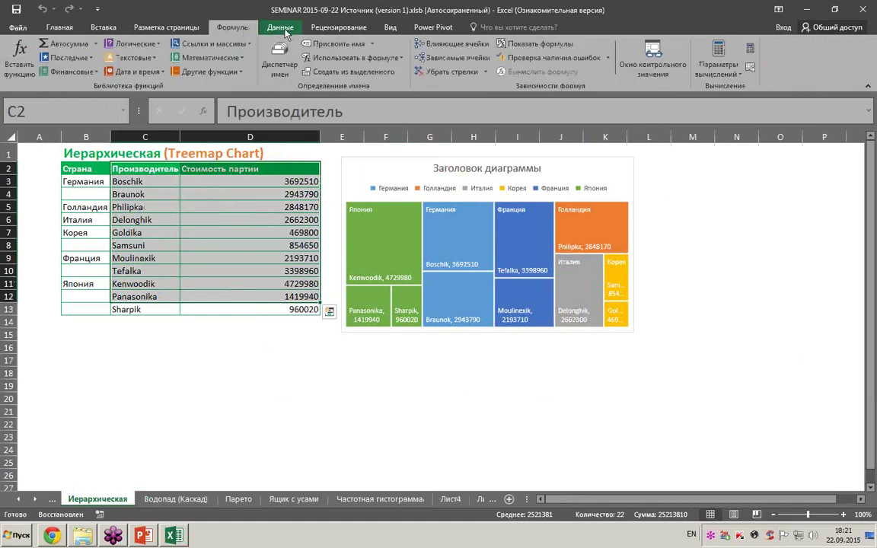
left_click(103, 27)
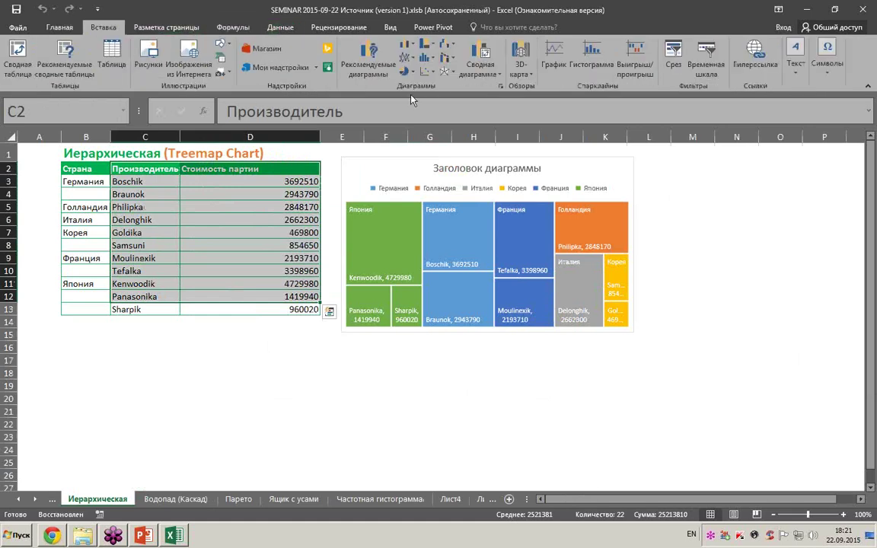
left_click(521, 60)
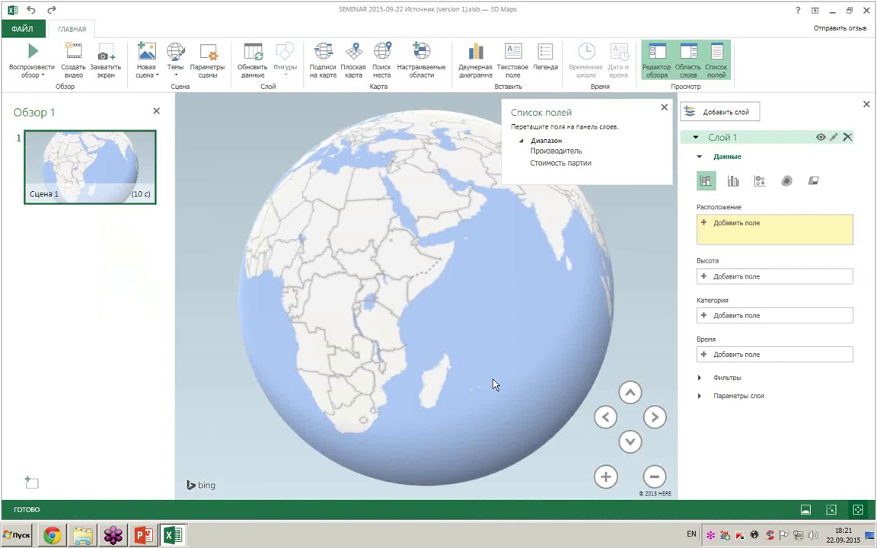
- Add Производитель as the location field and Стоимость партии as the height
left_click(731, 224)
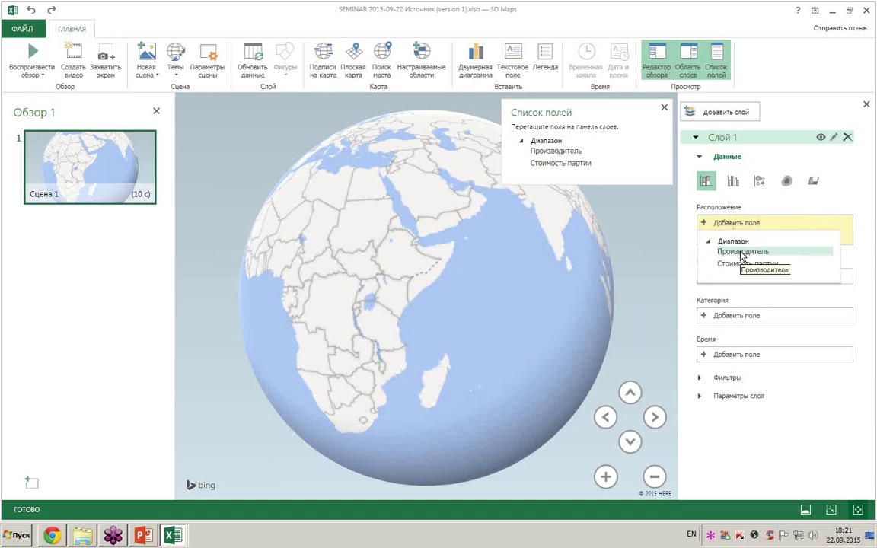
left_click(742, 252)
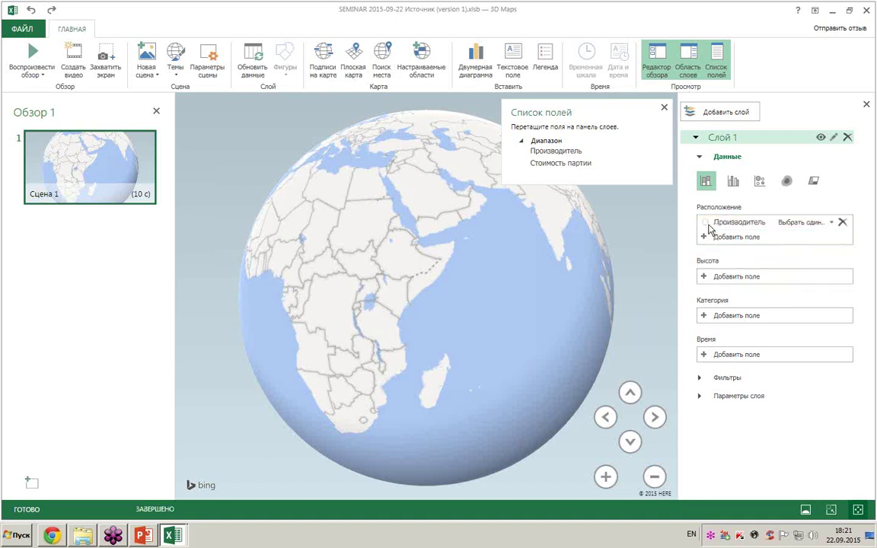
left_click(756, 276)
left_click(752, 318)
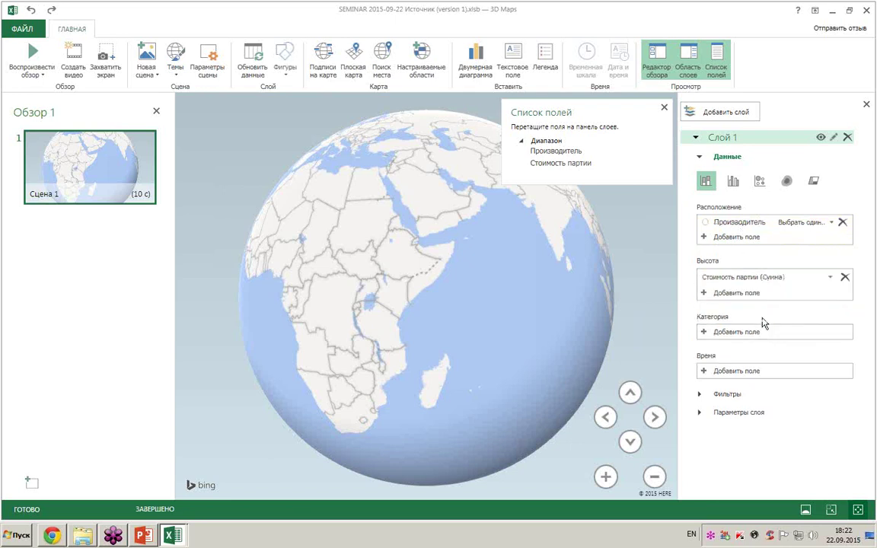
left_click_drag(546, 298, 481, 353)
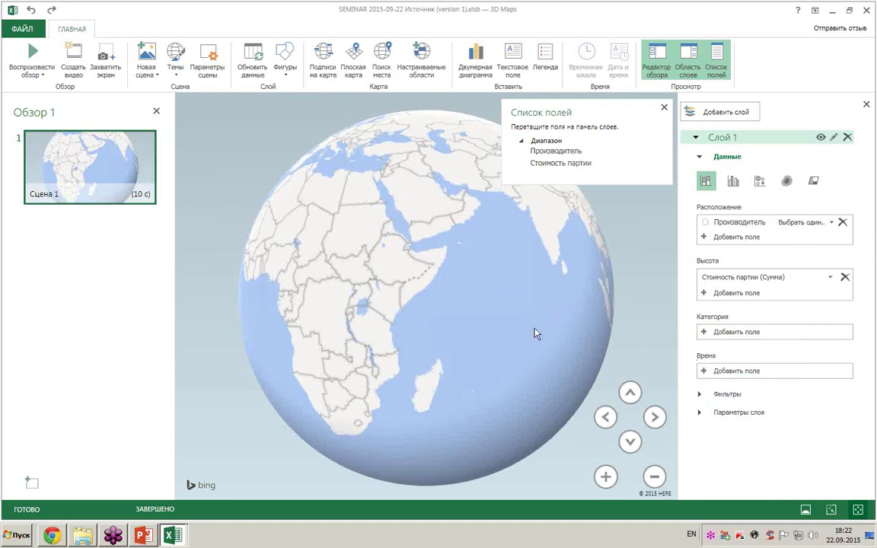
left_click_drag(483, 182, 453, 240)
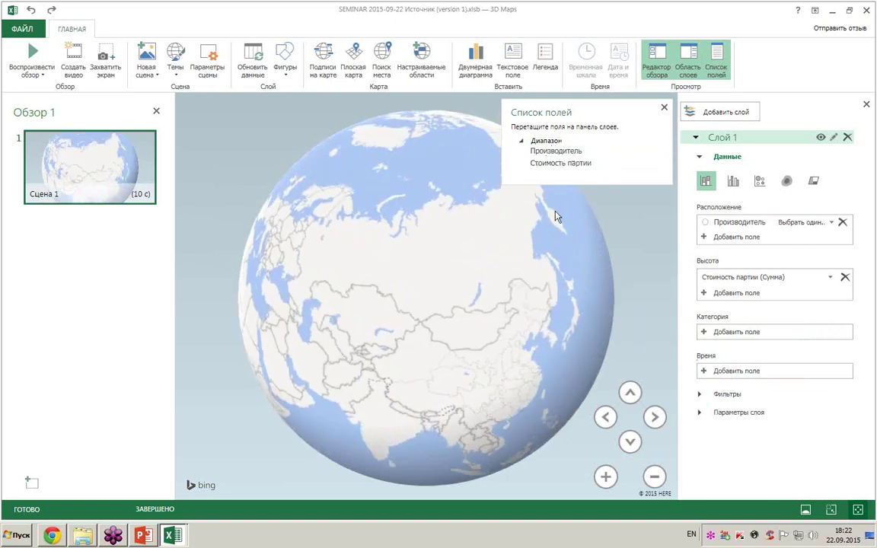
- Set Производитель's geographic type to Страна/регион and rotate the globe across Europe and Africa
left_click(832, 222)
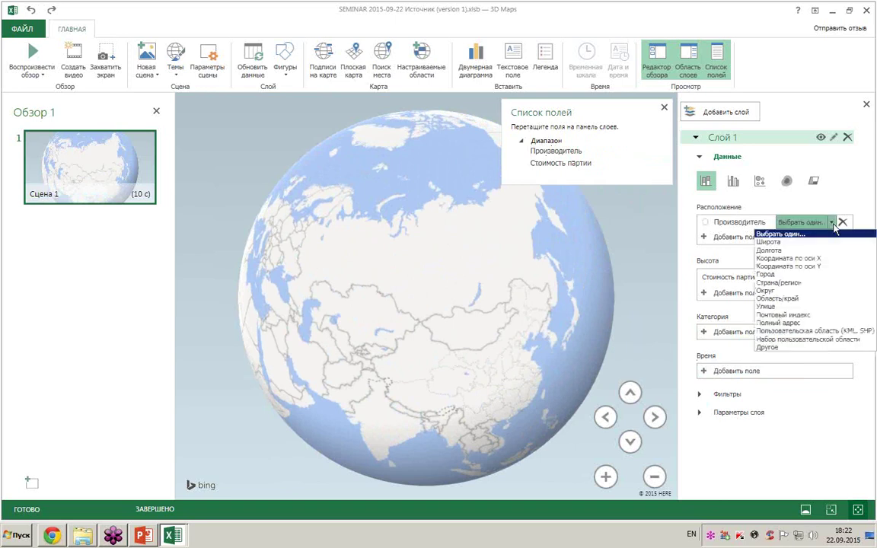
left_click(784, 282)
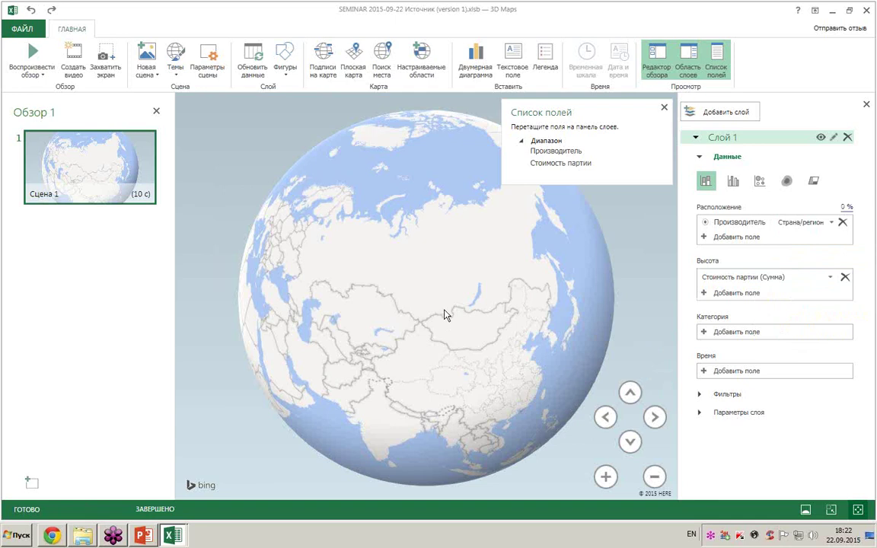
left_click_drag(382, 298, 469, 264)
left_click_drag(466, 401, 524, 284)
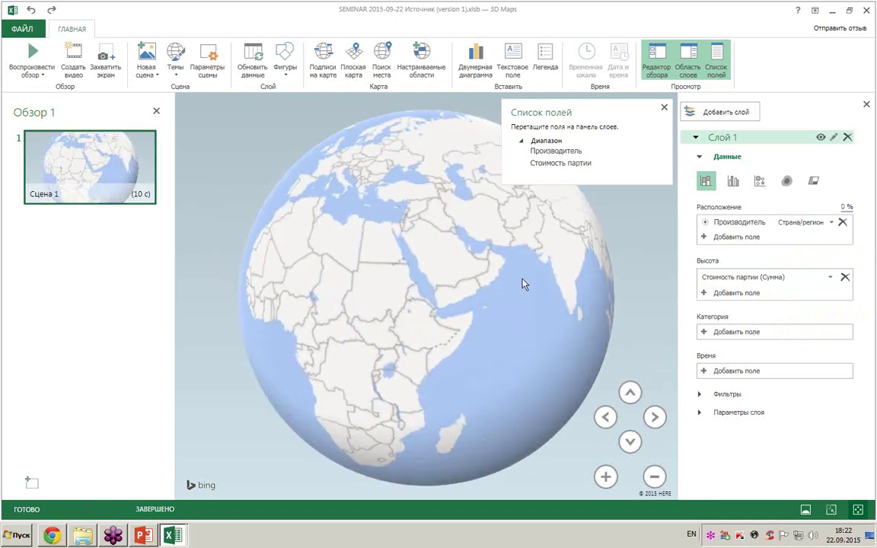
left_click_drag(411, 370, 463, 333)
mouse_move(544, 249)
left_mouse_down()
mouse_move(446, 299)
mouse_move(390, 281)
mouse_move(469, 308)
mouse_move(435, 332)
left_mouse_up()
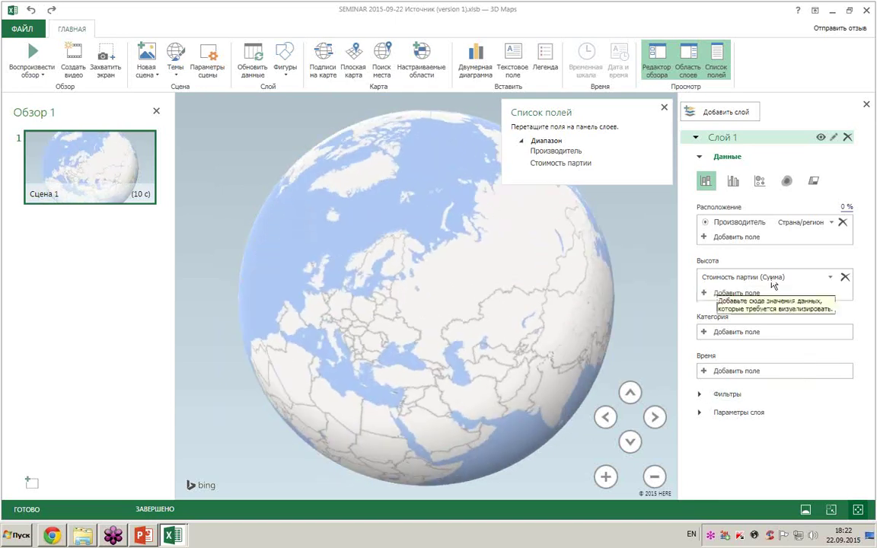
- Check the Стоимость партии aggregation and geographic type, trying clustered columns and heat map views
left_click(831, 277)
left_click(834, 280)
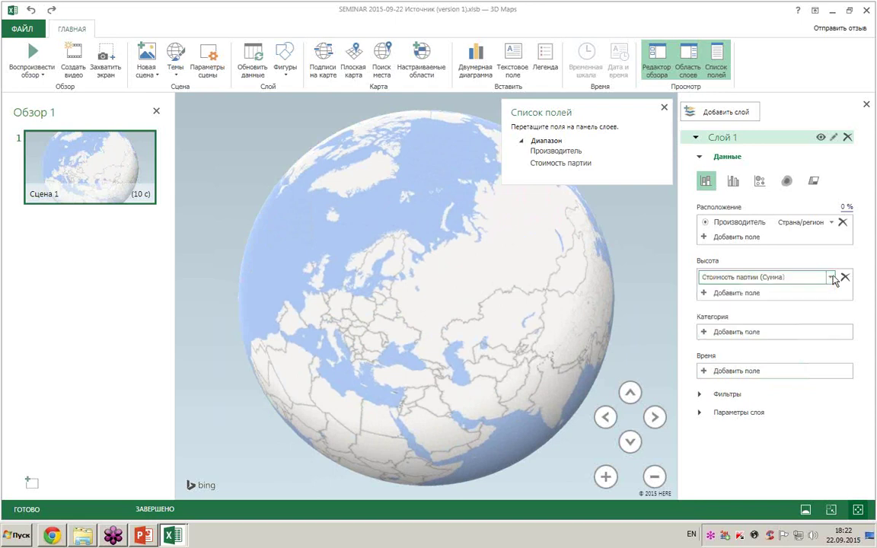
left_click(733, 180)
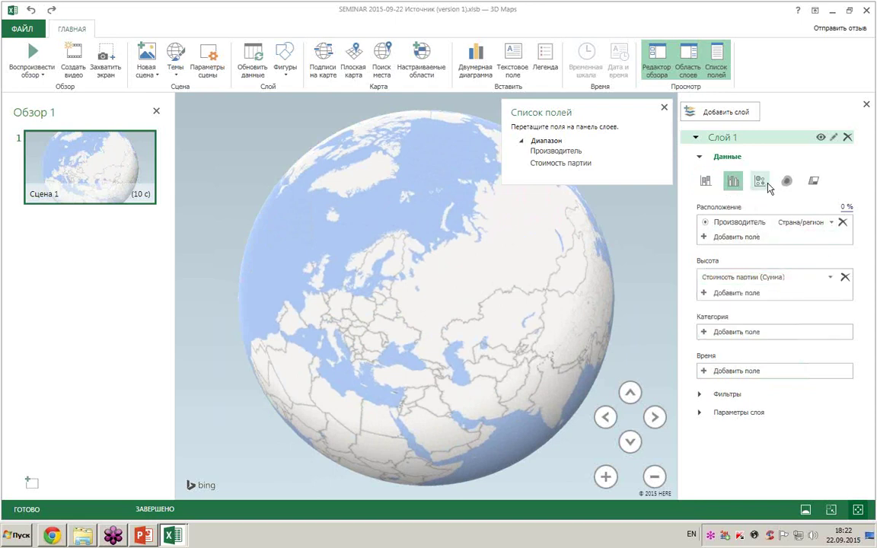
left_click(787, 180)
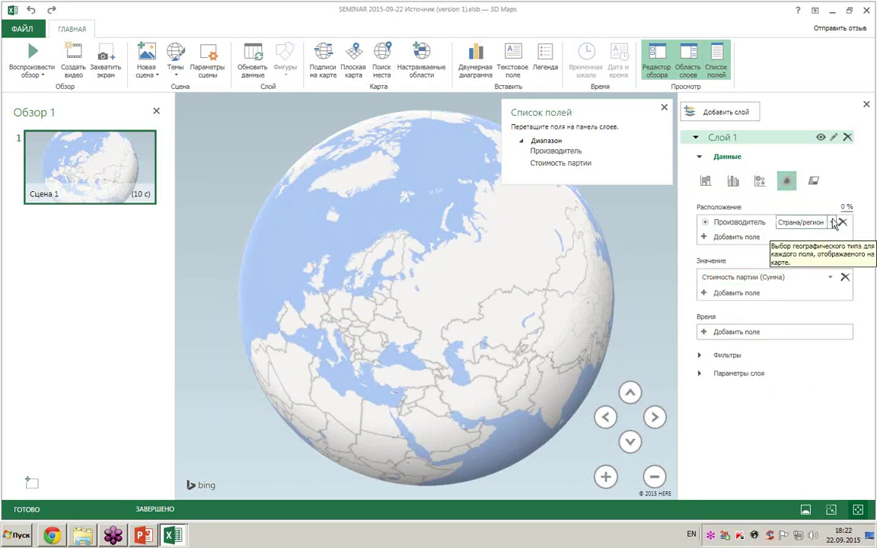
left_click(833, 221)
left_click(811, 280)
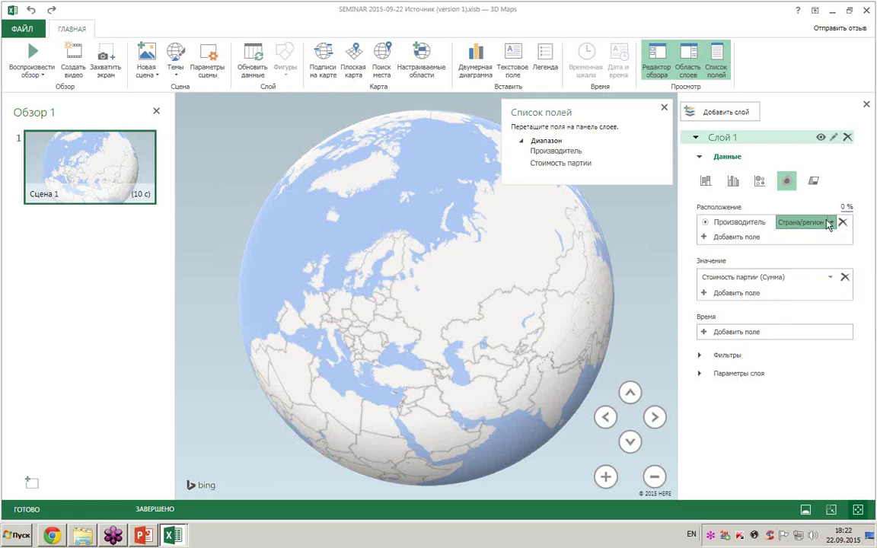
- Switch between the treemap workbook and the 3D Maps window
left_click(181, 530)
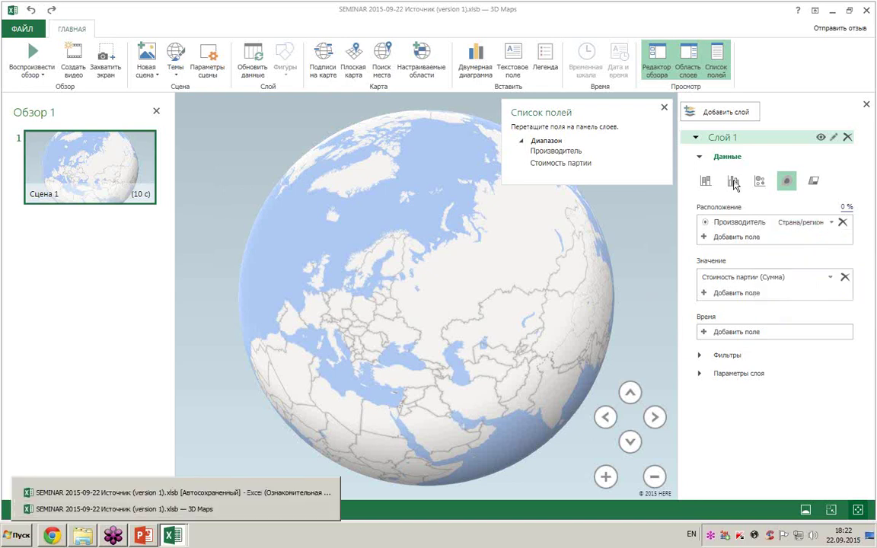
left_click(715, 157)
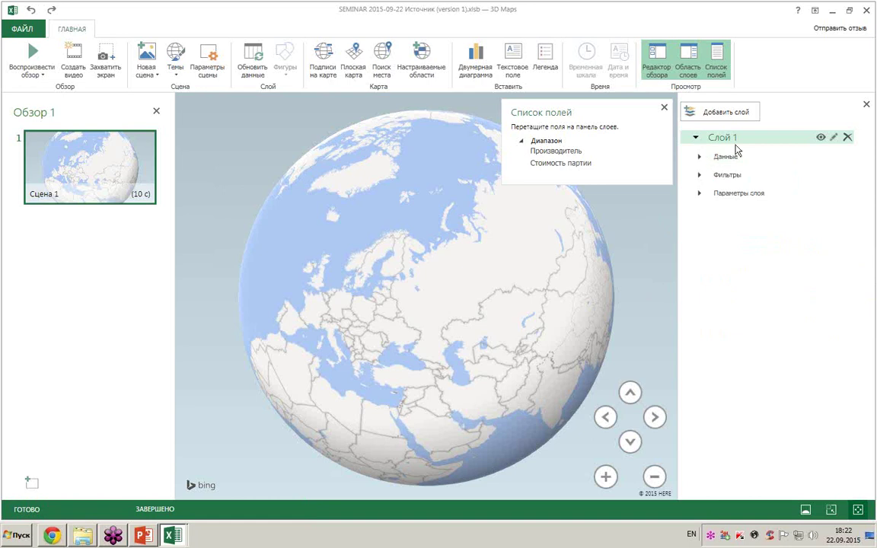
left_click(699, 156)
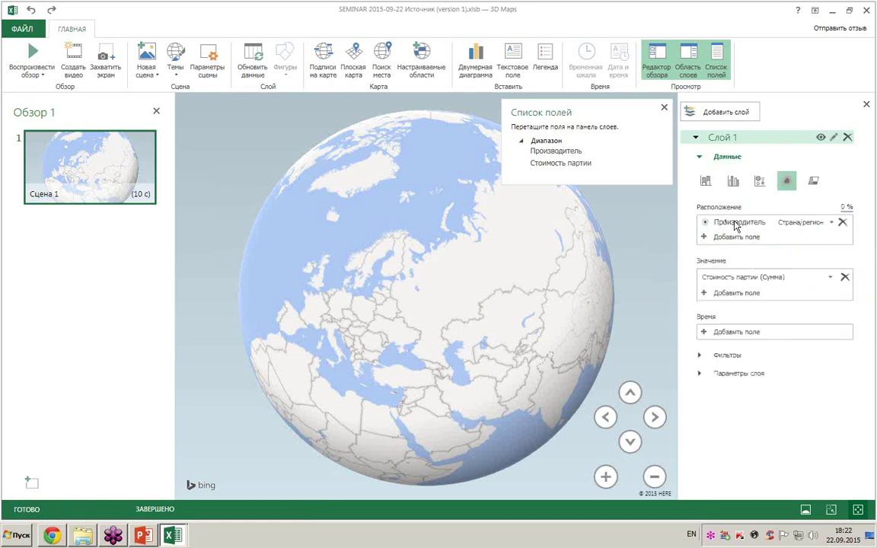
left_click(170, 491)
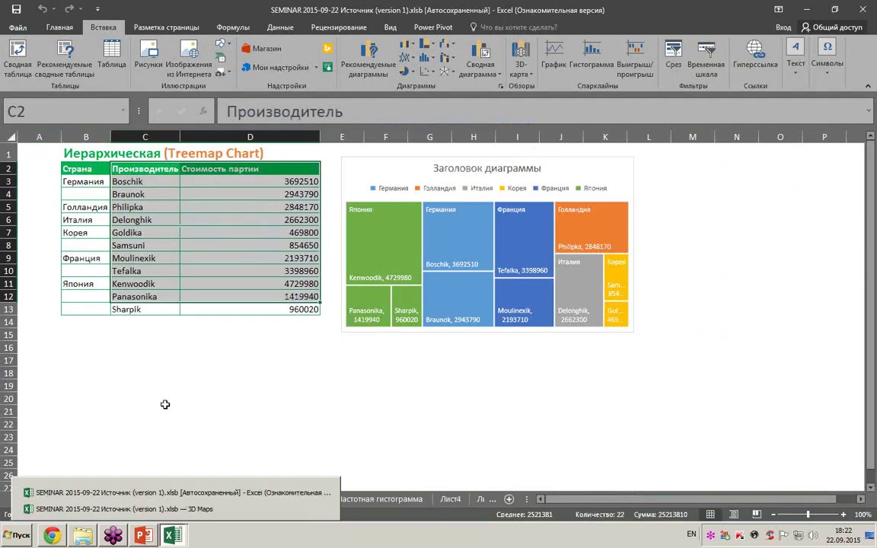
left_click(173, 536)
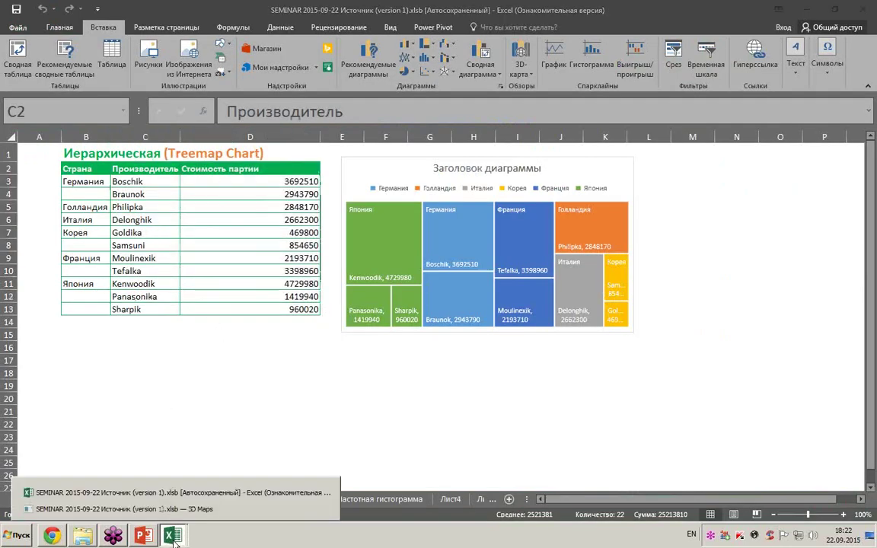
left_click(171, 509)
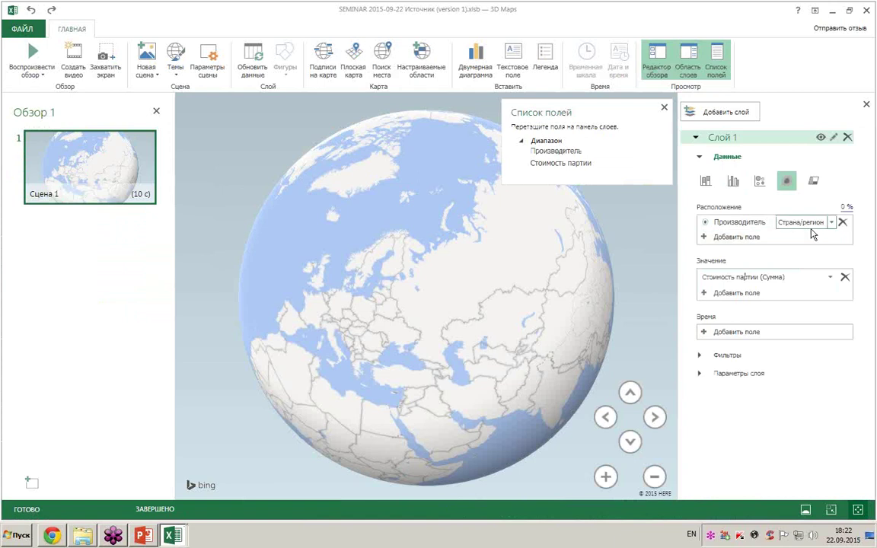
- Remove Производитель from Расположение and open the location field list
left_click_drag(758, 224, 813, 232)
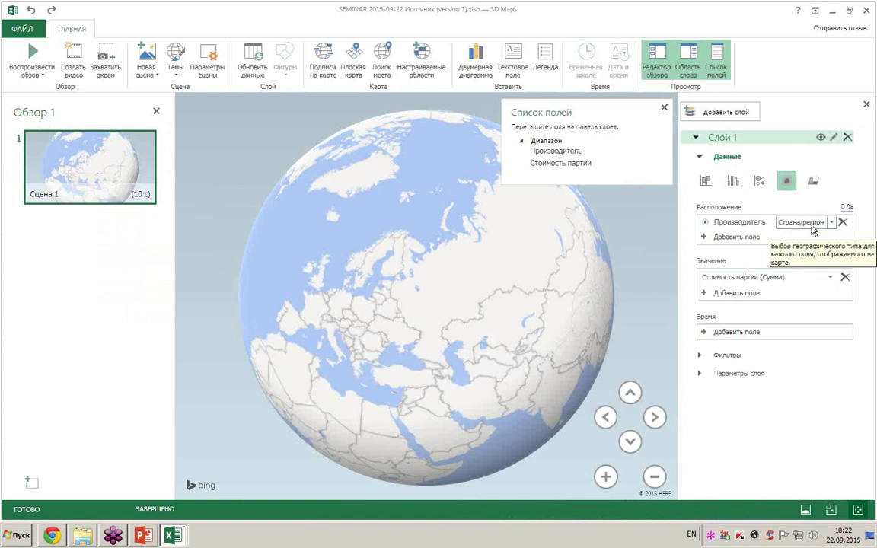
left_click(842, 222)
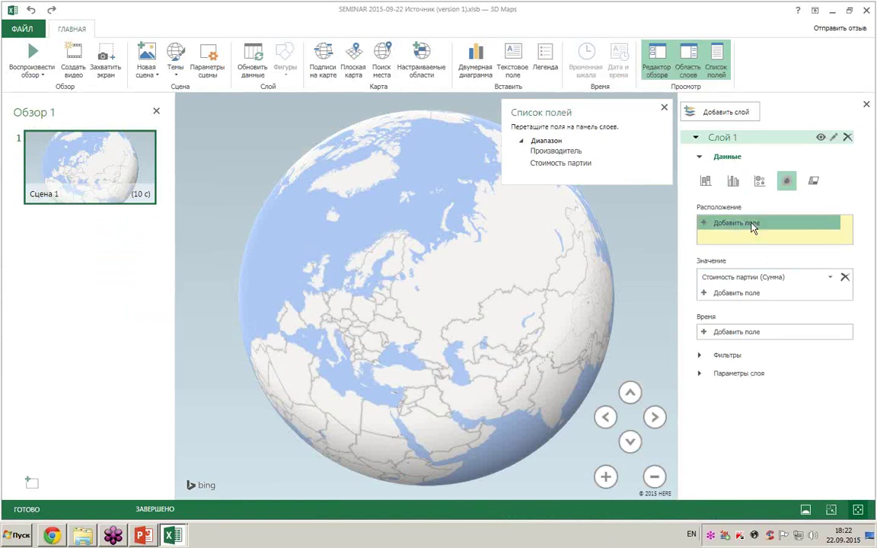
left_click(752, 225)
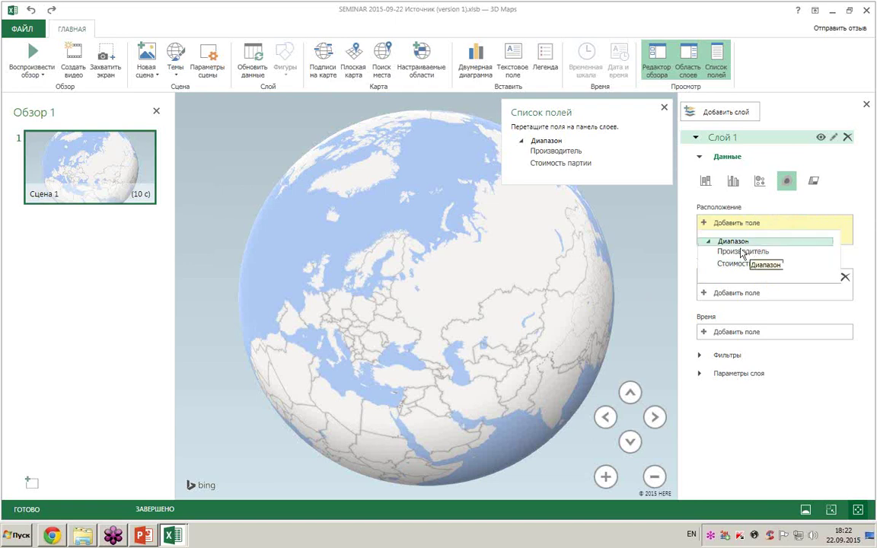
left_click(172, 535)
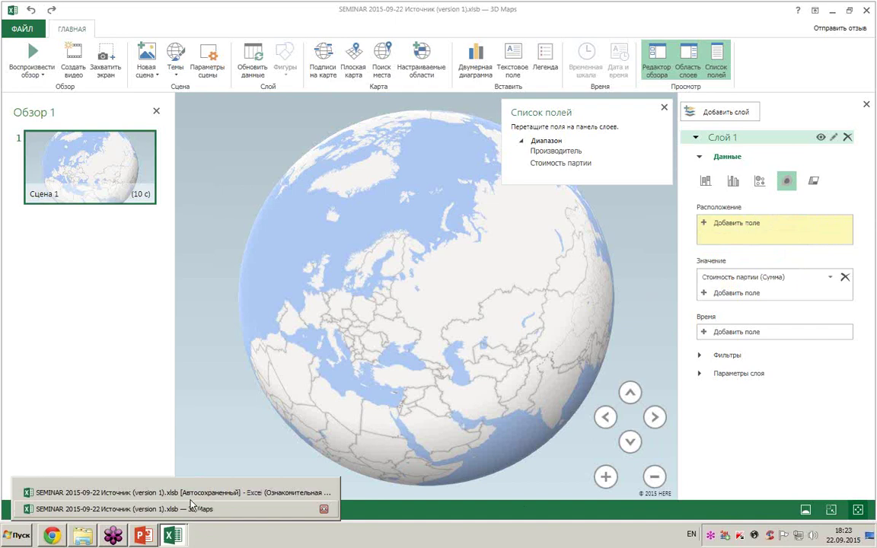
- Copy Германия, Корея, Франция and Япония down into the blank Страна cells of column B
left_click(183, 493)
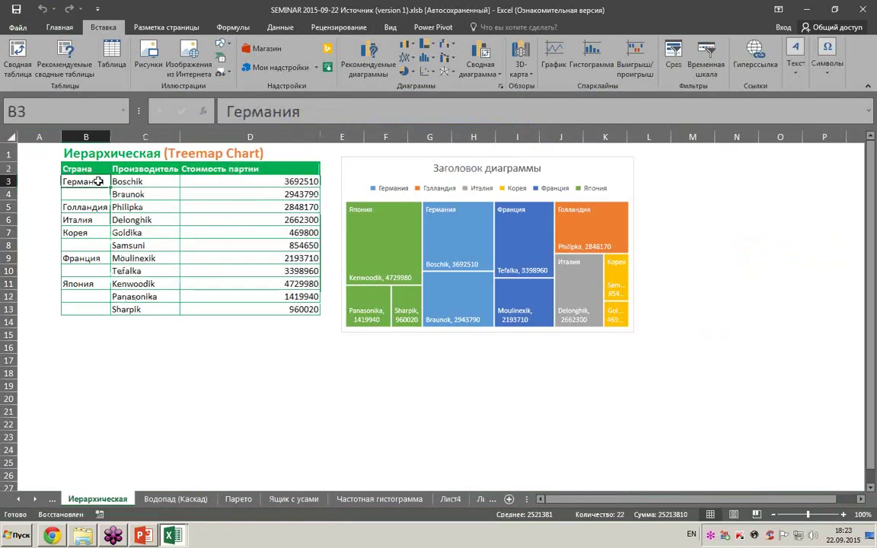
left_click_drag(110, 189, 105, 197)
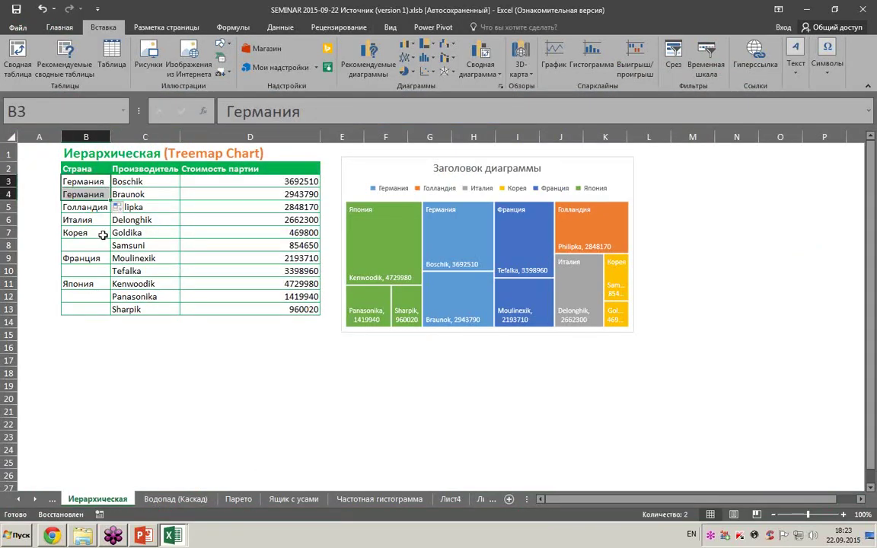
left_click(103, 234)
left_click_drag(111, 239, 107, 315)
left_click(104, 258)
left_click(103, 284)
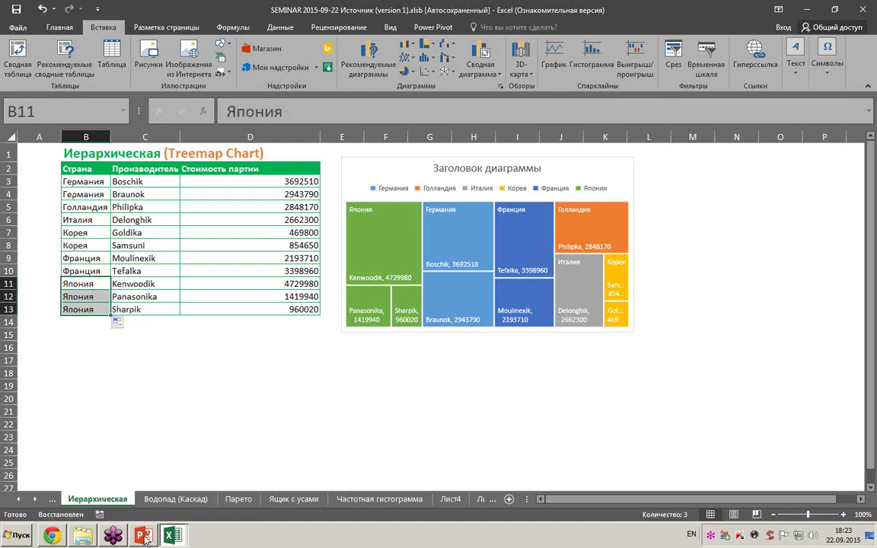
left_click(207, 508)
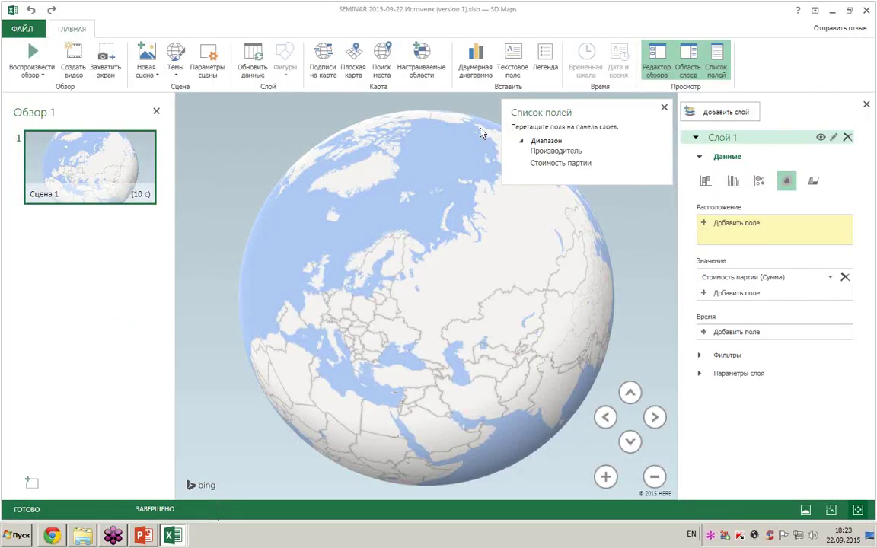
- Refresh the 3D Maps data and inspect the Диапазон fields for the location
left_click(268, 71)
left_click(711, 224)
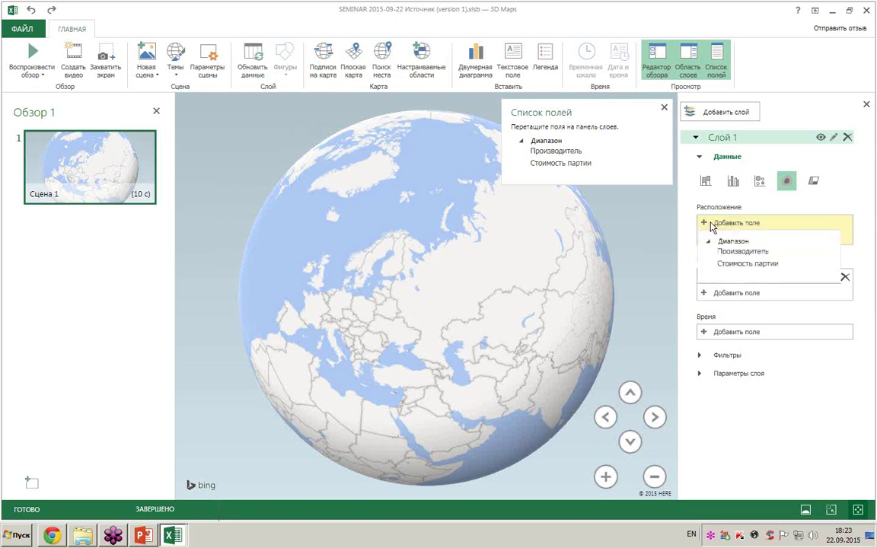
left_click(722, 263)
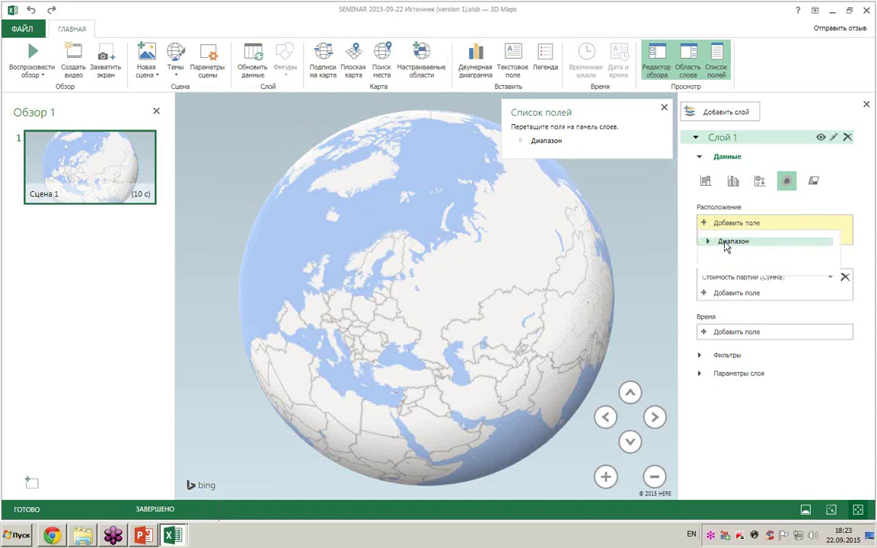
left_click(708, 242)
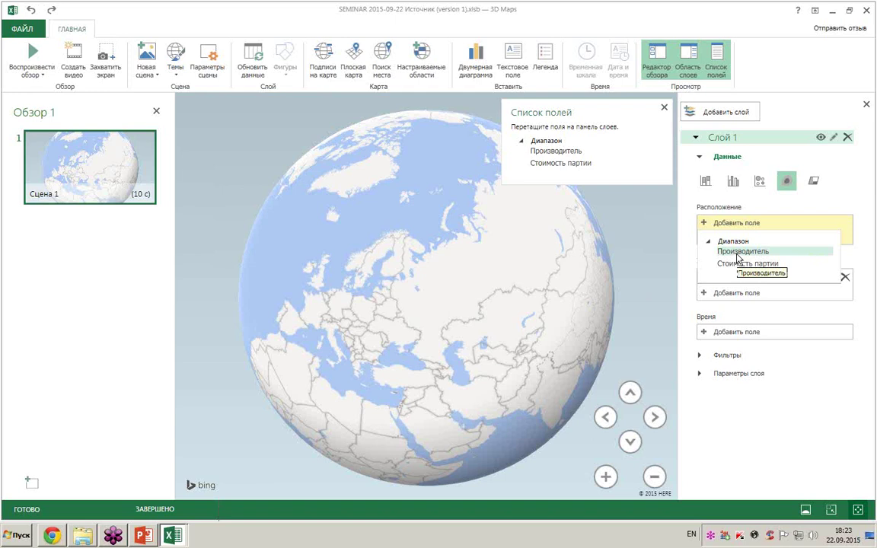
- Show the layer as clustered columns, then select the treemap data table in Excel
left_click(705, 181)
left_click(734, 182)
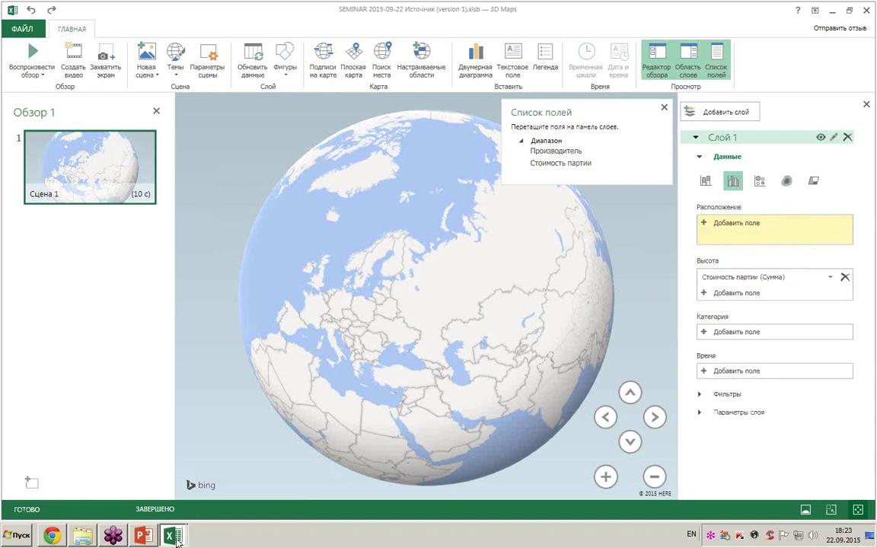
left_click(173, 537)
mouse_move(80, 169)
left_mouse_down()
mouse_move(266, 288)
mouse_move(262, 309)
left_mouse_up()
- Format B2:D13 as a table with a grey style, then return to 3D Maps
left_click(72, 28)
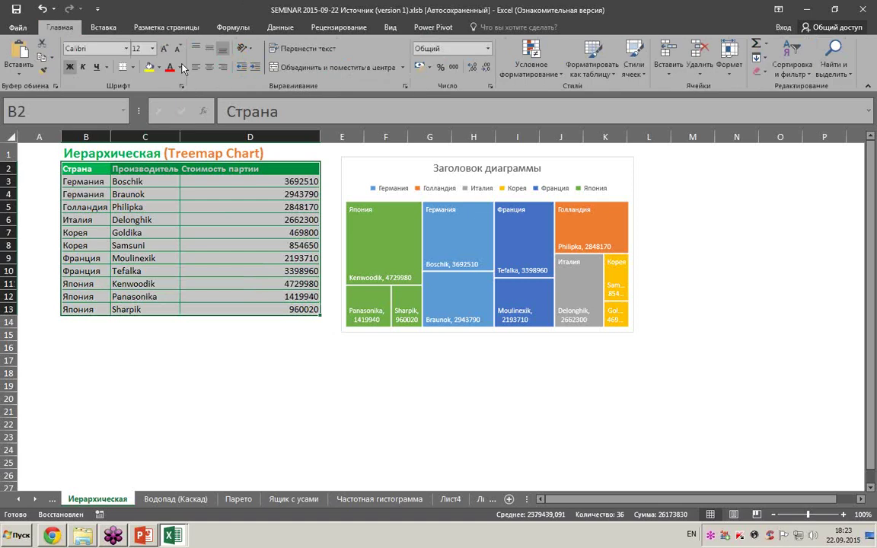
left_click(593, 57)
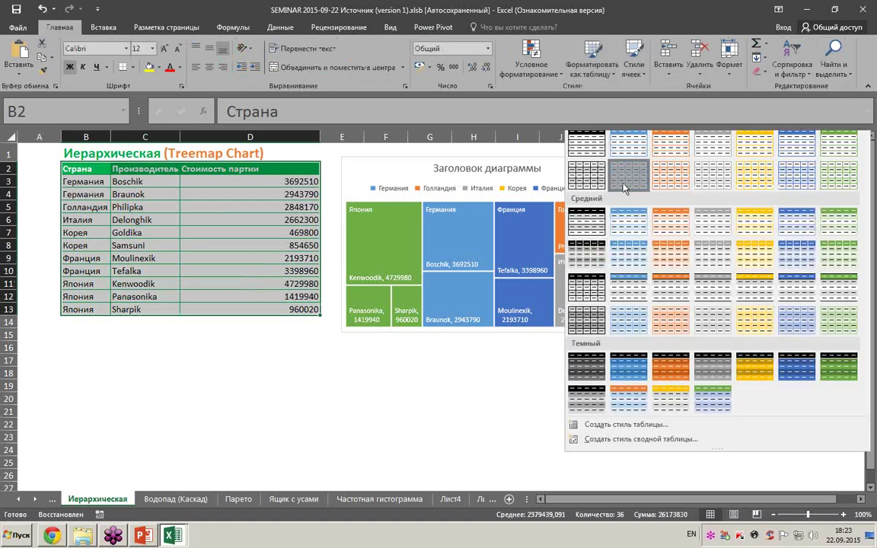
left_click(632, 183)
left_click(424, 292)
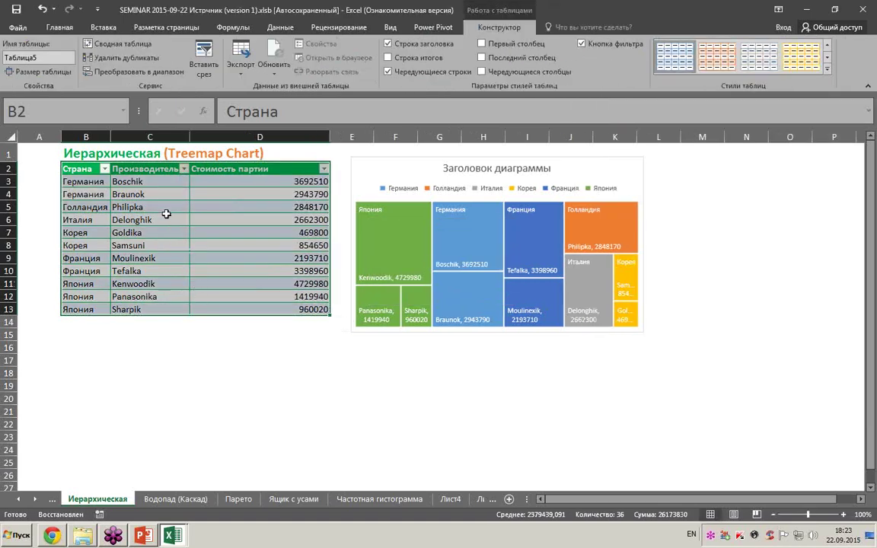
left_click(168, 219)
left_click(174, 537)
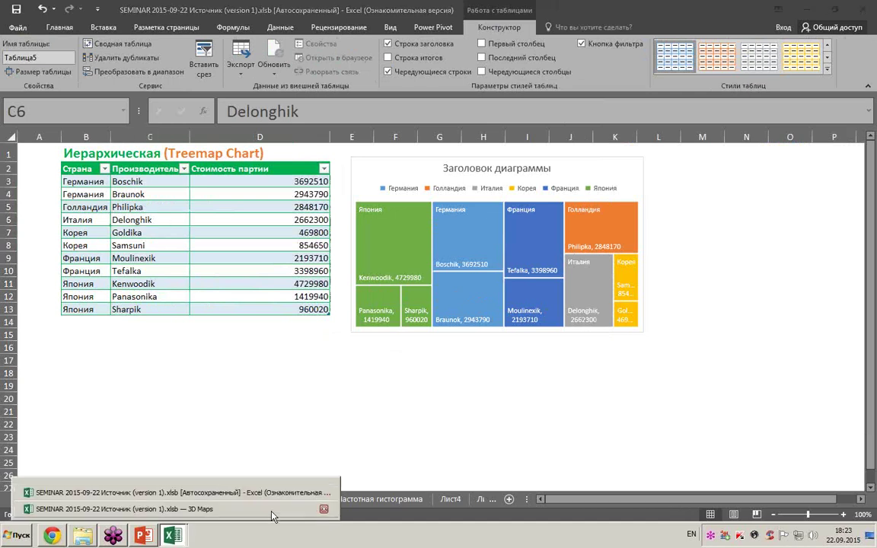
left_click(91, 515)
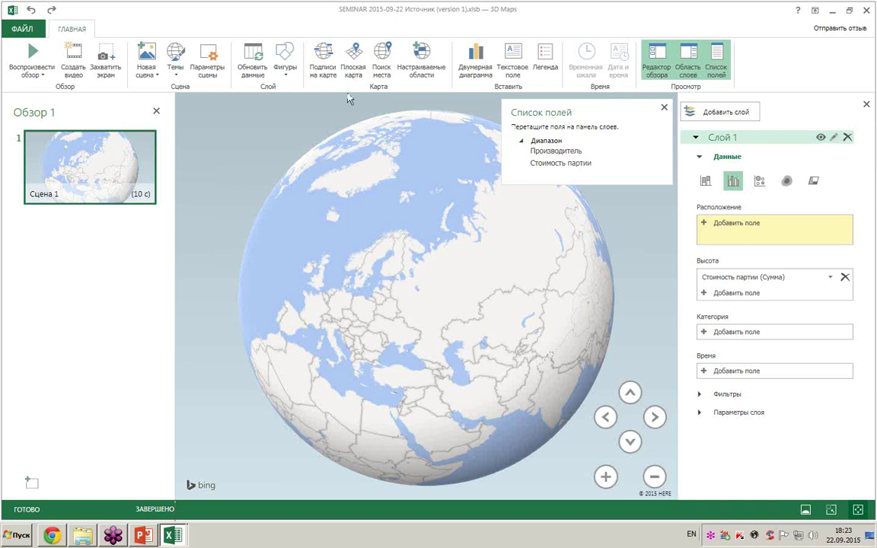
- Try the flat map view, then delete Слой 1 and confirm Удалить
left_click(354, 69)
left_click(712, 223)
left_click(734, 223)
left_click(700, 413)
left_click(701, 413)
left_click(848, 138)
left_click(400, 278)
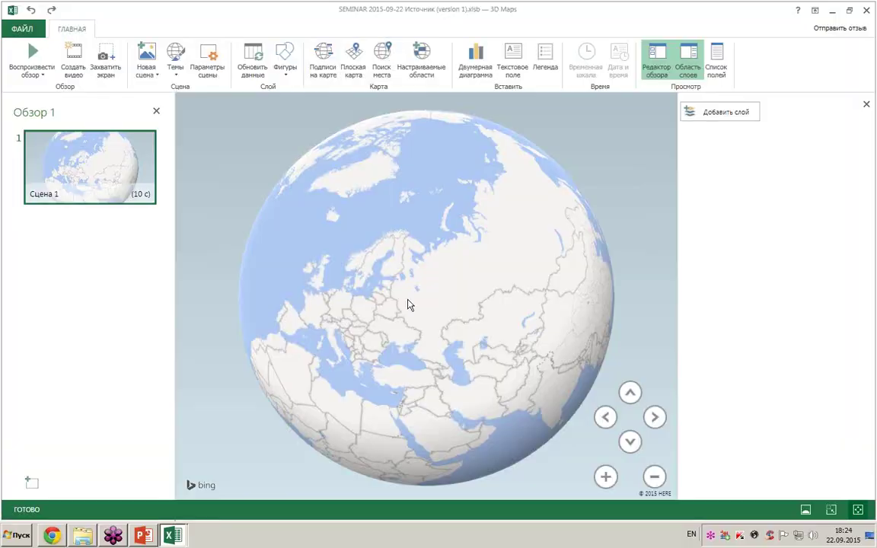
- Add a fresh empty data layer (Слой 1) and start a place search for Италия
left_click(732, 114)
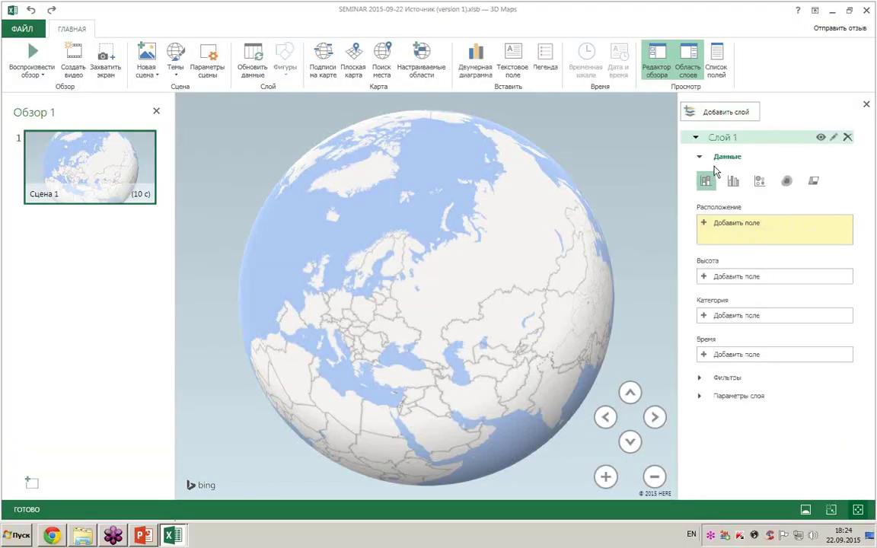
left_click(739, 224)
left_click(381, 61)
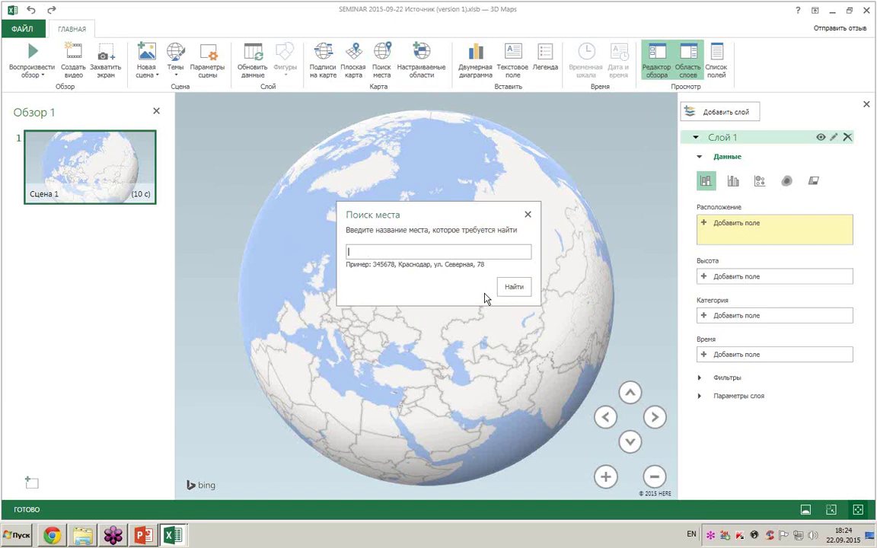
type("Италия")
- Fly the map to Italy, zoom in three levels and pan to frame southern Italy and Sicily
left_click(514, 288)
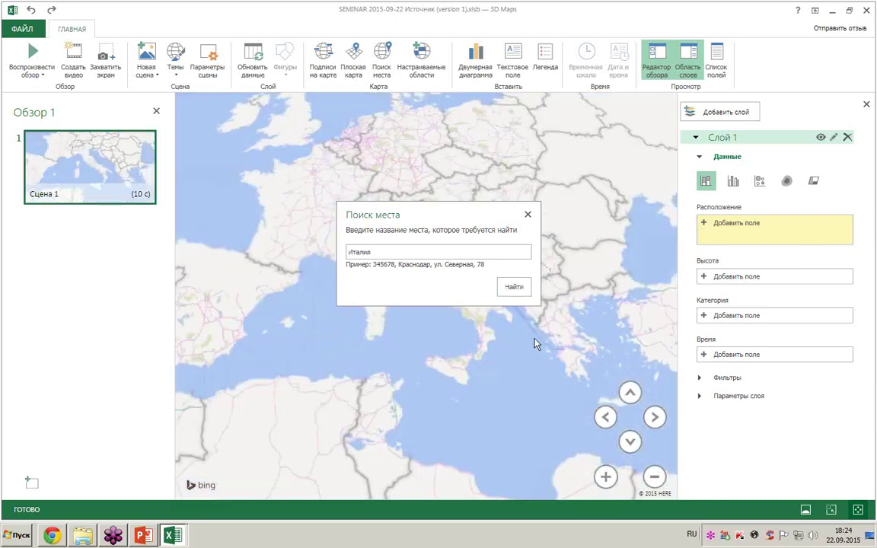
left_click(529, 215)
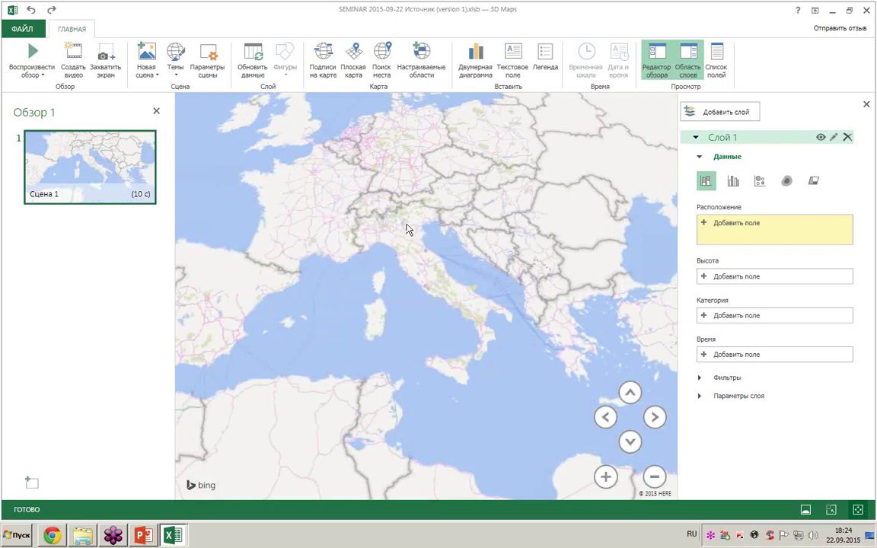
left_click_drag(471, 287, 451, 329)
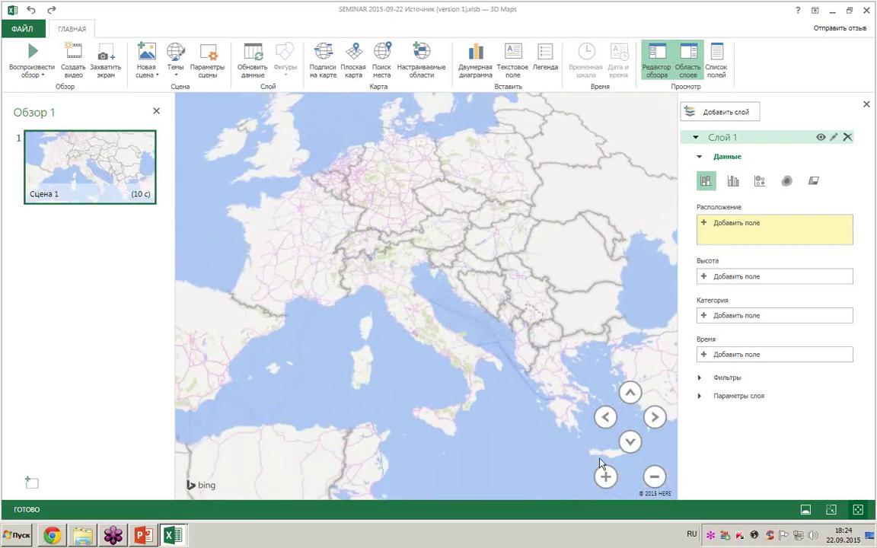
left_click(605, 477)
left_click(606, 476)
left_click(606, 476)
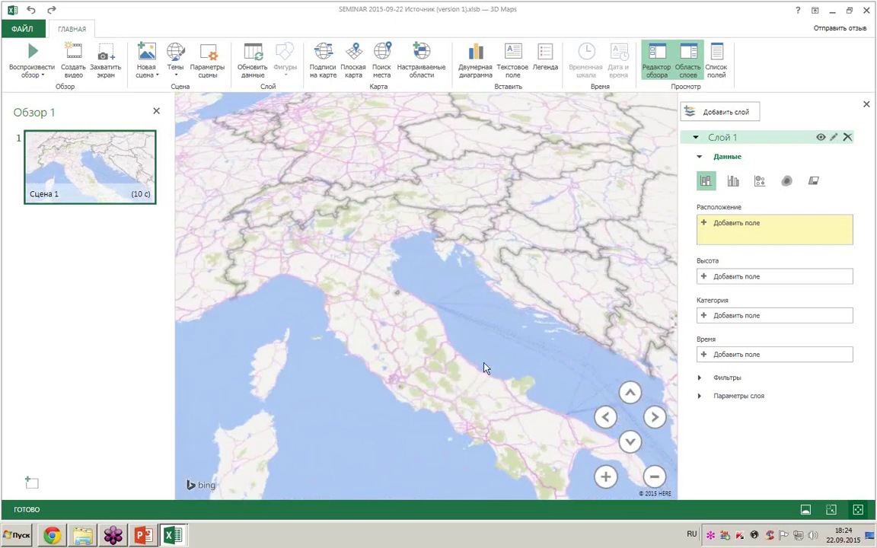
left_click_drag(393, 380, 343, 281)
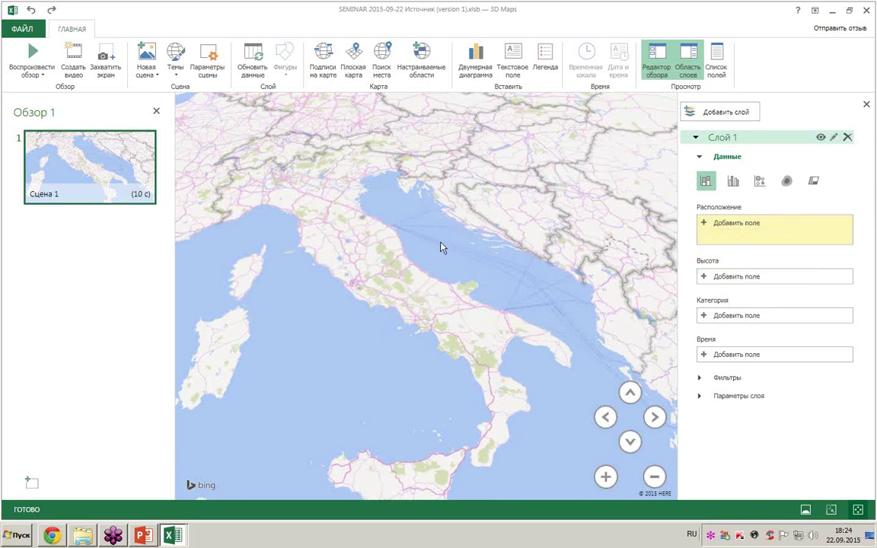
- Pan the map from Italy north over Czechia and the Alps, then west to eastern Spain and the Balearics
left_click(717, 65)
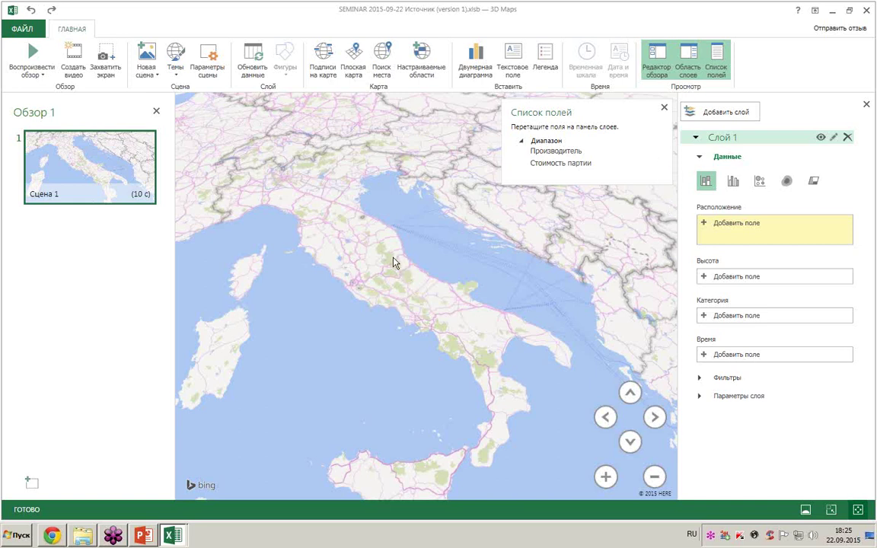
scroll(553, 297, "down", 1)
key("Up")
key("Up")
key("Up")
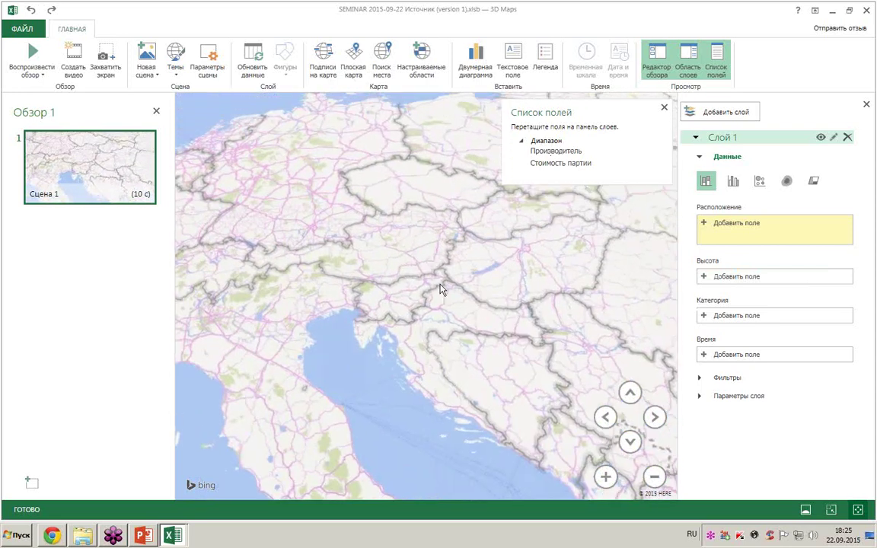
key("Up")
key("Up")
key("Left")
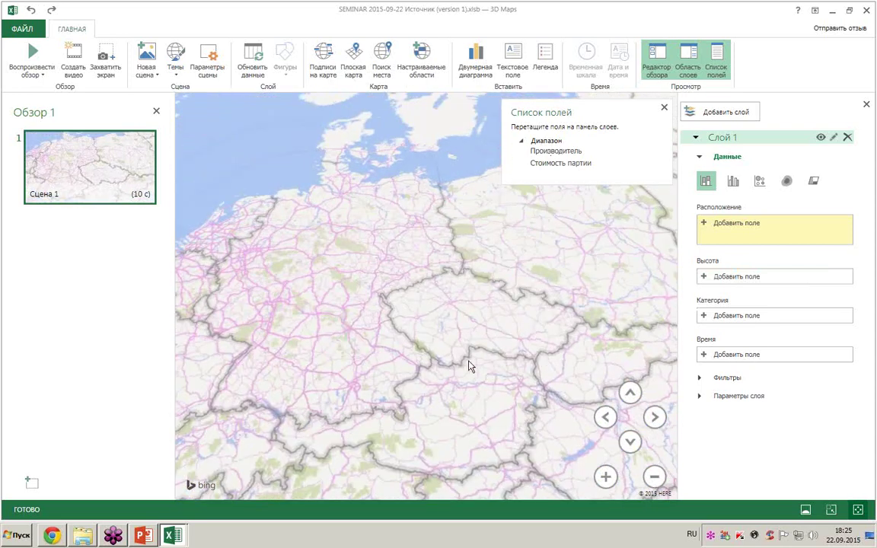
key("Down")
key("Left")
mouse_move(489, 329)
left_mouse_down()
mouse_move(444, 413)
mouse_move(487, 348)
left_mouse_up()
mouse_move(259, 335)
left_mouse_down()
mouse_move(348, 322)
mouse_move(416, 291)
left_mouse_up()
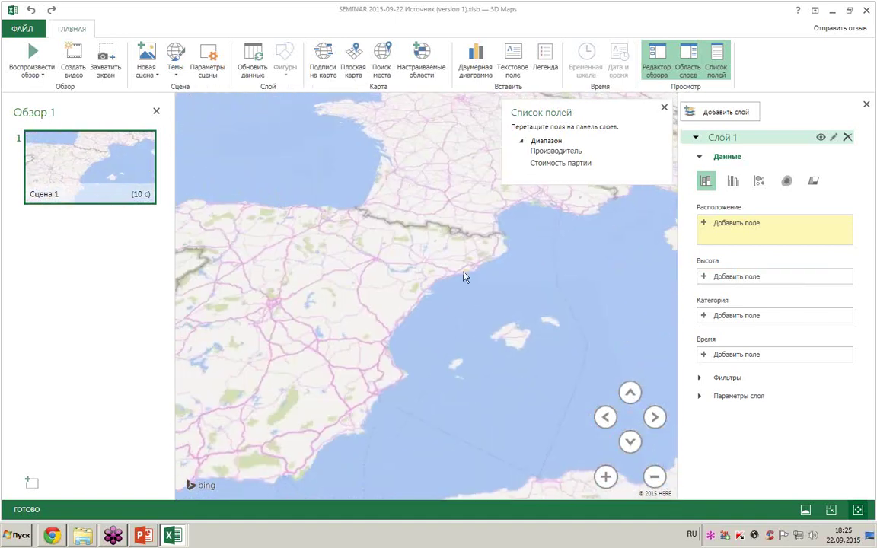
- Set Производитель as Слой 1's location field, leave the geography type unchosen, and close 3D Maps
left_click(766, 225)
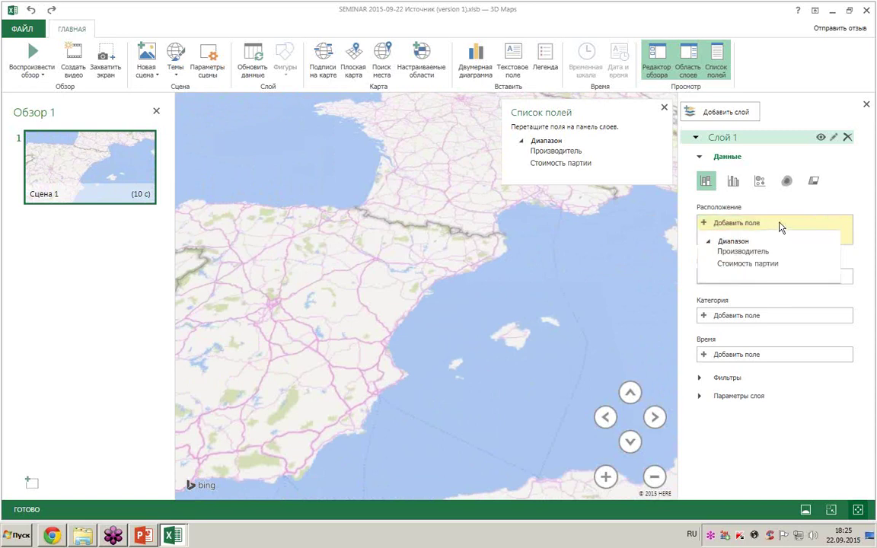
left_click(754, 225)
left_click(744, 251)
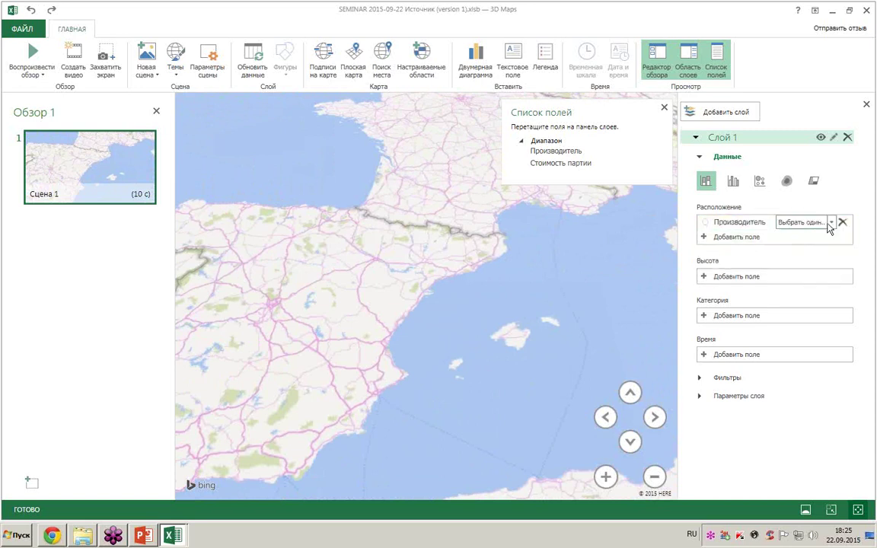
left_click(830, 224)
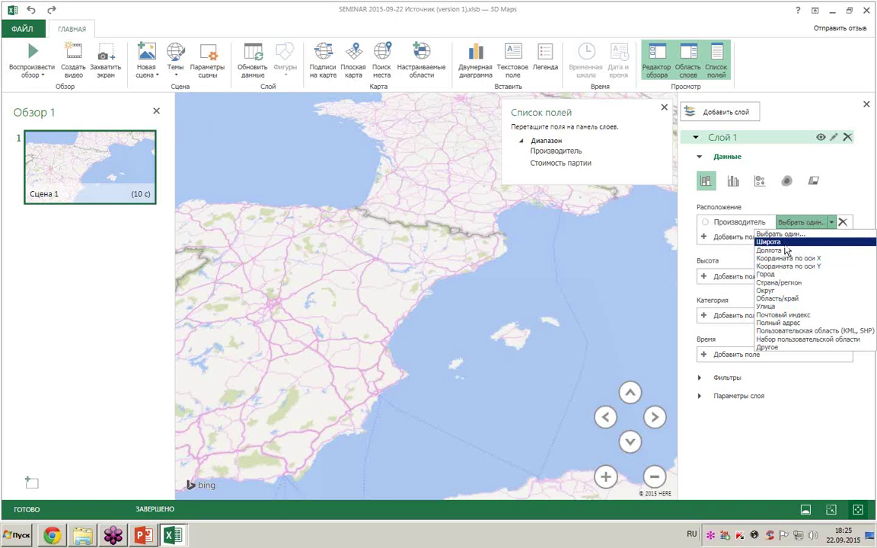
left_click(845, 186)
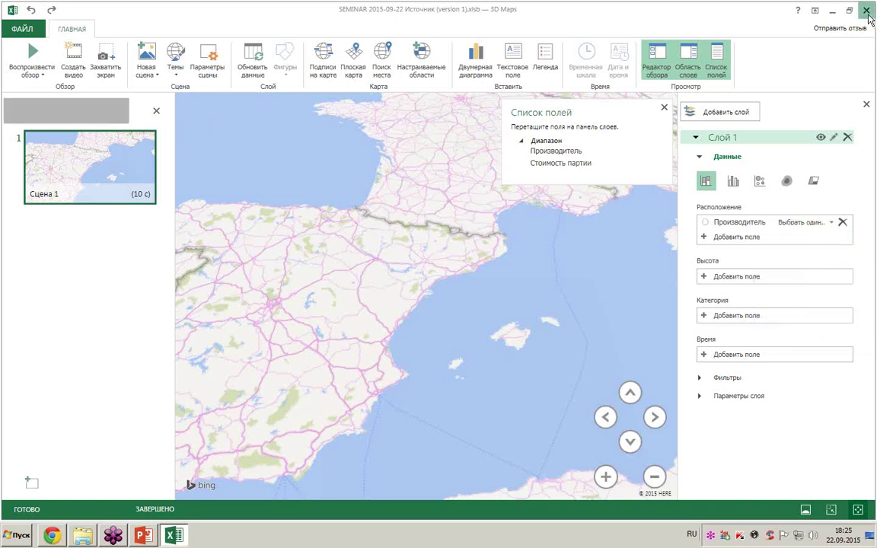
left_click(867, 11)
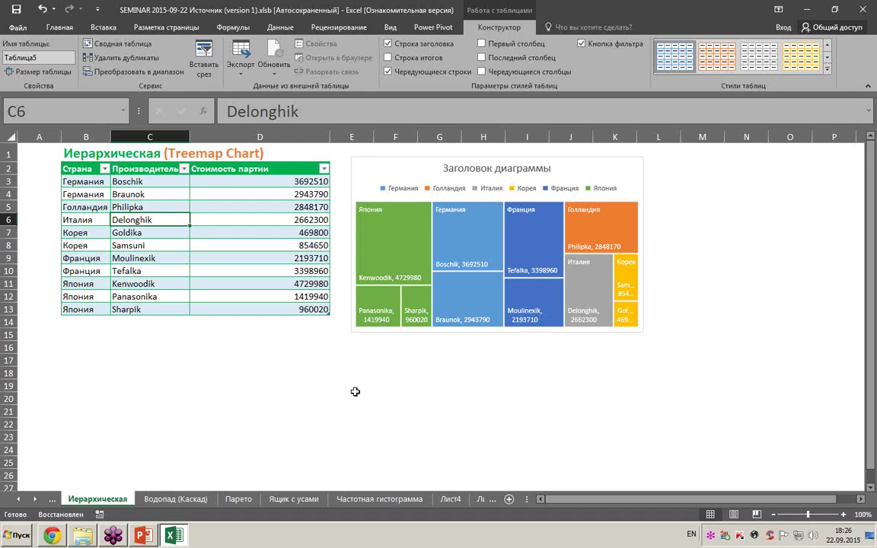
- Switch to PowerPoint and run the slide show from slide 5, «Что нового в Excel 2016?»
left_click(143, 535)
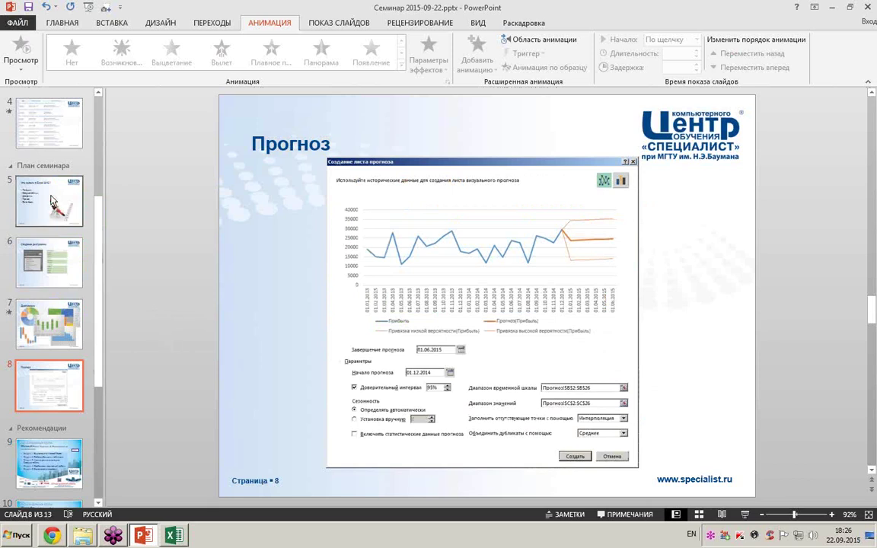
left_click(48, 180)
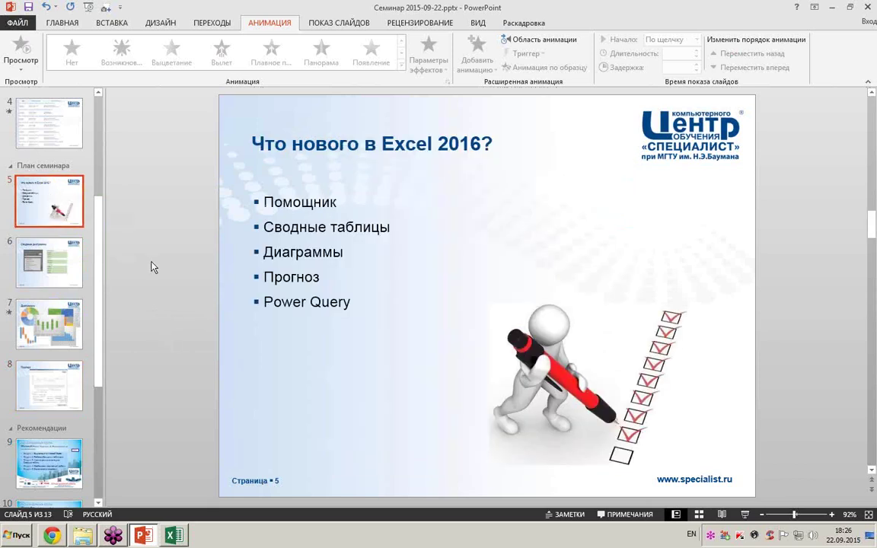
key("shift+F5")
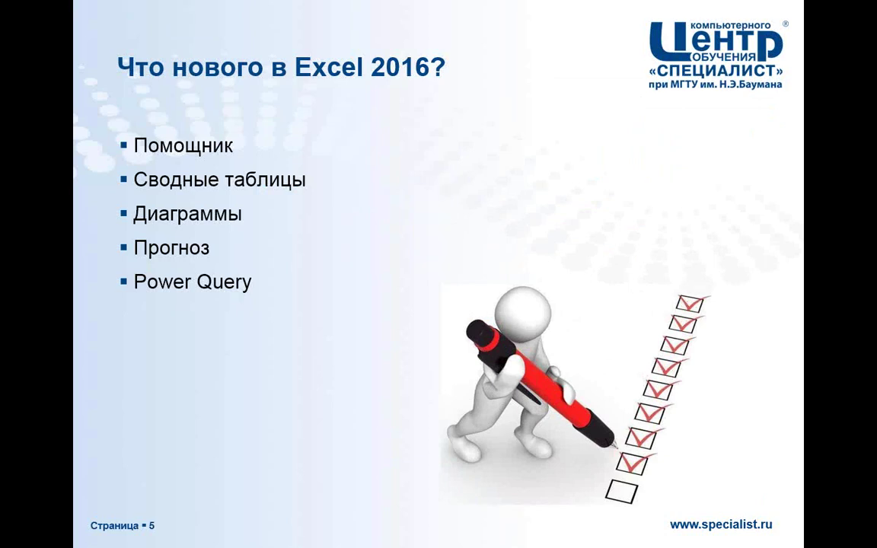
- Advance through Сводные диаграммы, Диаграммы (sunburst, Pareto, box-and-whisker) and Прогноз to Рекомендуемые курсы
left_click(318, 201)
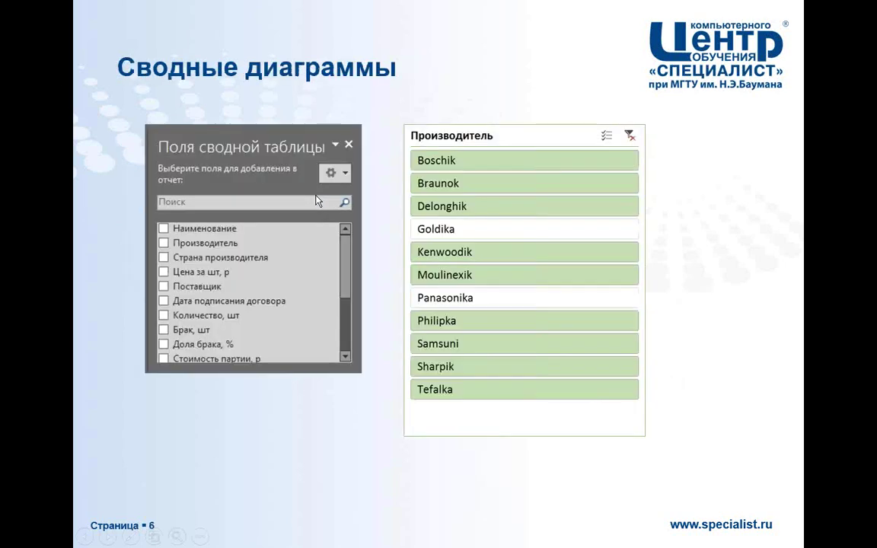
key("Right")
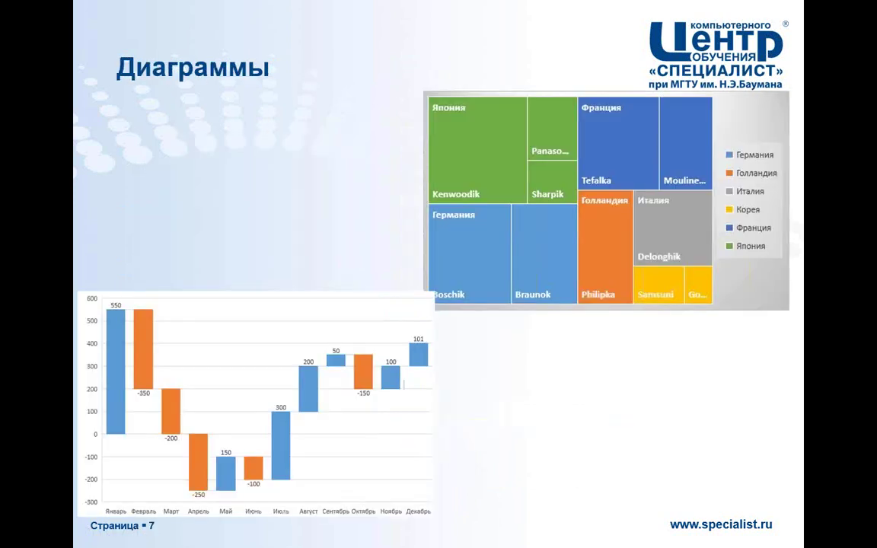
key("Right")
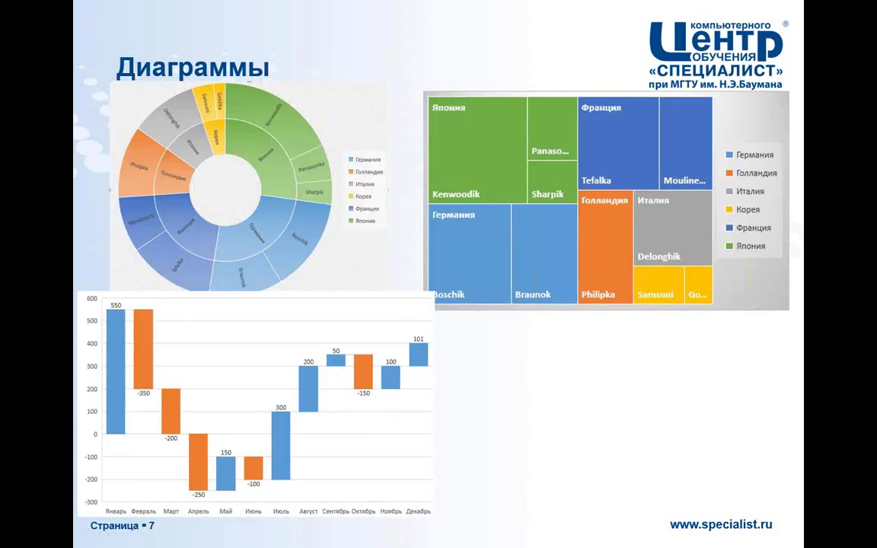
key("Right")
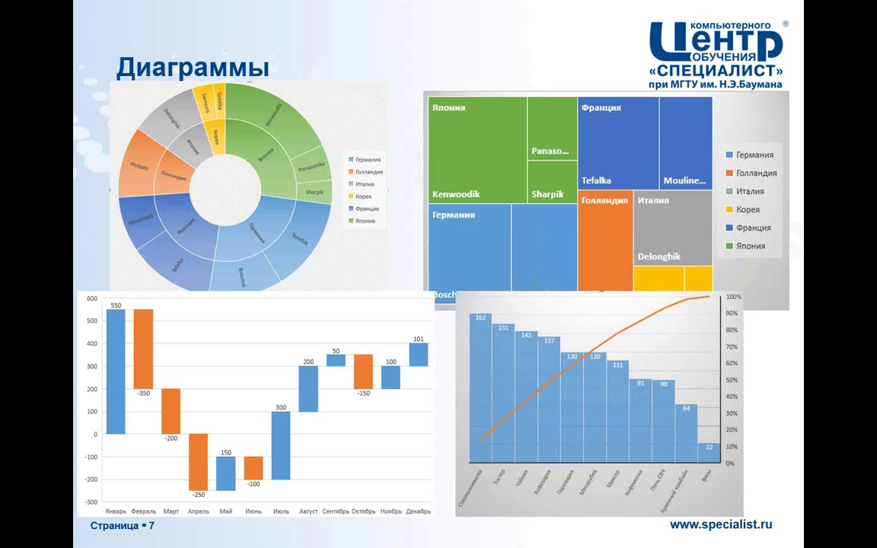
key("Right")
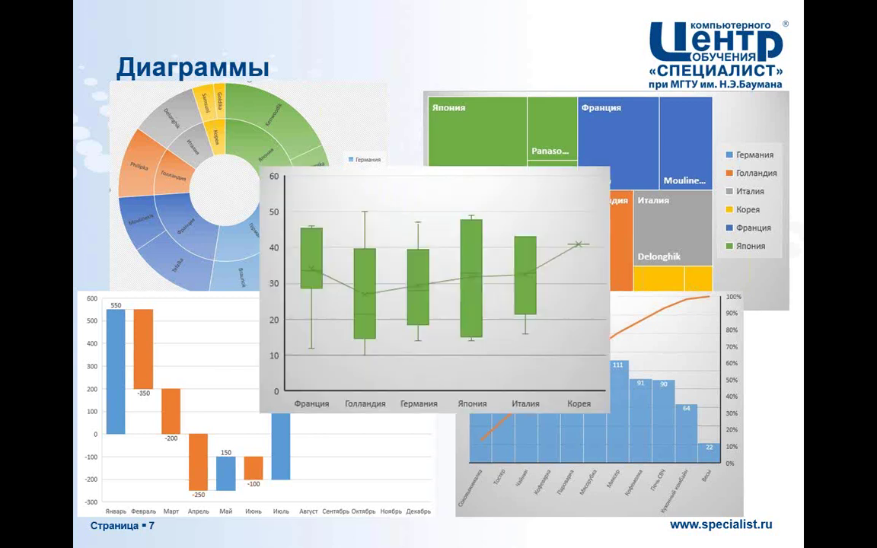
key("Right")
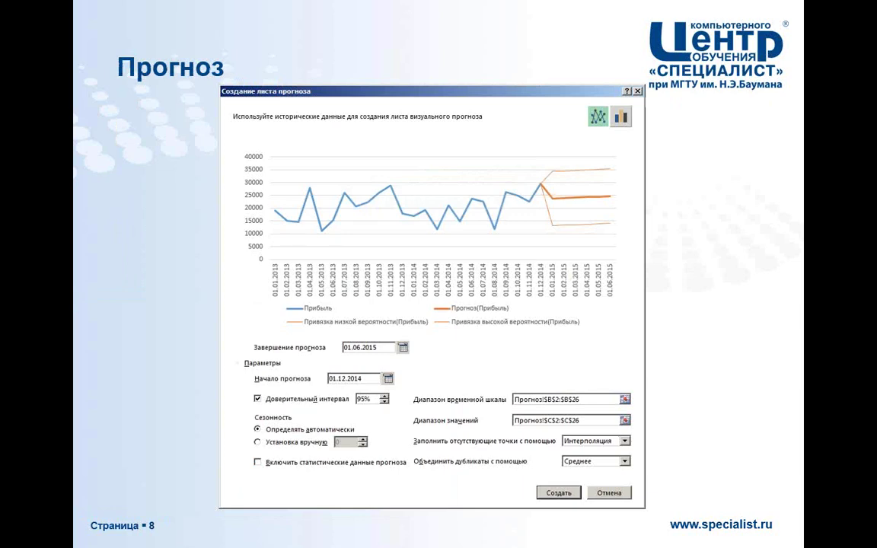
key("Right")
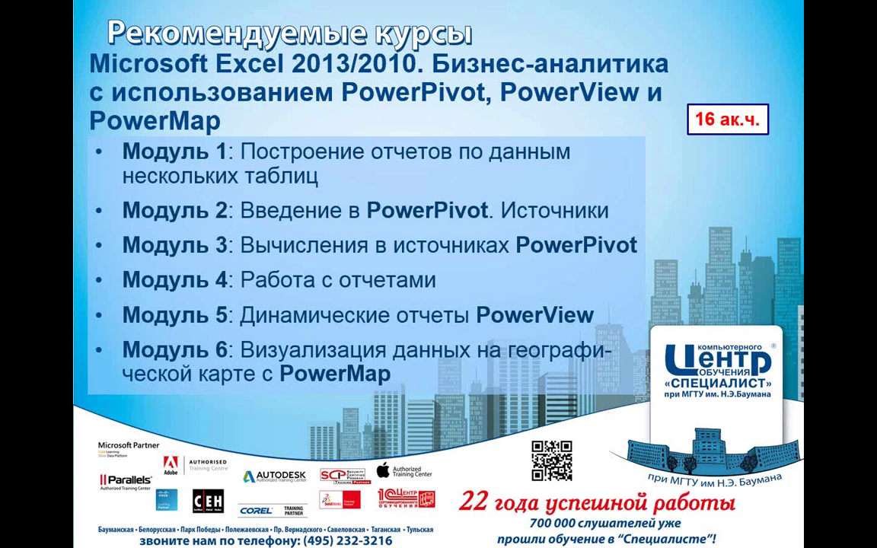
- Advance to Вопросы, briefly leave and resume the show, then reach «Спасибо за внимание!»
key("Right")
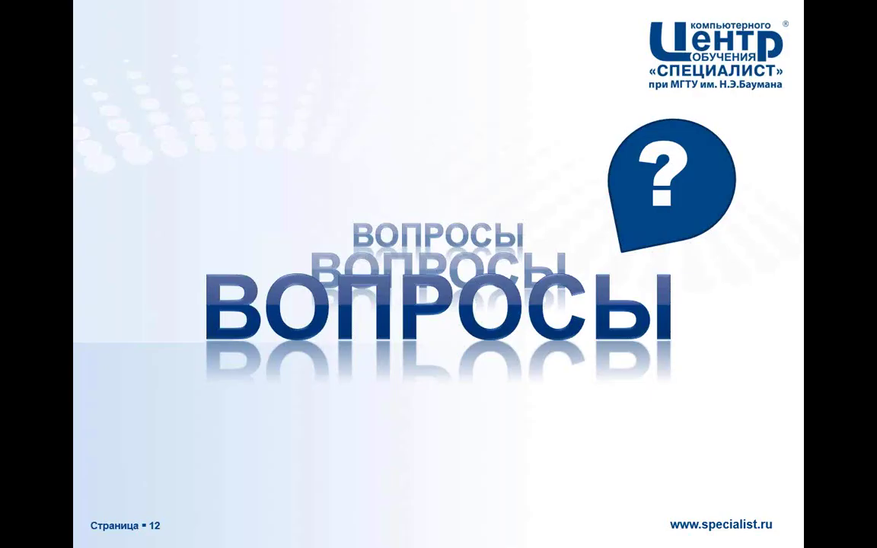
key("alt+Tab")
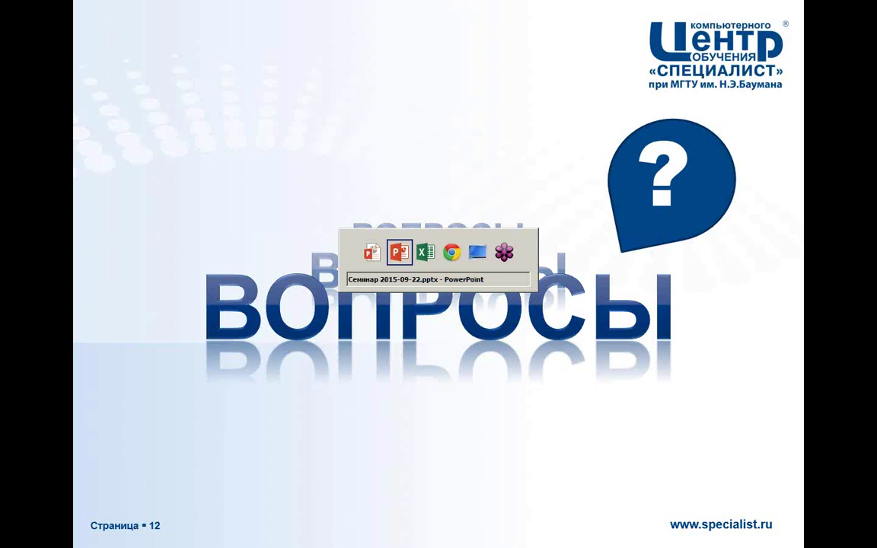
key("alt+Tab")
key("alt+Tab")
key("alt+Tab")
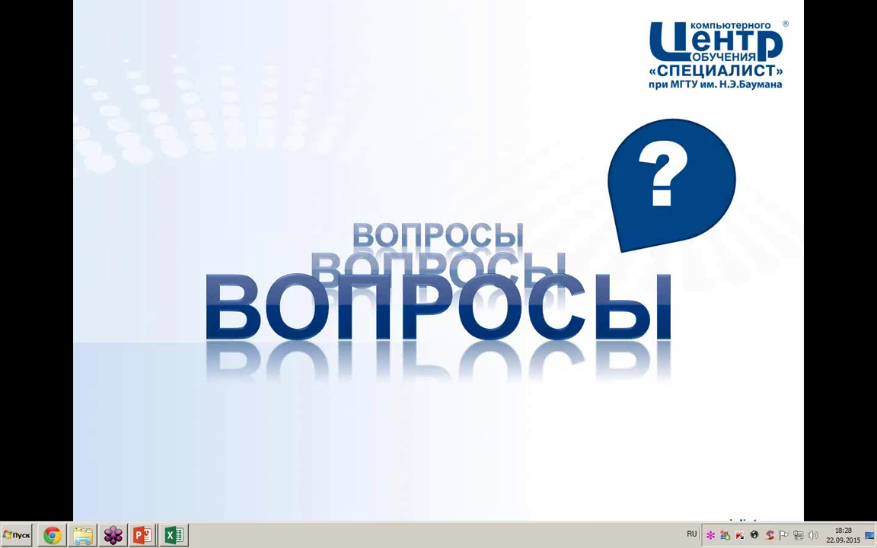
key("shift+F5")
key("Right")
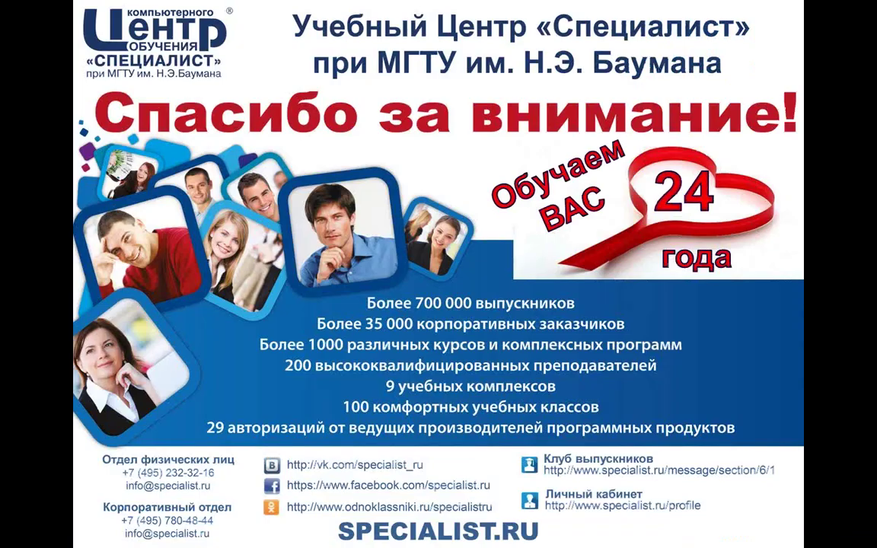
key("alt+shift")
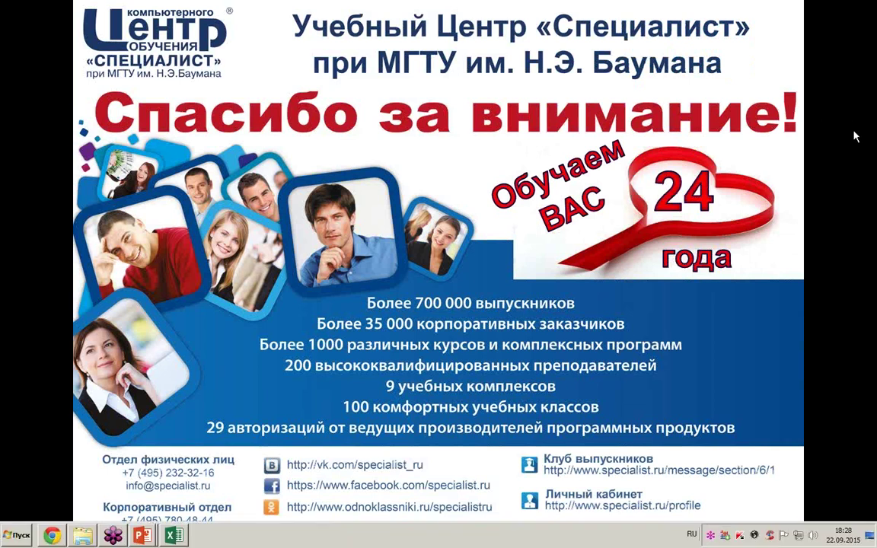